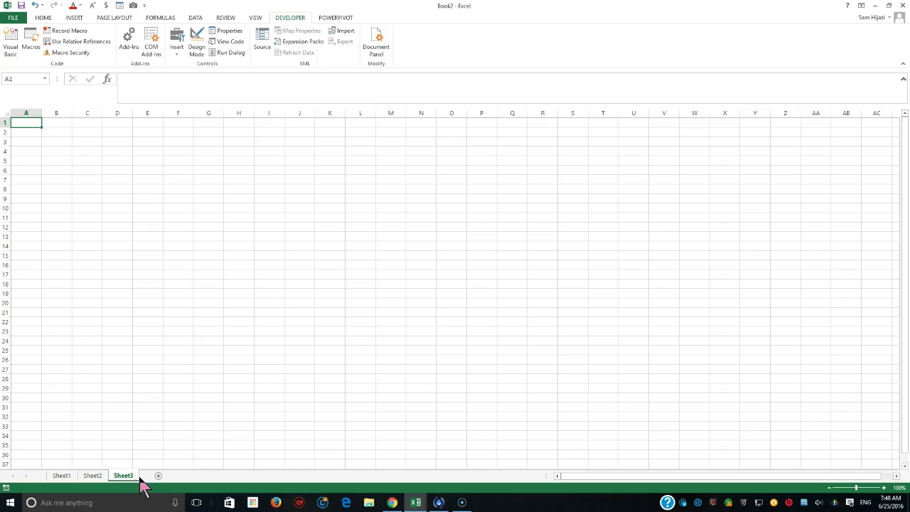
- Rename the Sheet3 worksheet as App
click(135, 483)
right_click(135, 480)
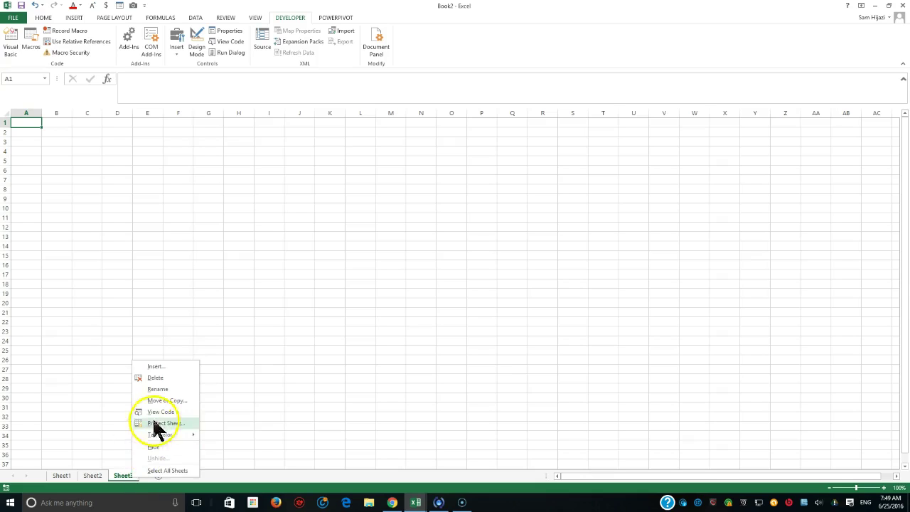
click(171, 392)
text(A)
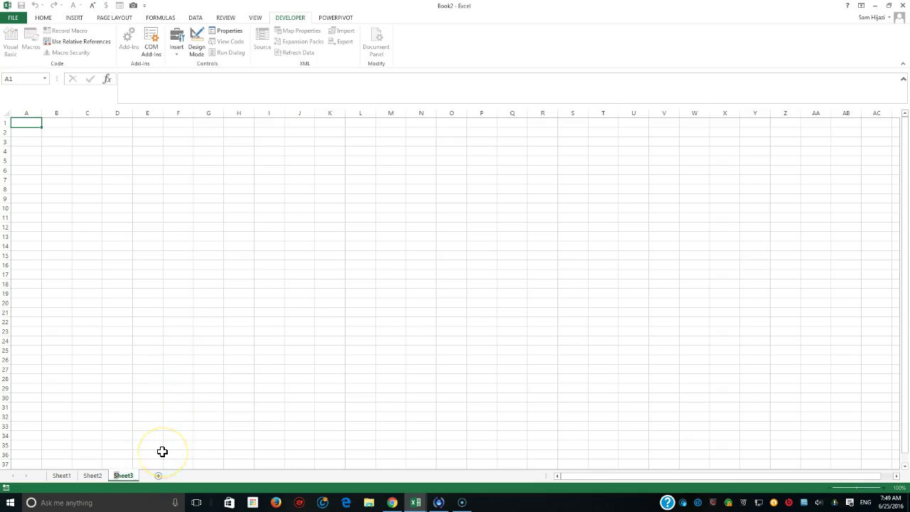
text(pp)
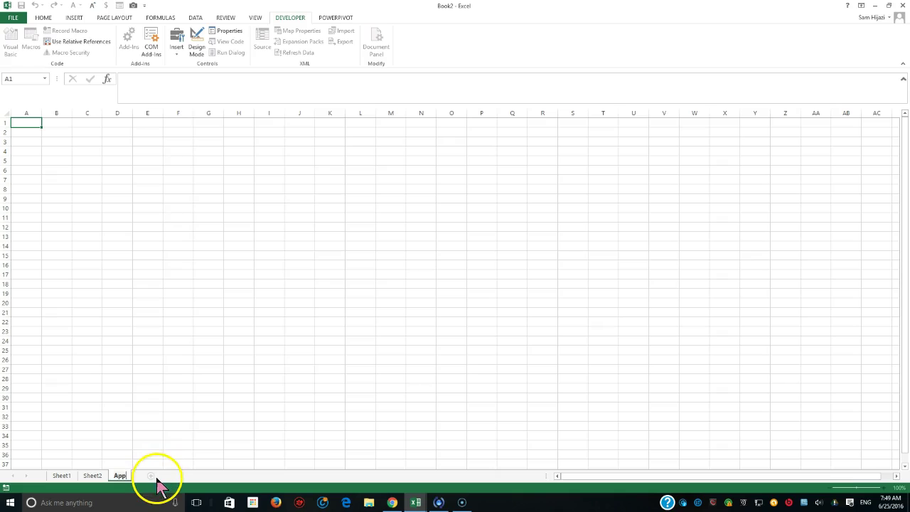
key(Return)
- Add a new worksheet after App and name it Workarea
click(152, 475)
right_click(153, 476)
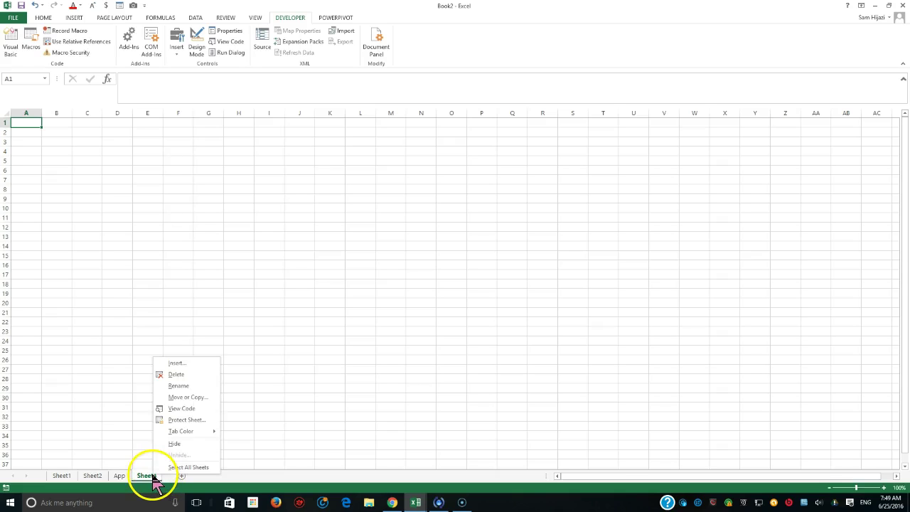
click(185, 386)
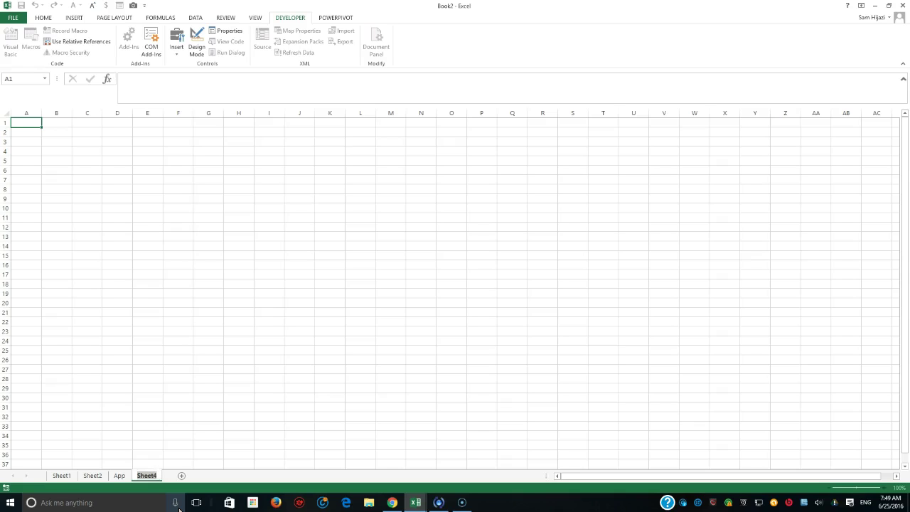
text(Workarea)
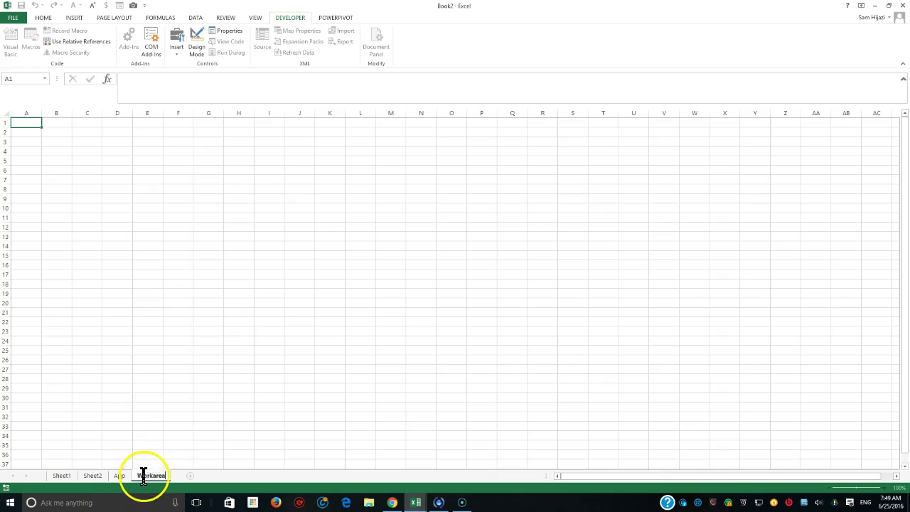
click(116, 476)
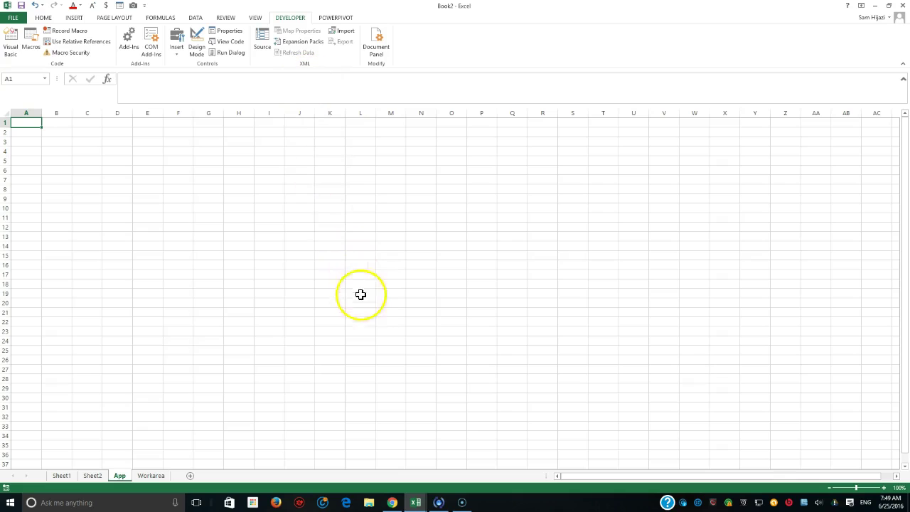
- On the Workarea sheet, enter the car model Impala in I4 and its price 37000 in J4
click(155, 475)
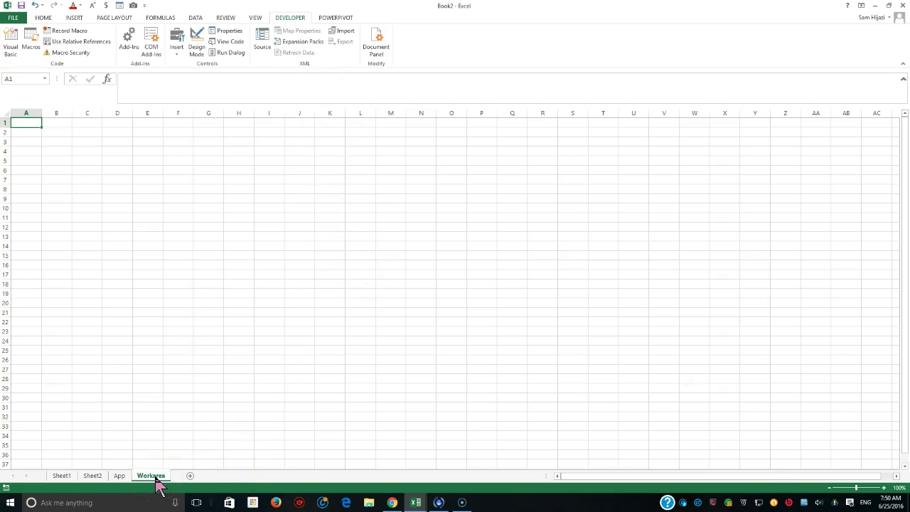
click(264, 148)
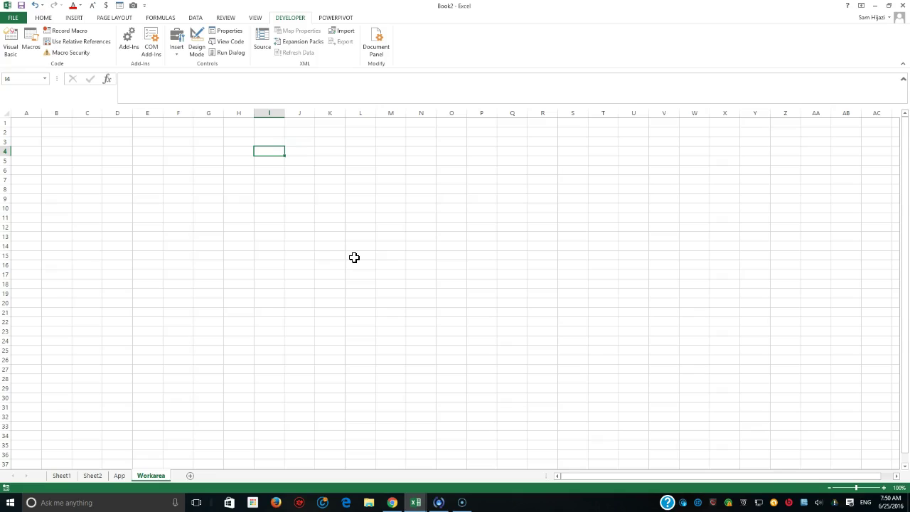
text(Imp)
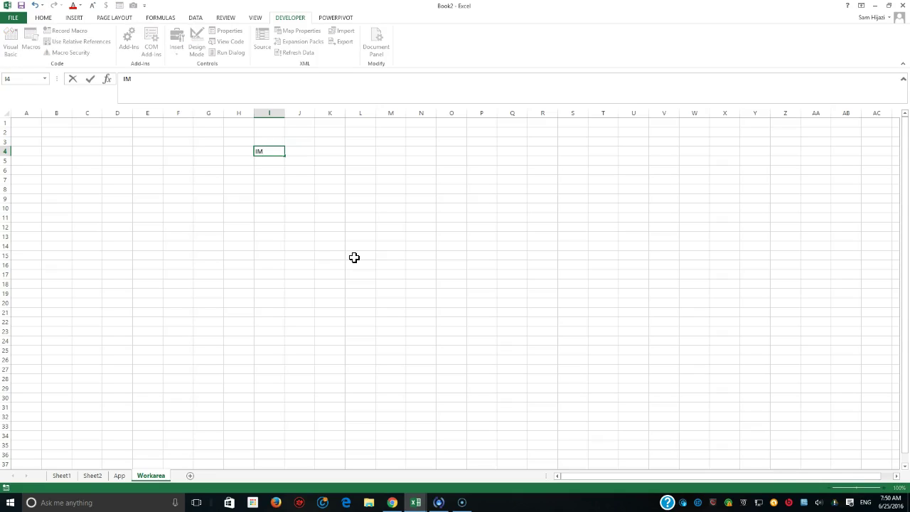
text(ala)
key(Tab)
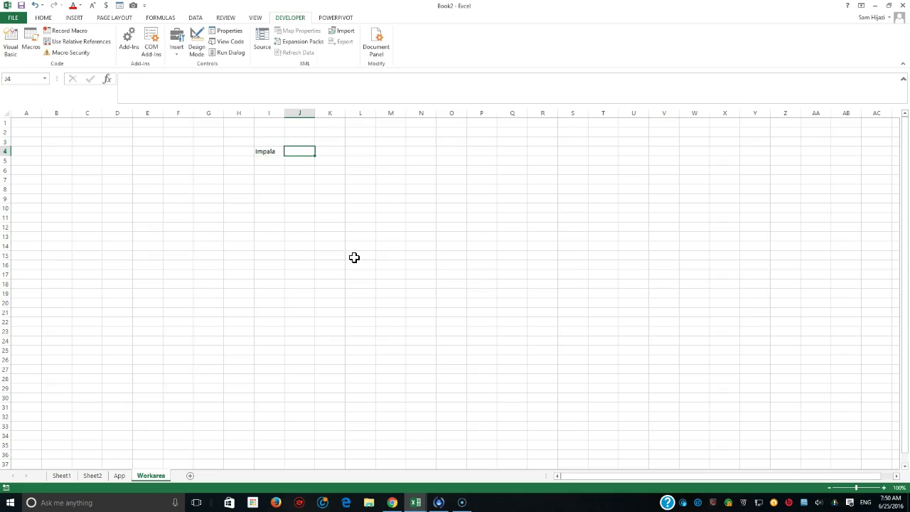
text(37000)
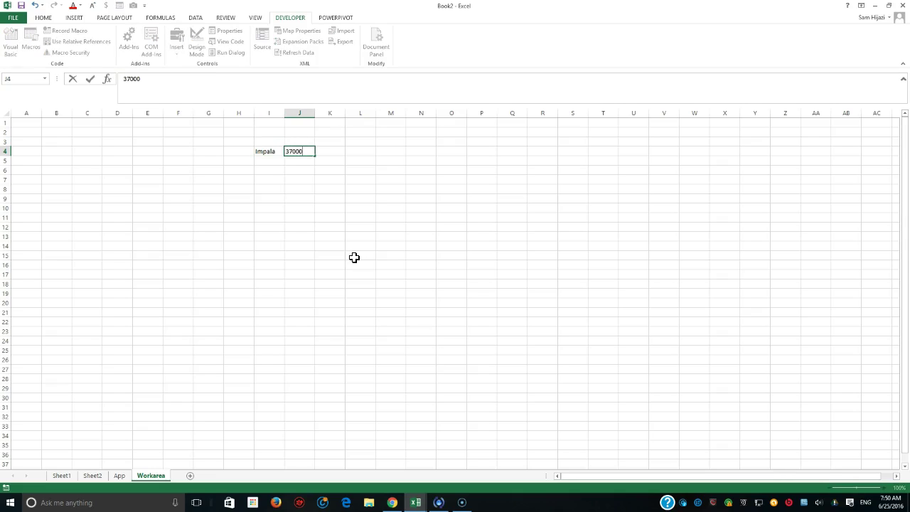
key(Return)
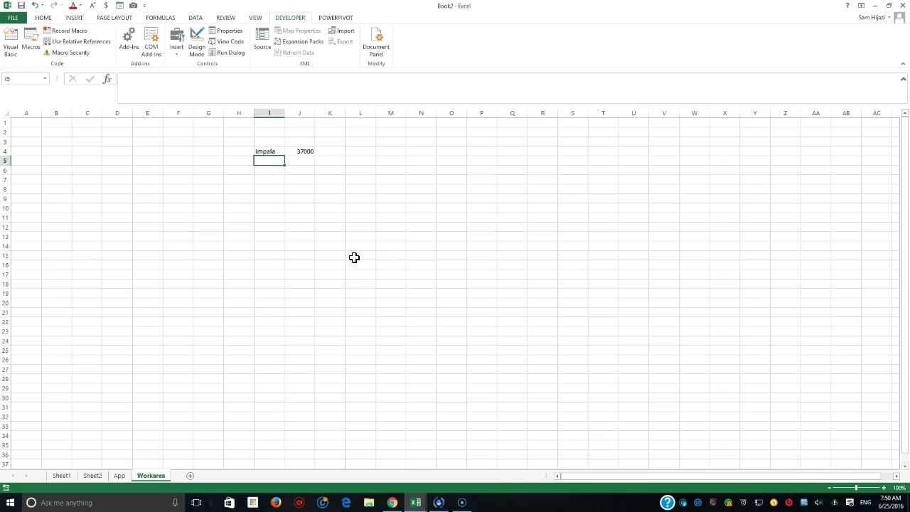
- Enter Century in I5 and its price 42000 in J5
text(Centur)
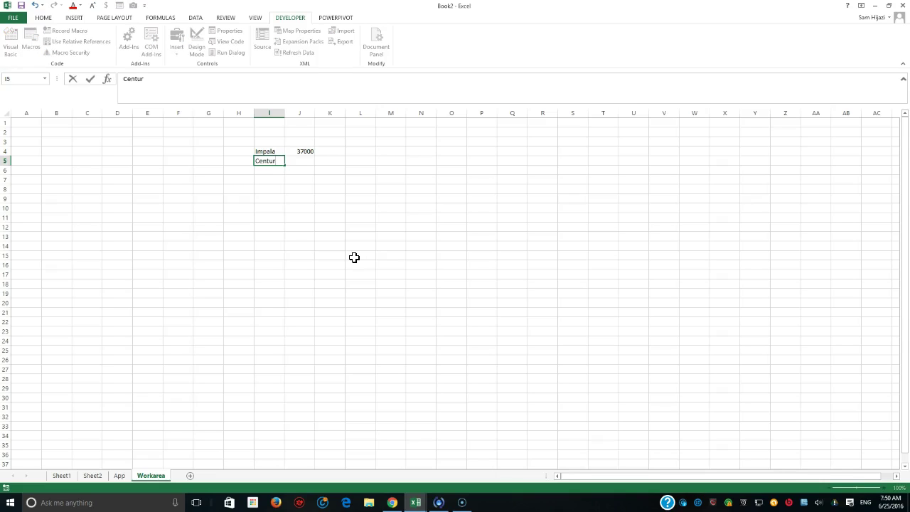
text(y)
key(Tab)
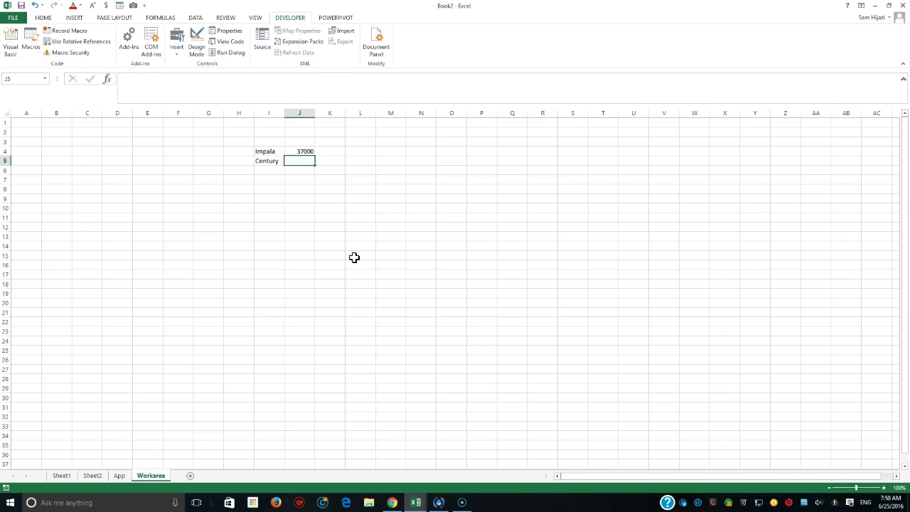
text(42000)
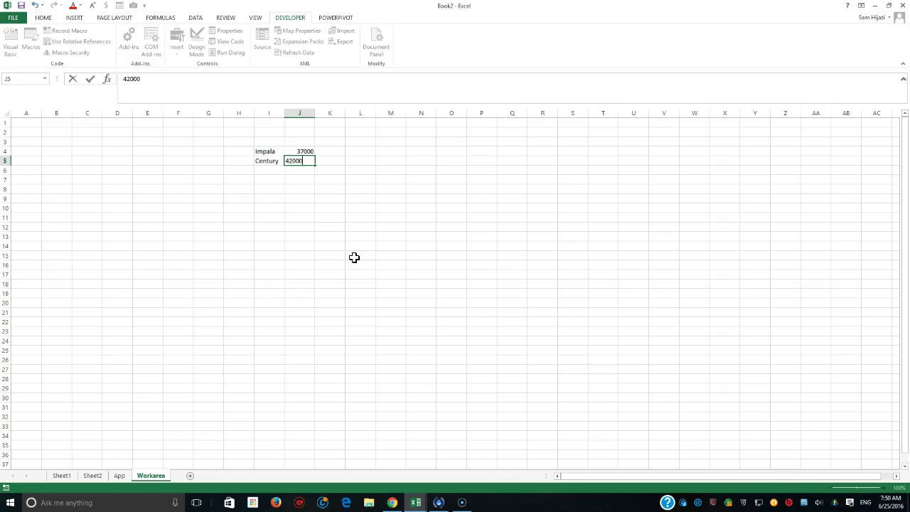
key(Return)
- Enter Camry in I6 and its price 32000 in J6
text(Ca)
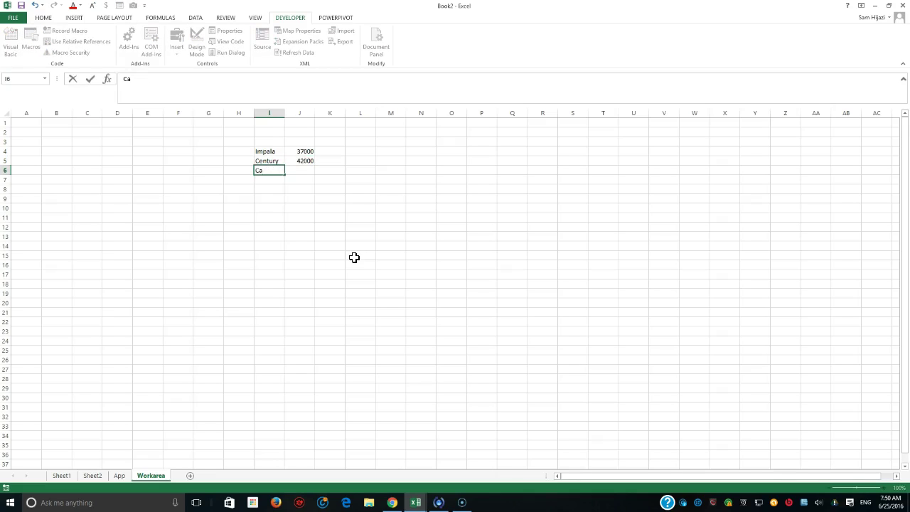
text(mry)
key(Tab)
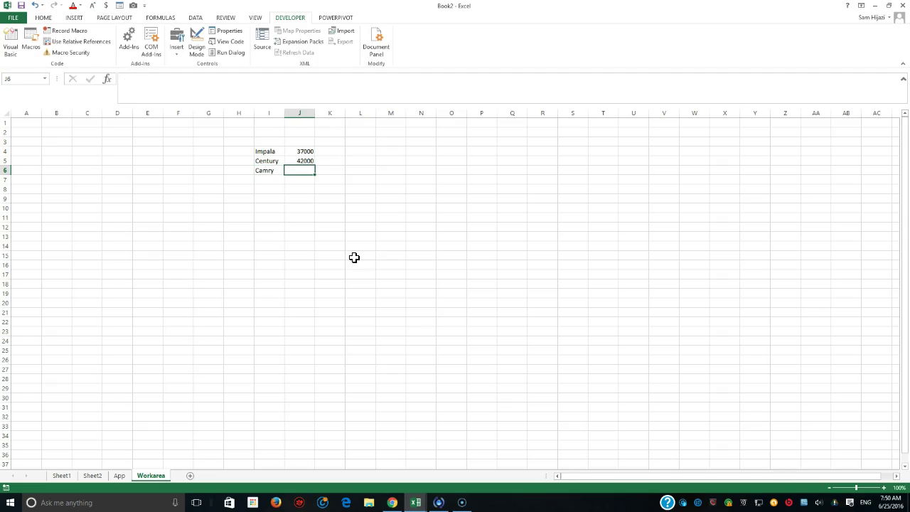
text(32000)
key(Return)
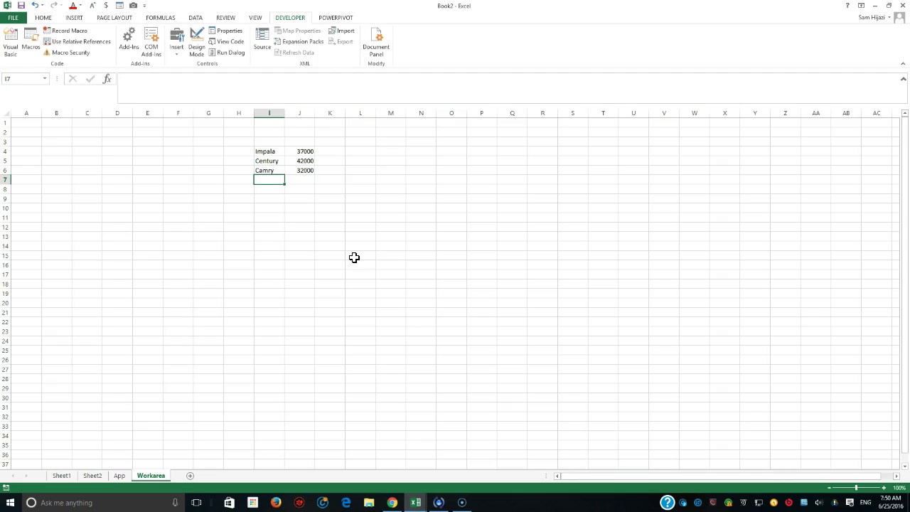
- Sort the car list by model from A to Z with the selection expanded, and apply the dollar Accounting format to the prices in J4:J6
drag(263, 152, 265, 169)
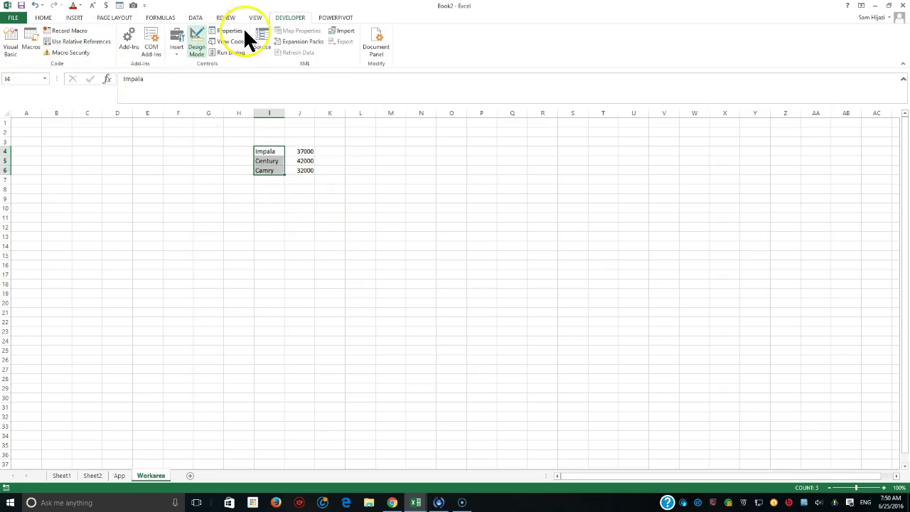
click(47, 18)
click(825, 47)
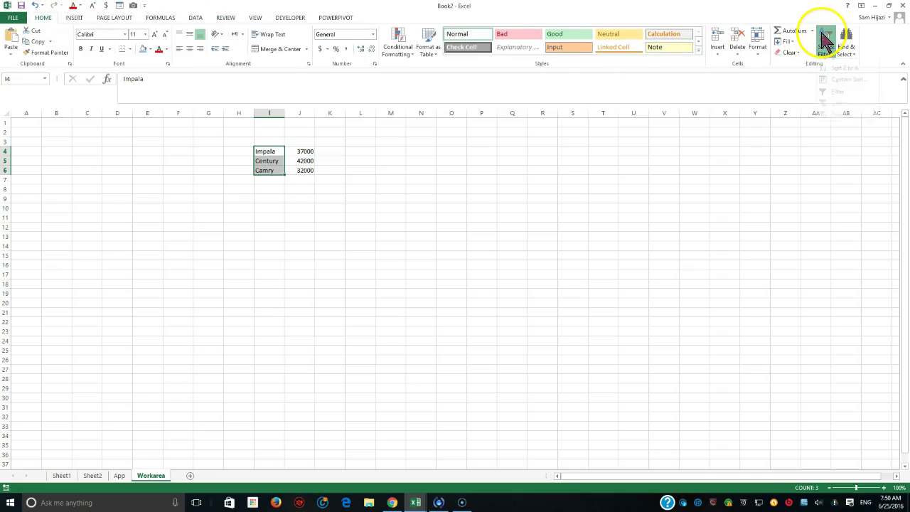
click(839, 61)
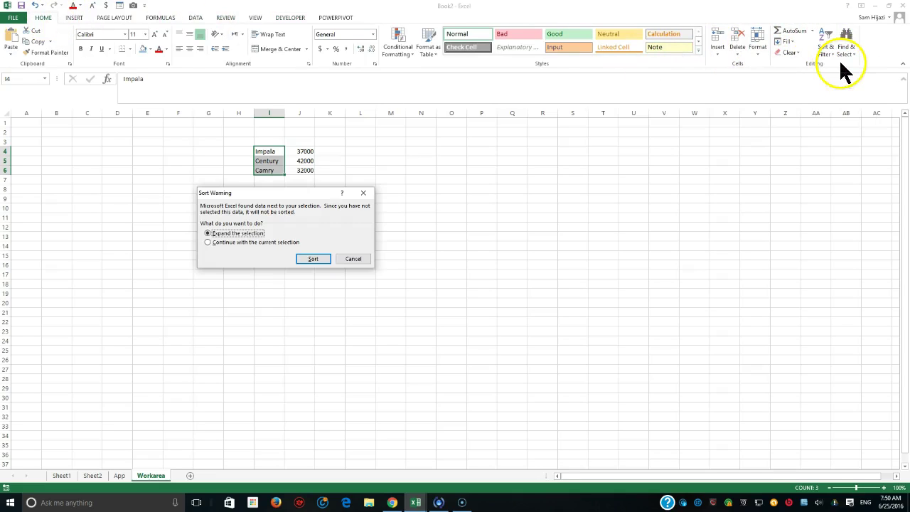
click(304, 259)
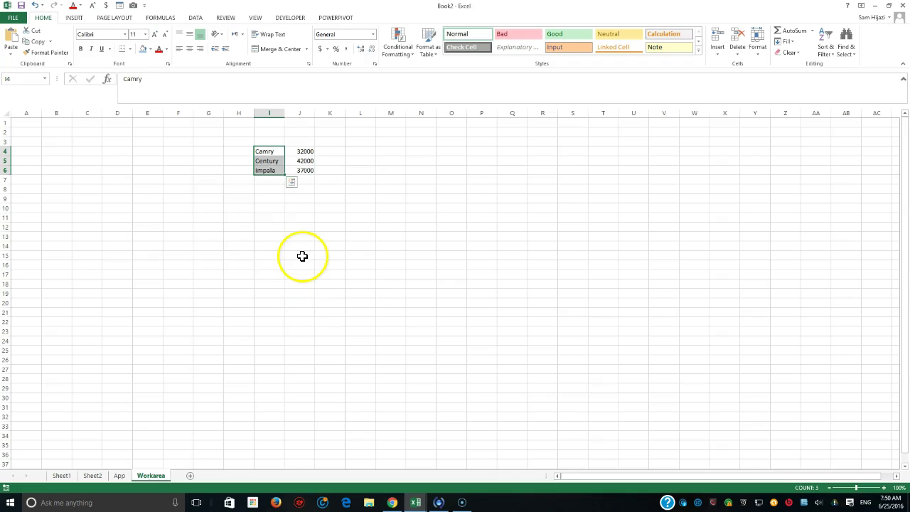
drag(304, 152, 303, 170)
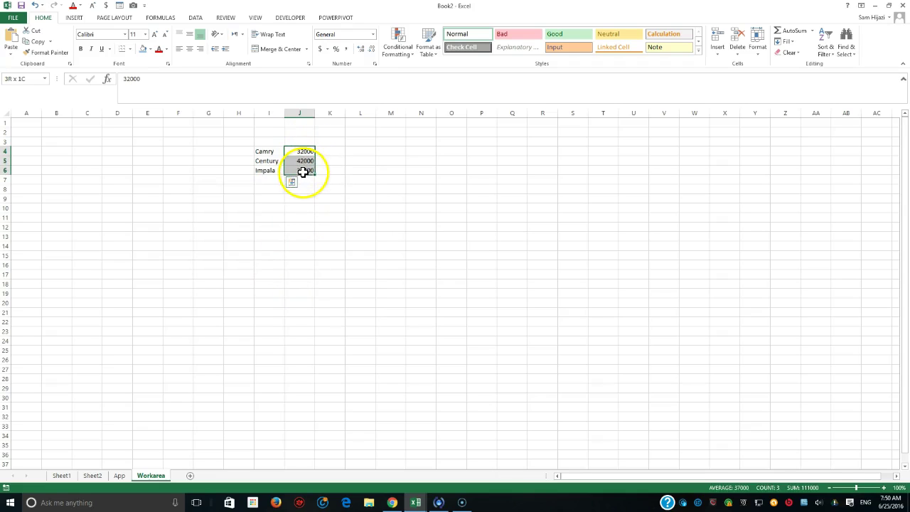
click(319, 50)
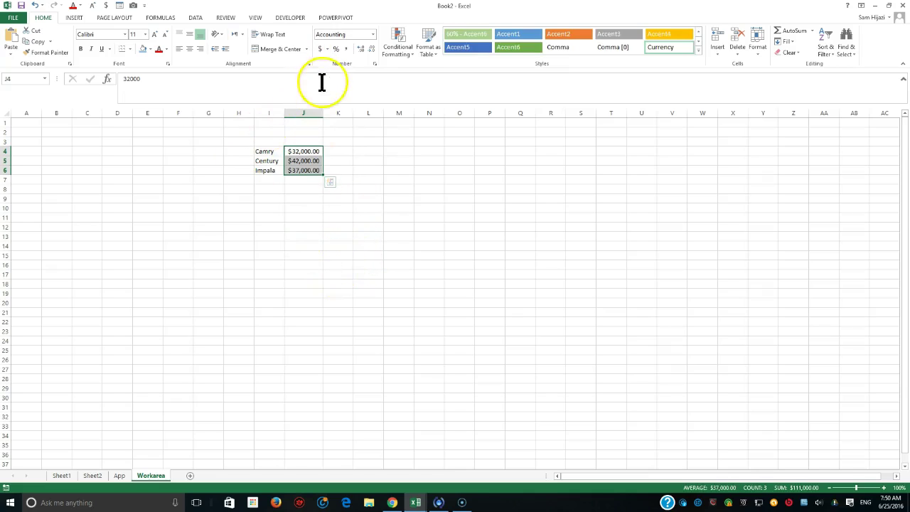
- Set the Workarea sheet's zoom magnification to 200%
drag(266, 152, 314, 166)
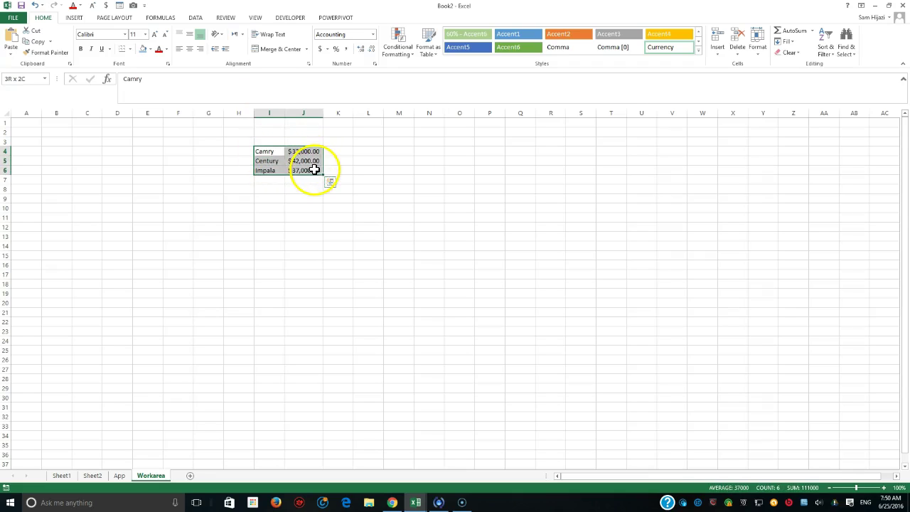
click(75, 18)
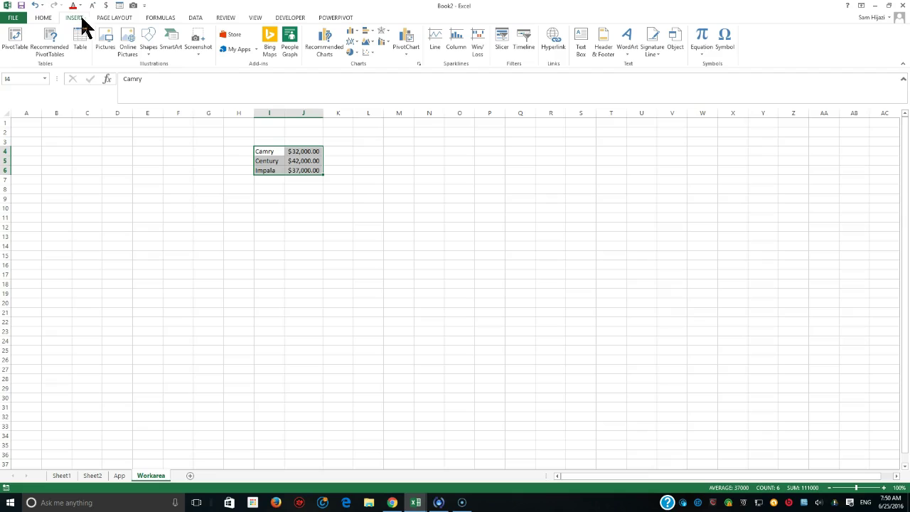
click(256, 19)
click(193, 44)
click(267, 204)
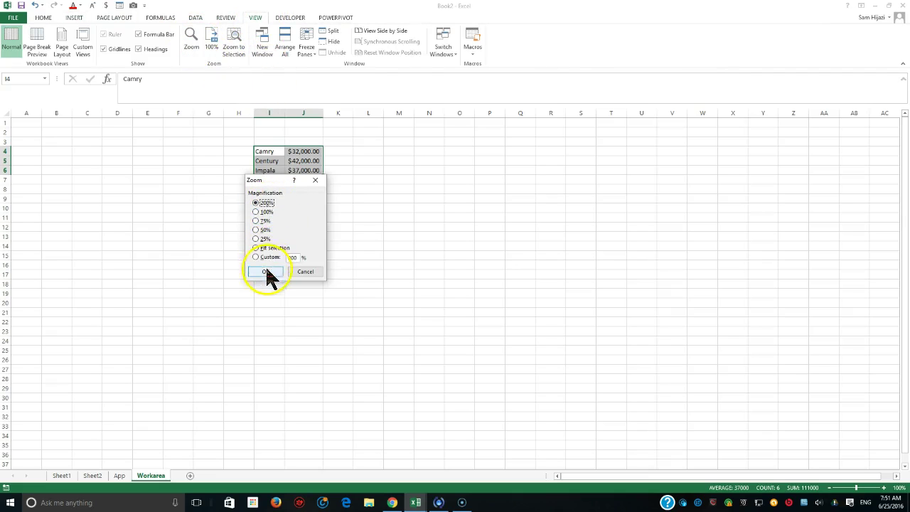
click(265, 271)
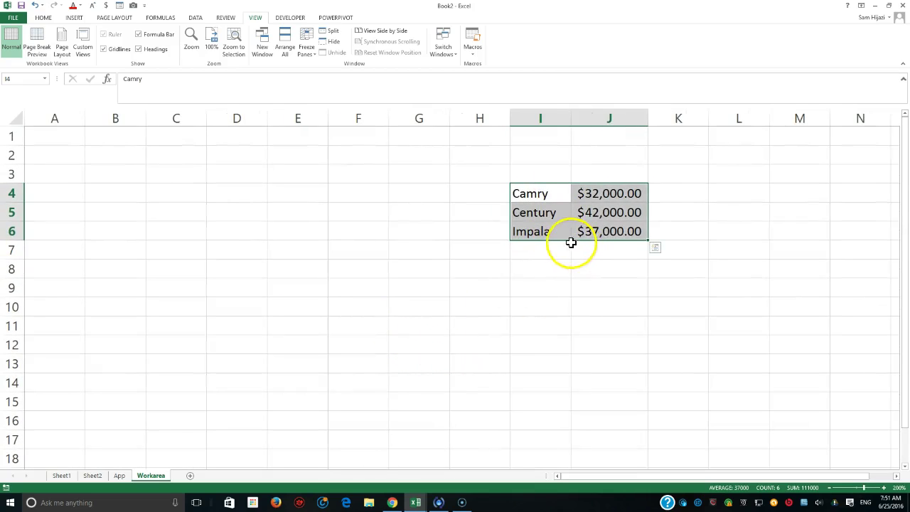
click(559, 245)
drag(544, 195, 543, 230)
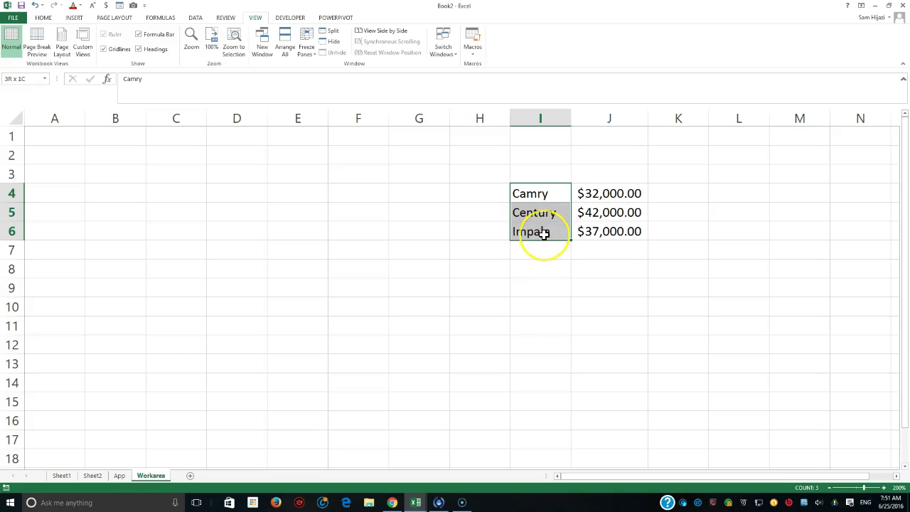
click(541, 196)
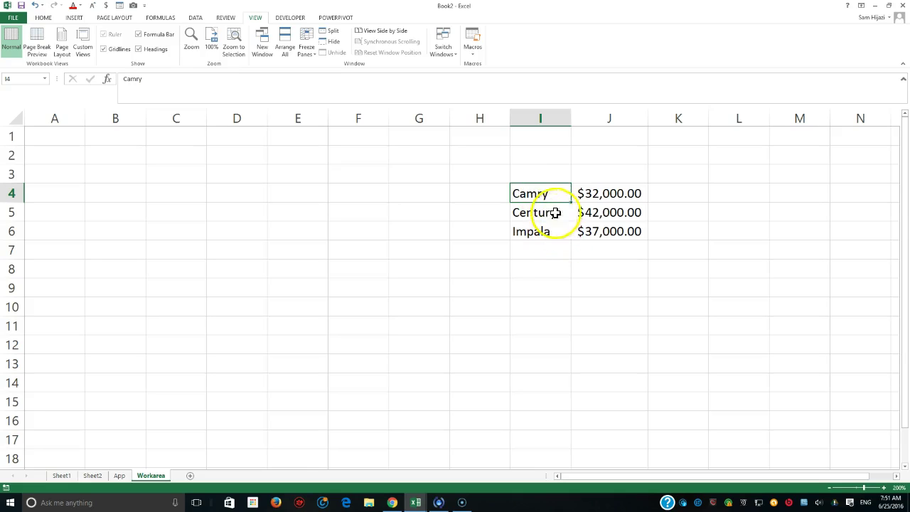
click(597, 194)
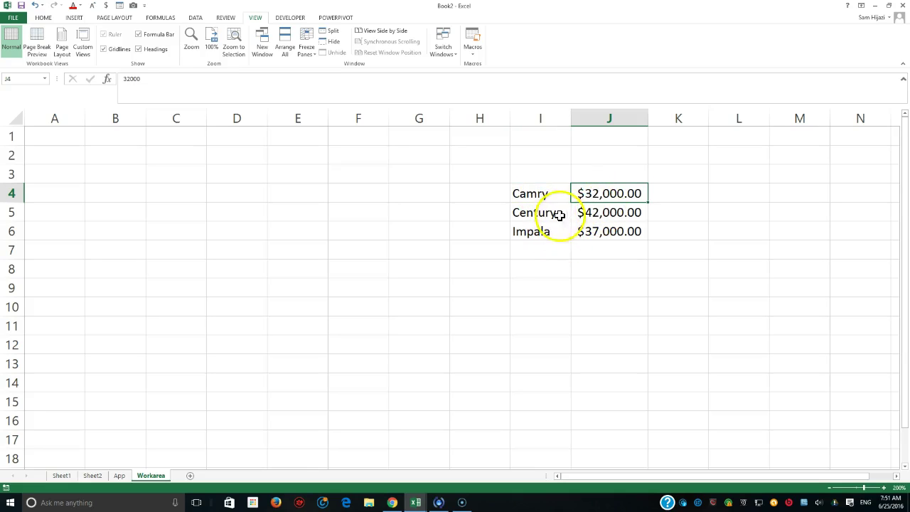
click(534, 211)
- Run a spelling check on the car models in I4:I6 and close its completion notice
click(537, 193)
drag(532, 211, 531, 234)
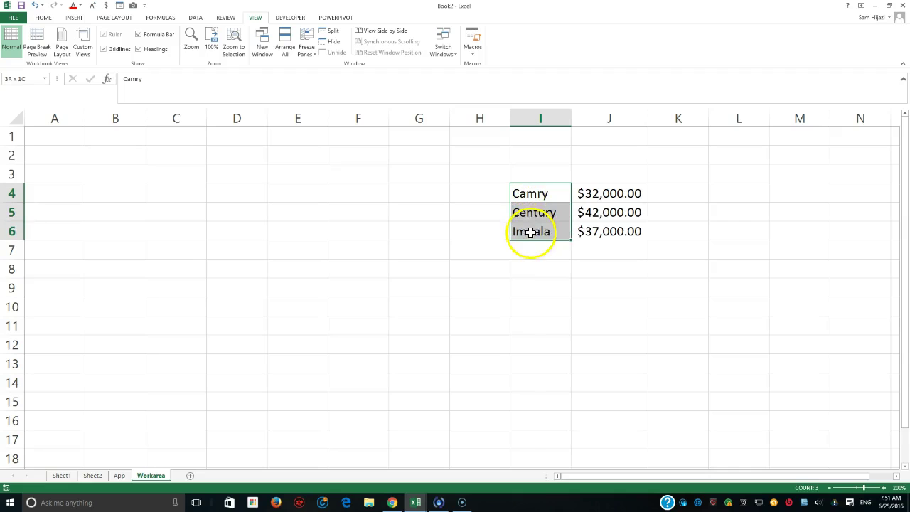
key(F7)
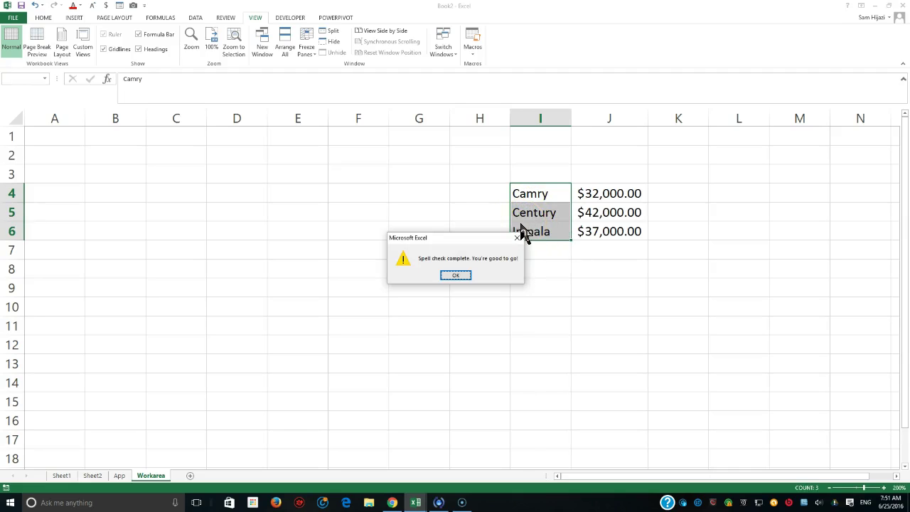
click(453, 276)
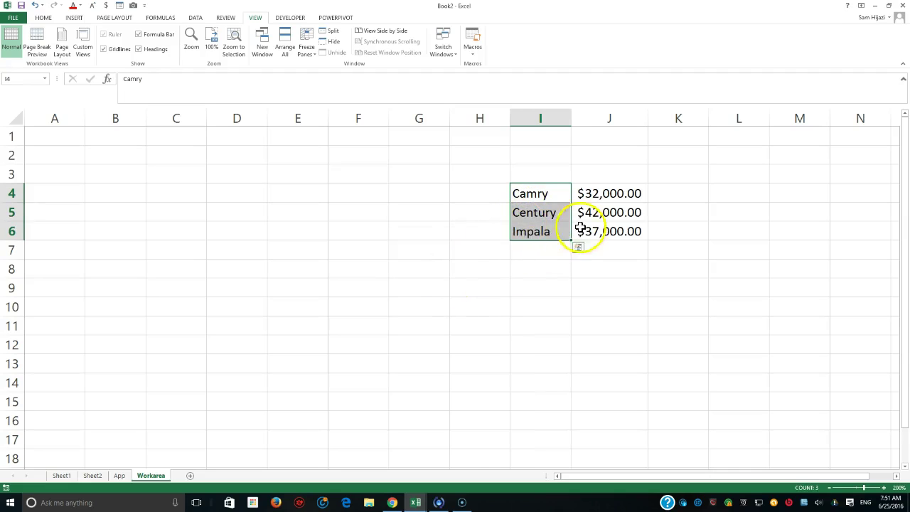
click(608, 212)
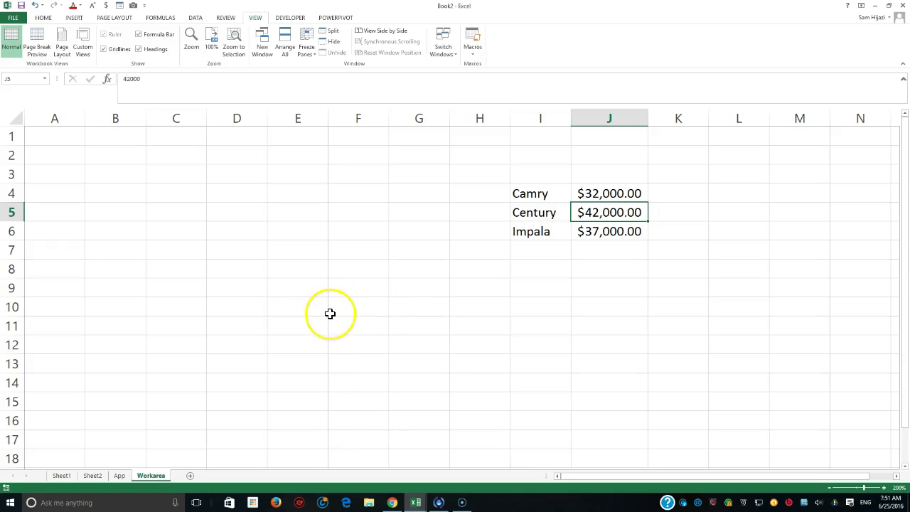
click(538, 196)
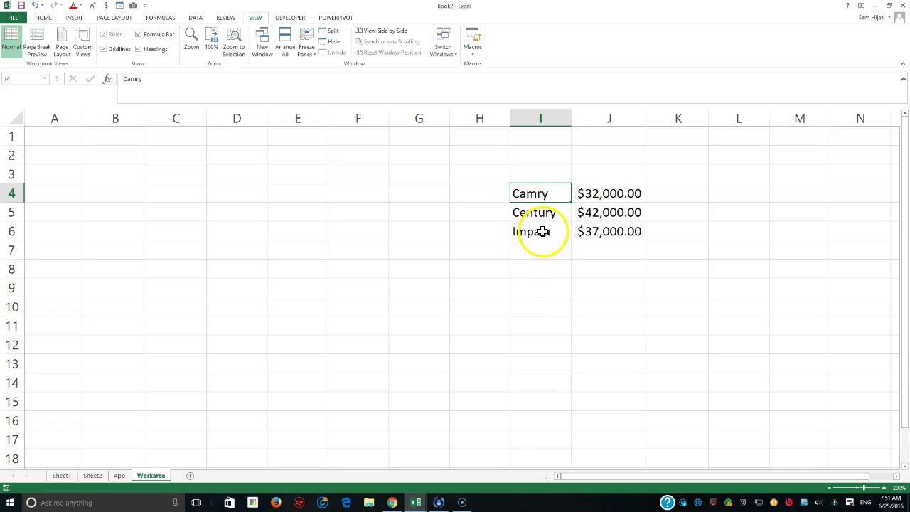
click(543, 212)
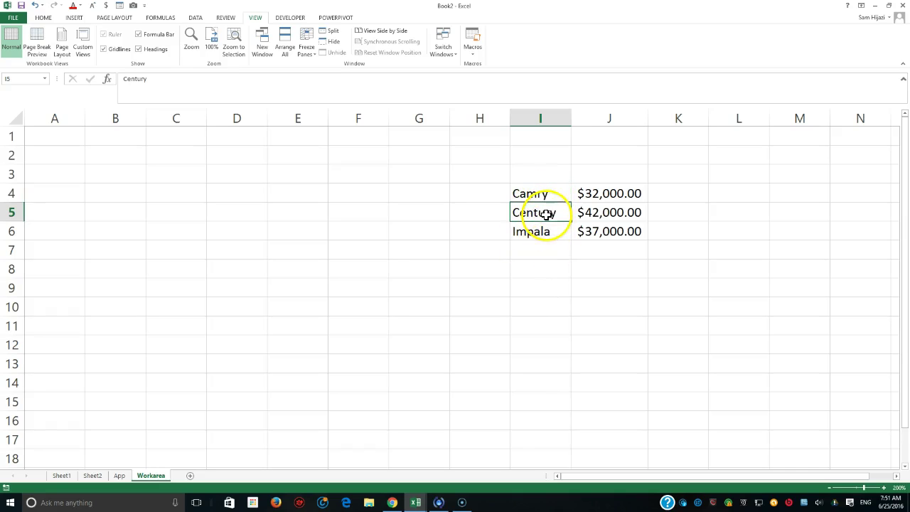
click(541, 235)
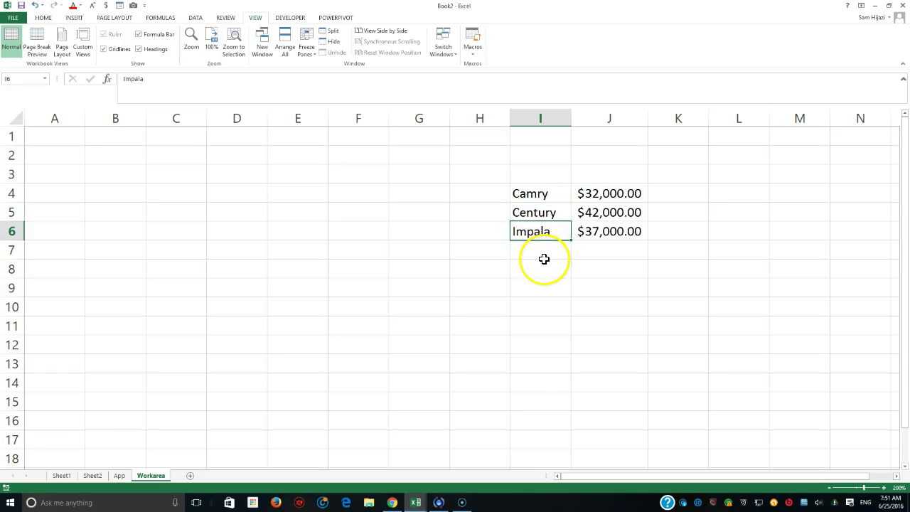
- Enter the label Price Link in A1 of the Workarea sheet and give cell A2 a light blue fill
click(74, 141)
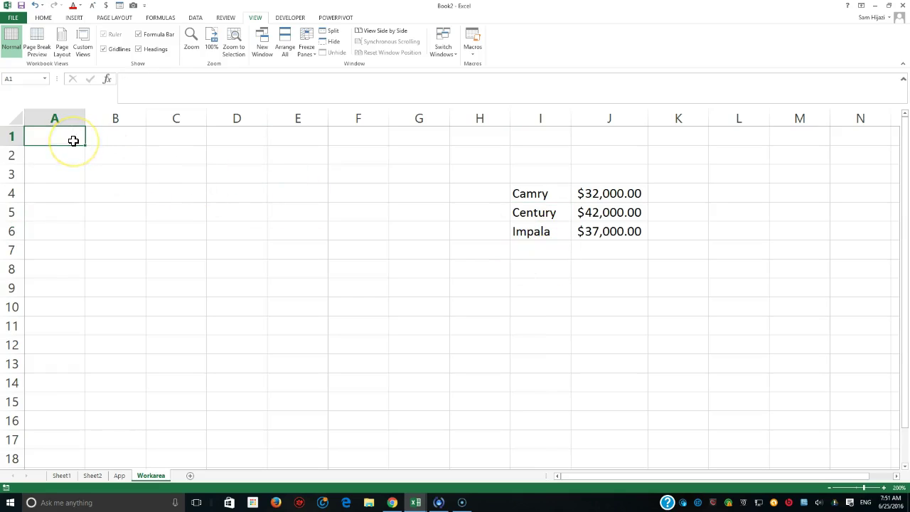
text(P)
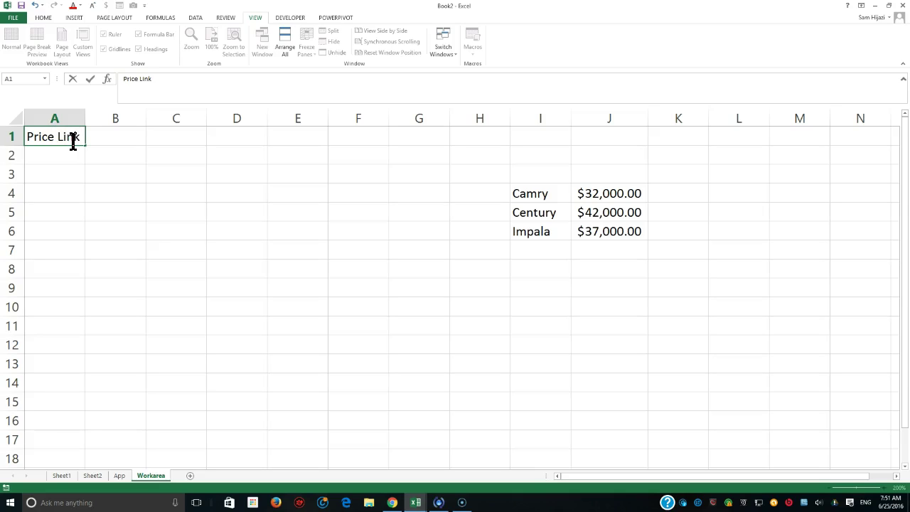
text(rice Link)
key(Return)
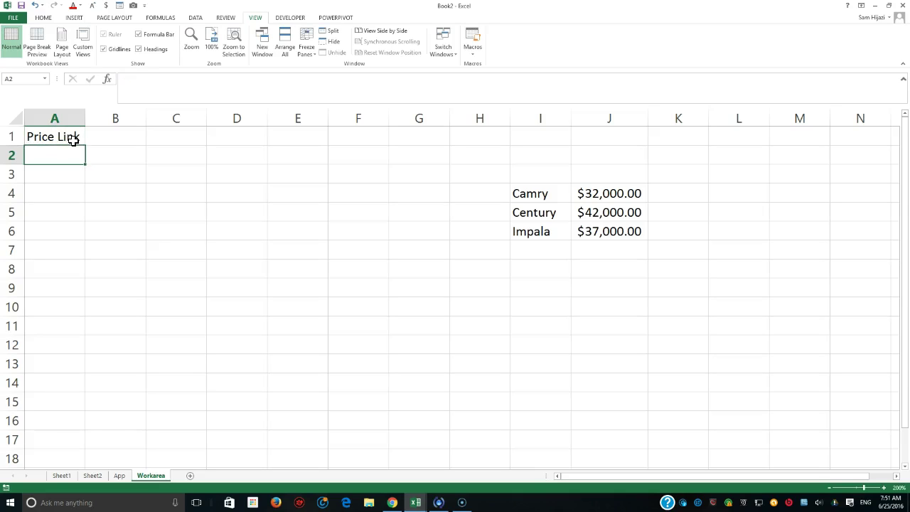
click(40, 20)
click(142, 48)
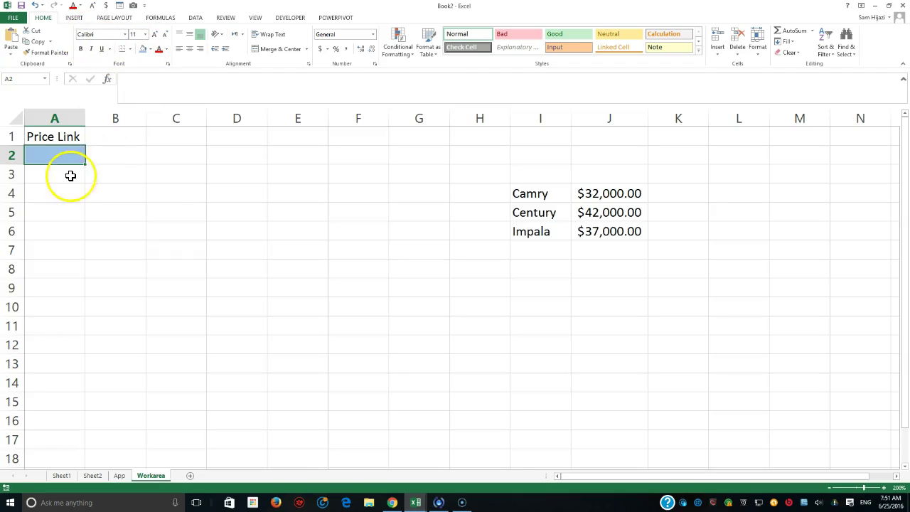
- On the App sheet, insert a Form Controls combo box covering cells D4:F5
click(119, 475)
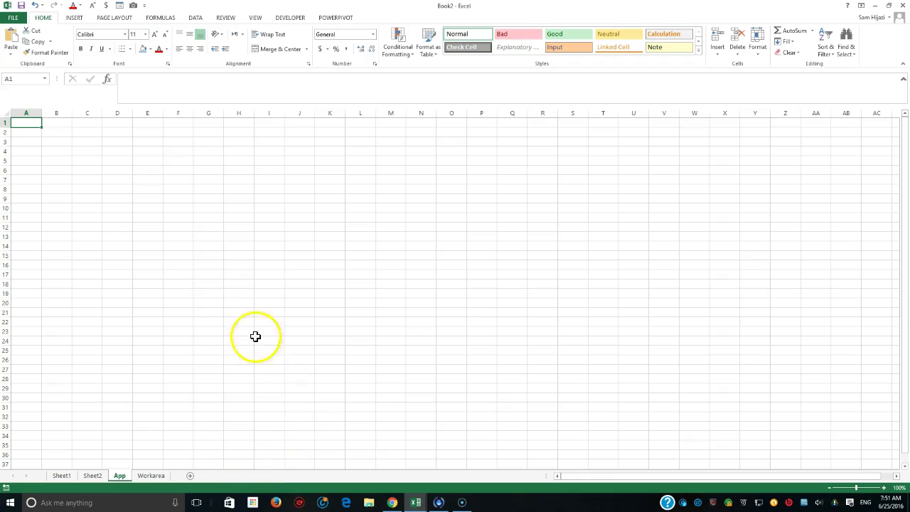
click(112, 151)
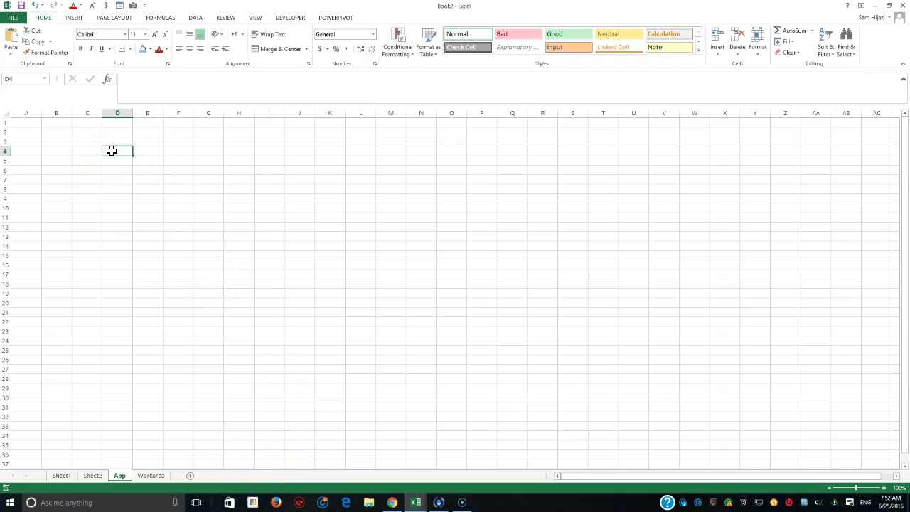
drag(115, 152, 168, 165)
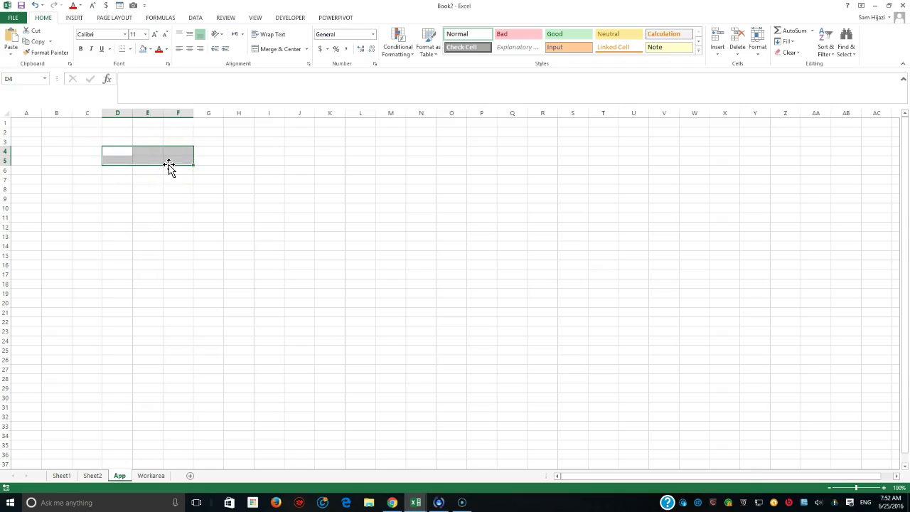
click(290, 17)
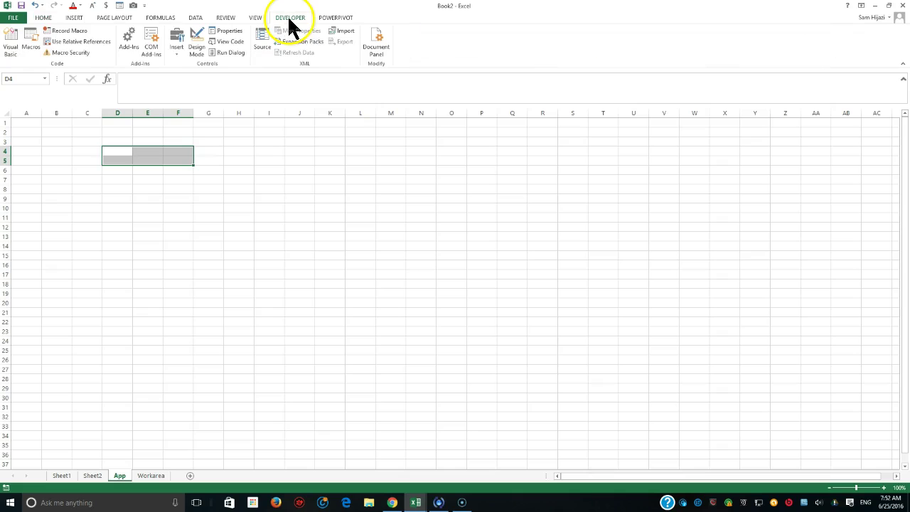
click(176, 50)
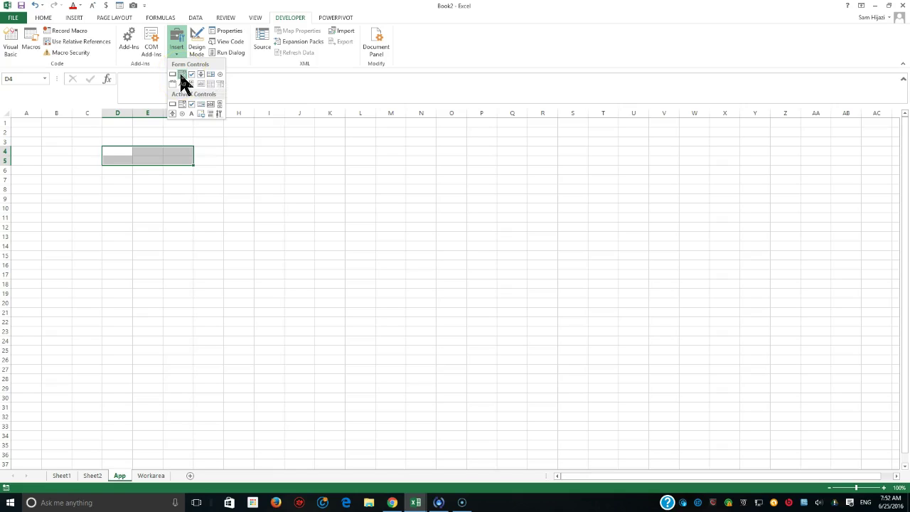
click(182, 79)
drag(102, 147, 193, 165)
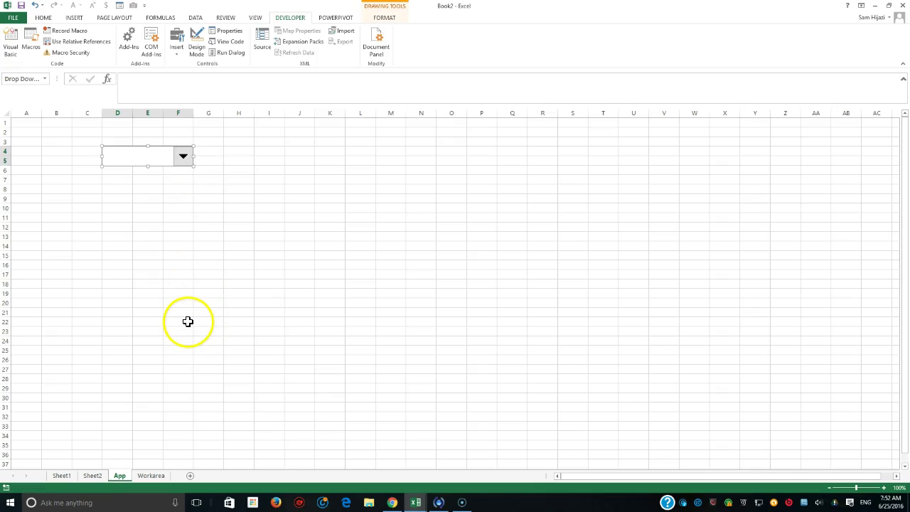
- Open the combo box's Format Control settings and set its input range to the car models in Workarea!$I$4:$I$6
right_click(172, 156)
click(189, 230)
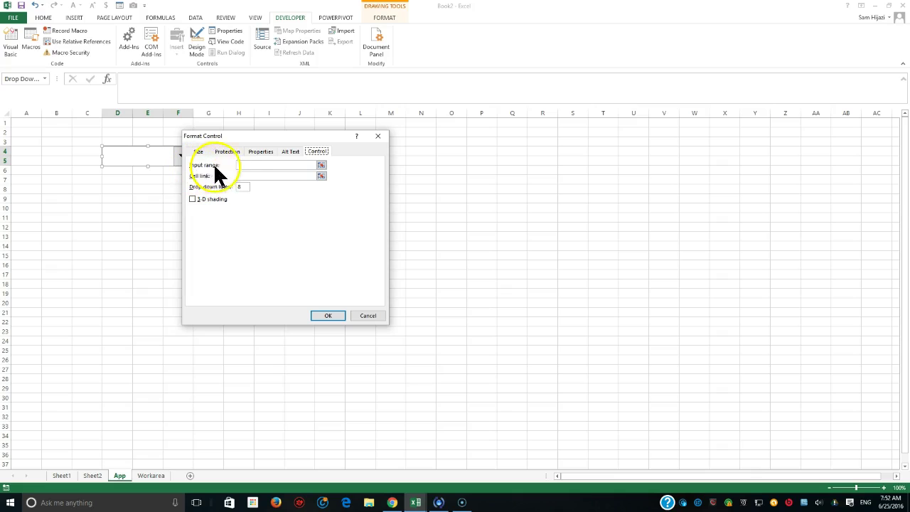
drag(253, 138, 303, 139)
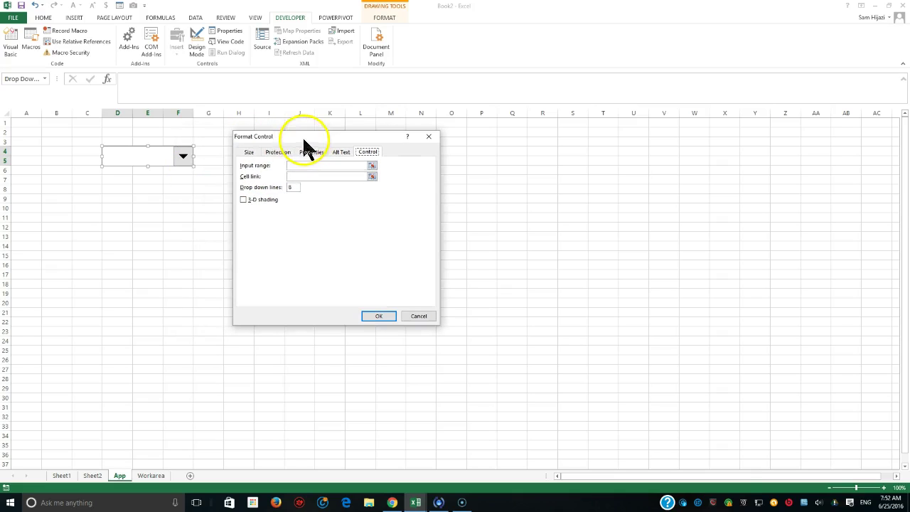
click(295, 166)
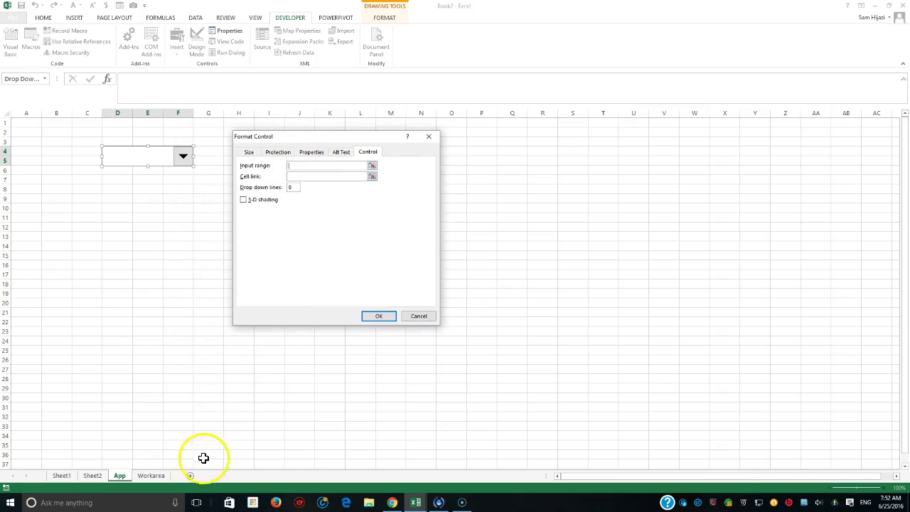
click(163, 480)
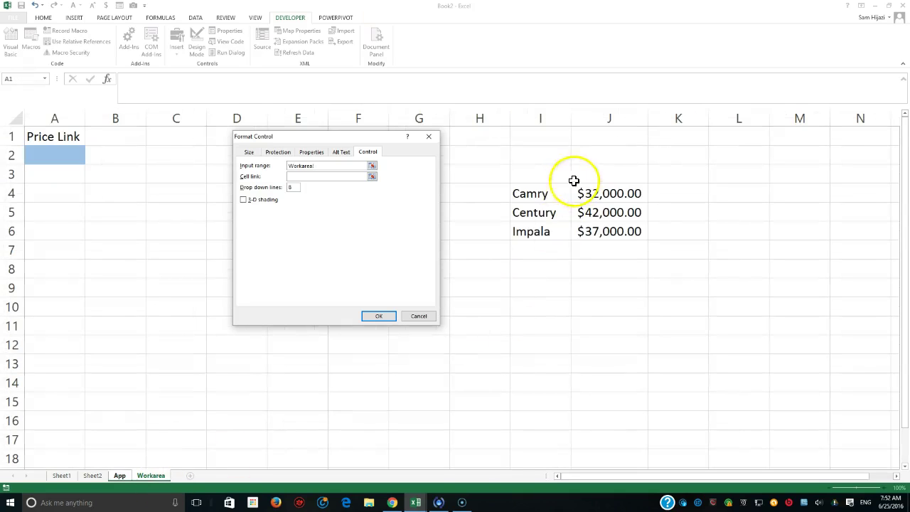
drag(547, 195, 544, 231)
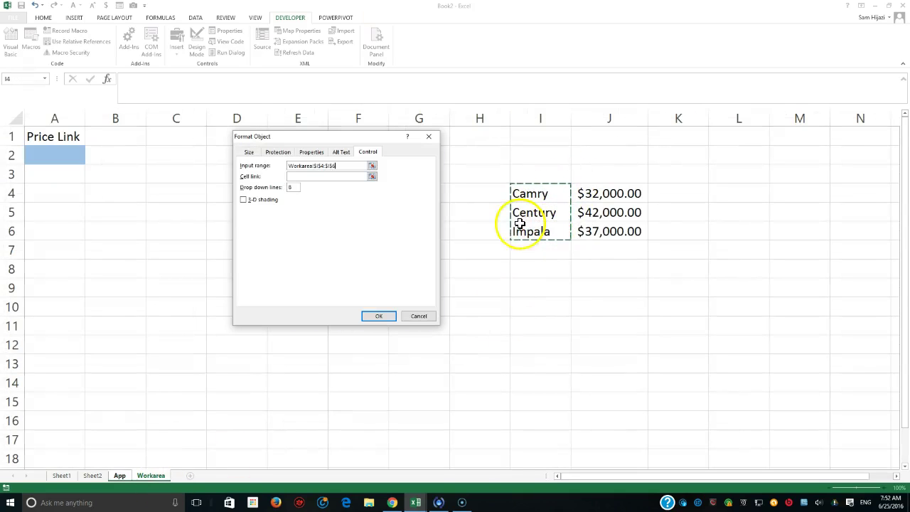
drag(338, 169, 284, 168)
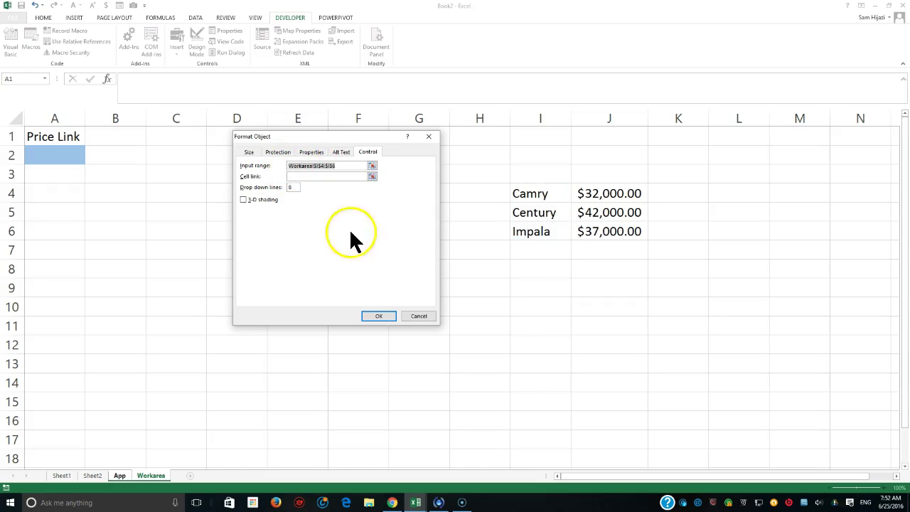
- Set the combo box's cell link to Workarea!$A$2, turn on 3-D shading, and apply the settings
click(306, 176)
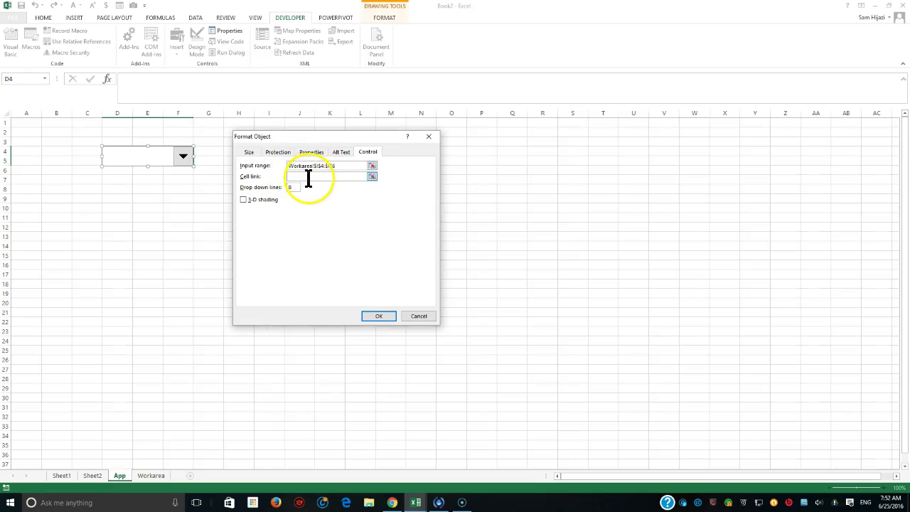
click(155, 483)
click(47, 158)
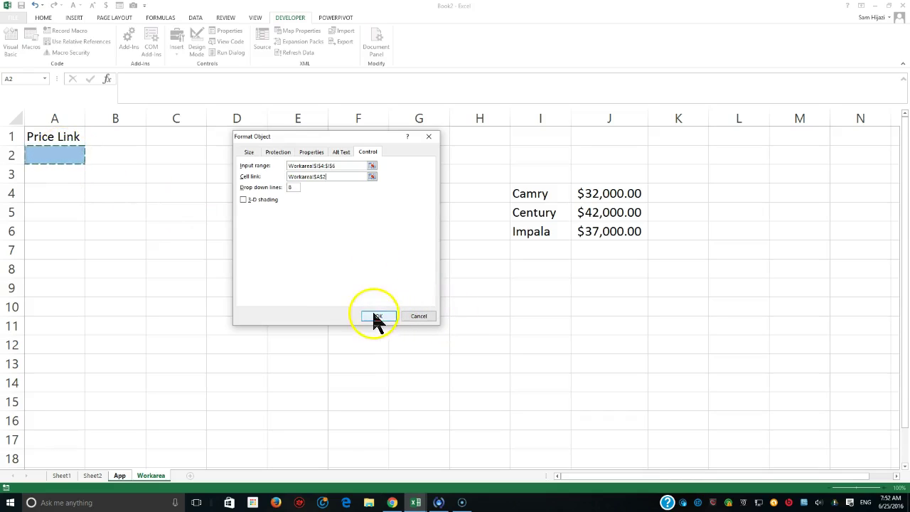
click(243, 199)
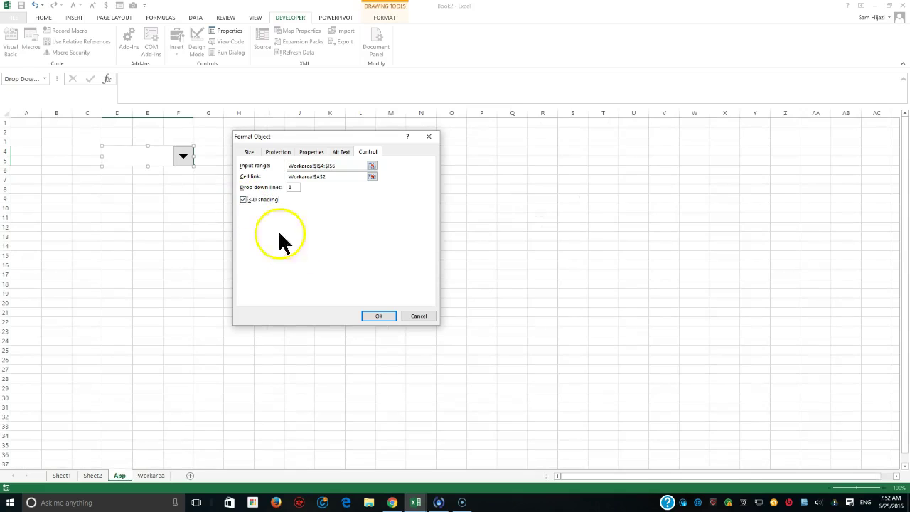
click(374, 314)
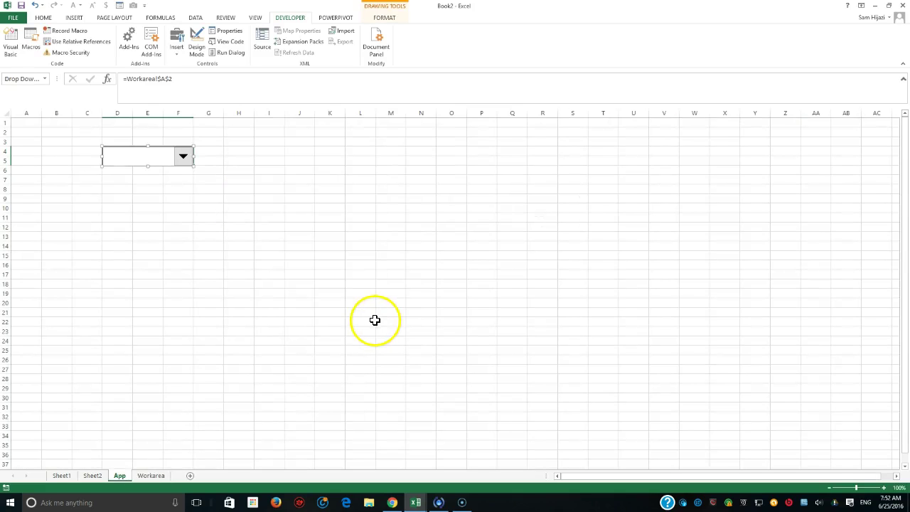
- Select Camry in the App sheet's combo box and check the linked cell A2 on the Workarea sheet
click(228, 183)
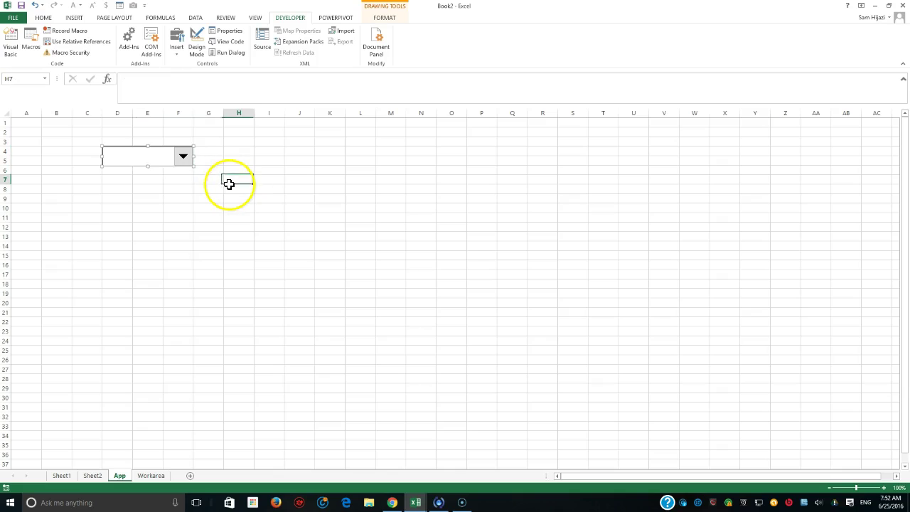
click(184, 161)
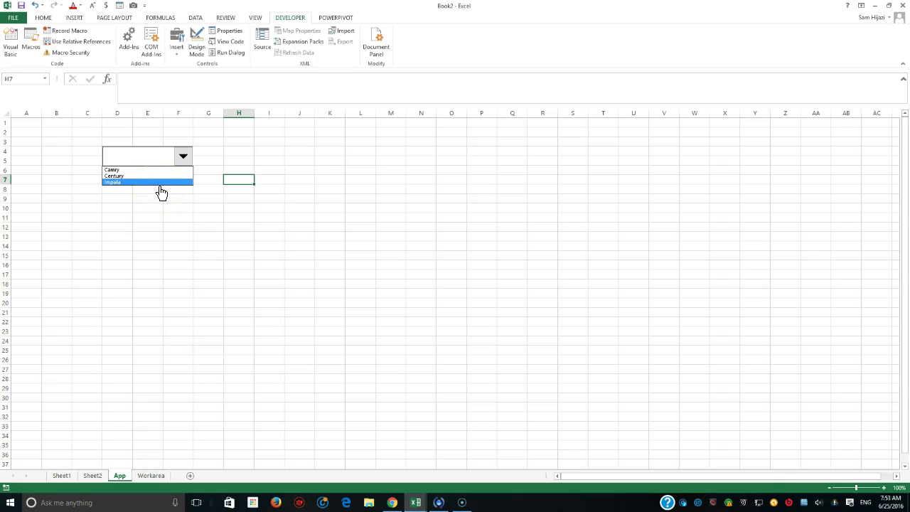
click(118, 171)
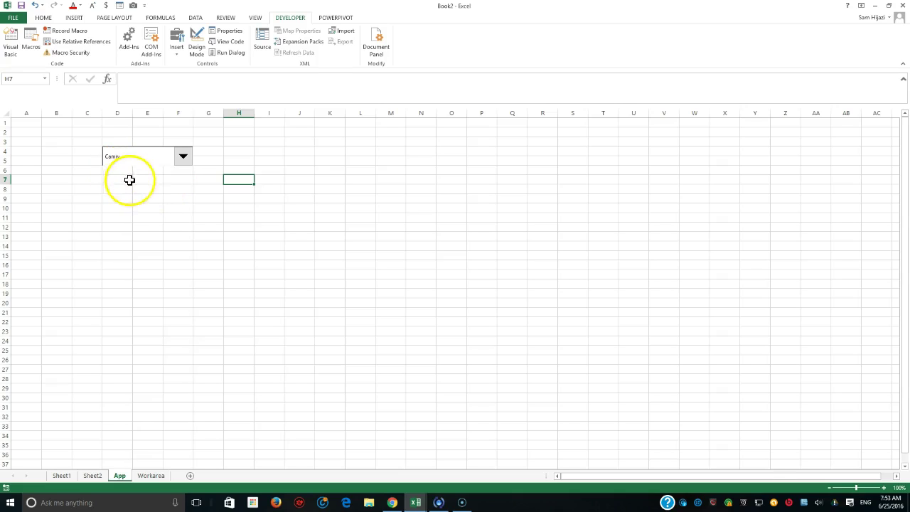
click(150, 475)
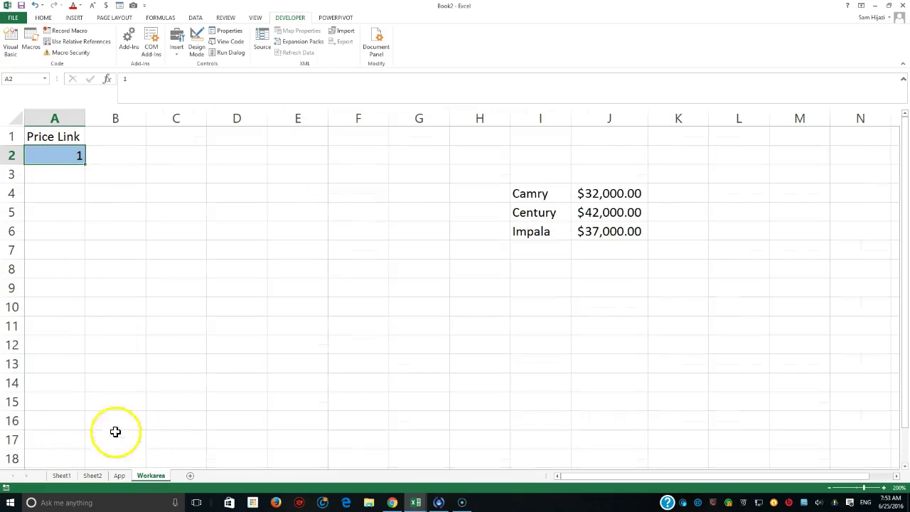
- Switch the App sheet's combo box to Century and check the linked Price Link cell on the Workarea sheet
click(119, 475)
click(181, 155)
click(151, 176)
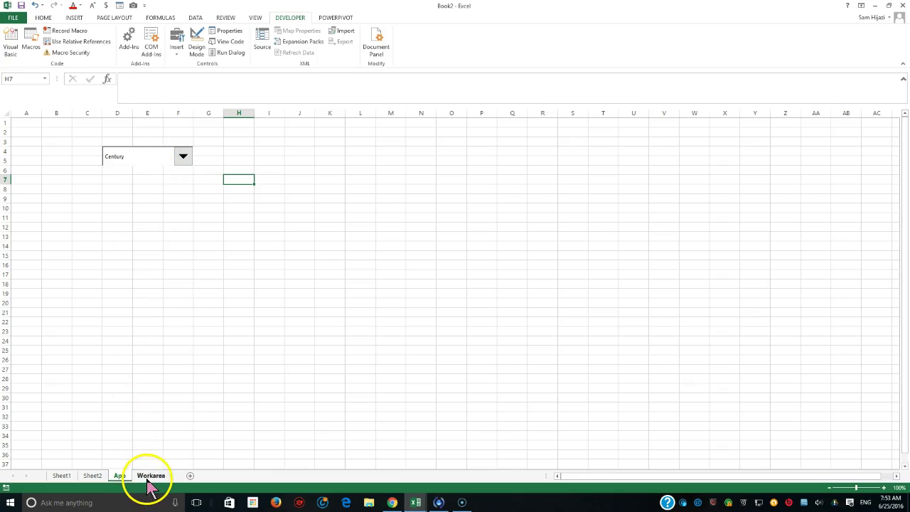
click(151, 475)
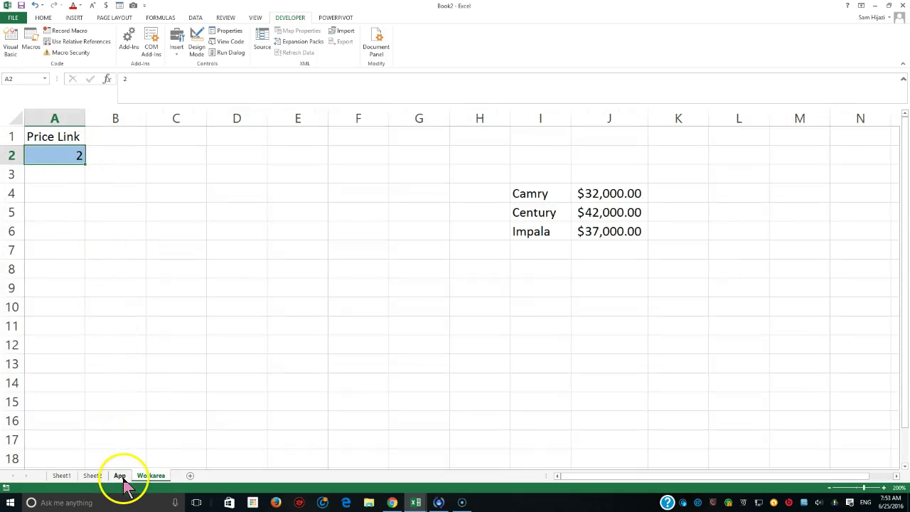
- Choose Impala in the App sheet's combo box and return to the Workarea sheet to check A2
click(121, 476)
click(183, 157)
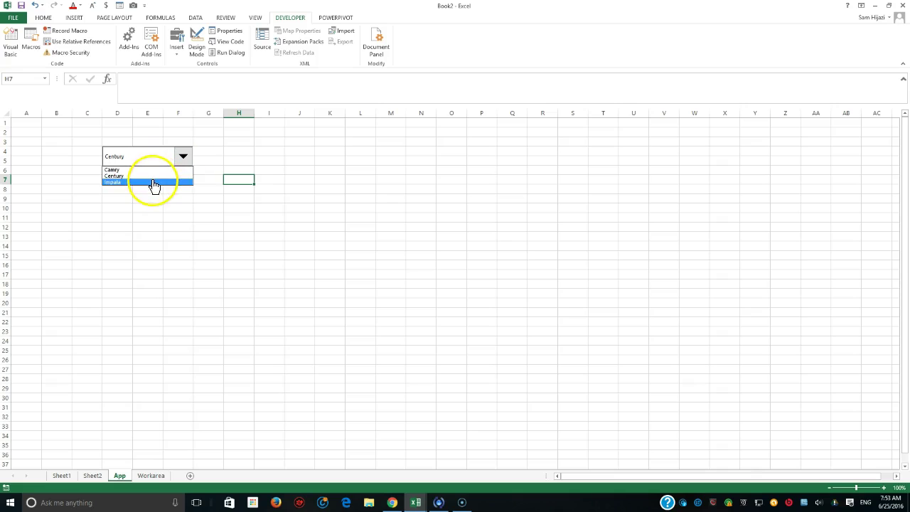
click(153, 182)
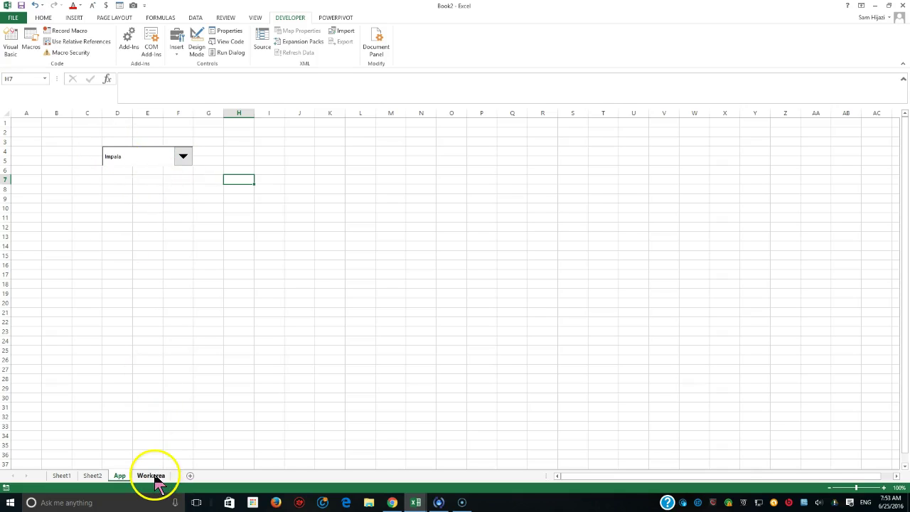
click(151, 475)
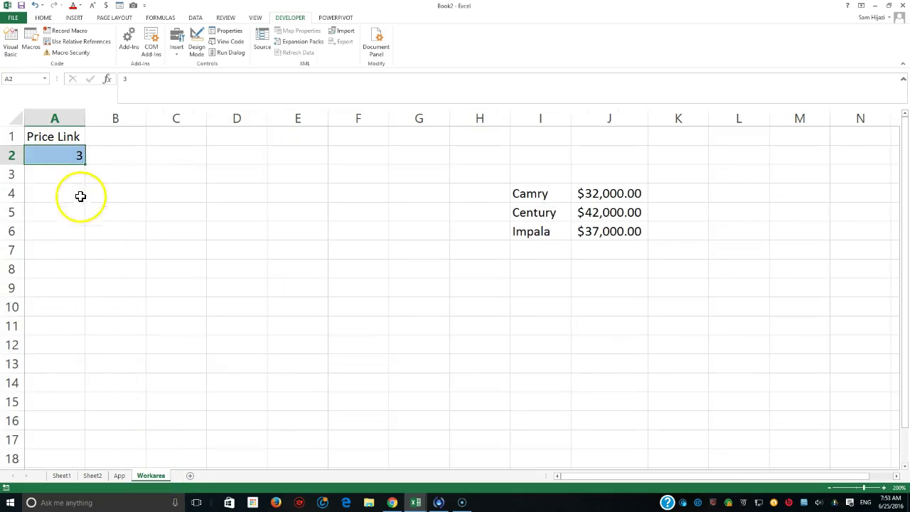
click(609, 193)
click(550, 197)
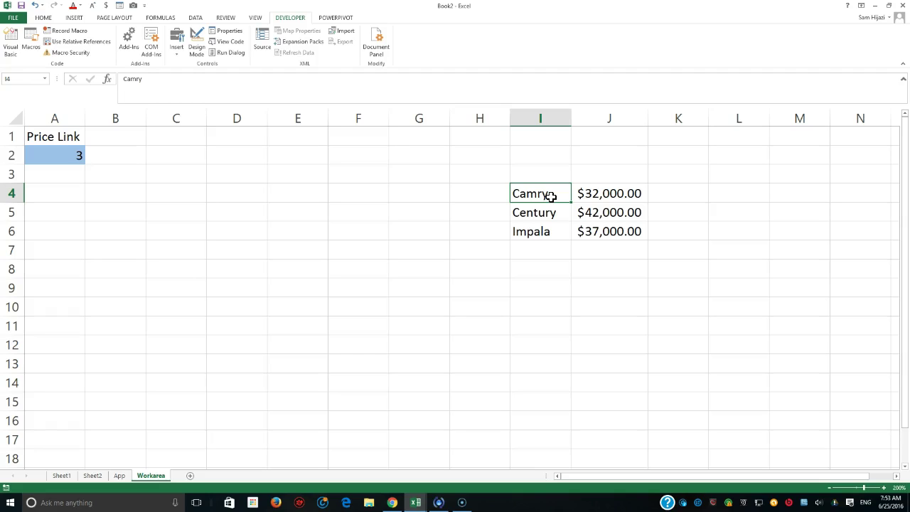
click(611, 195)
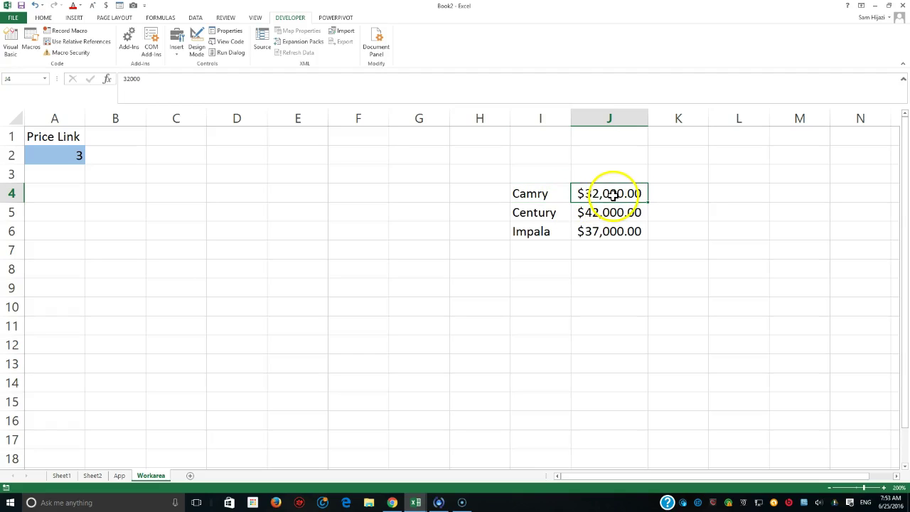
- Review the car models listed in I4:I6 on the Workarea sheet, from Camry through Impala
click(506, 194)
click(527, 196)
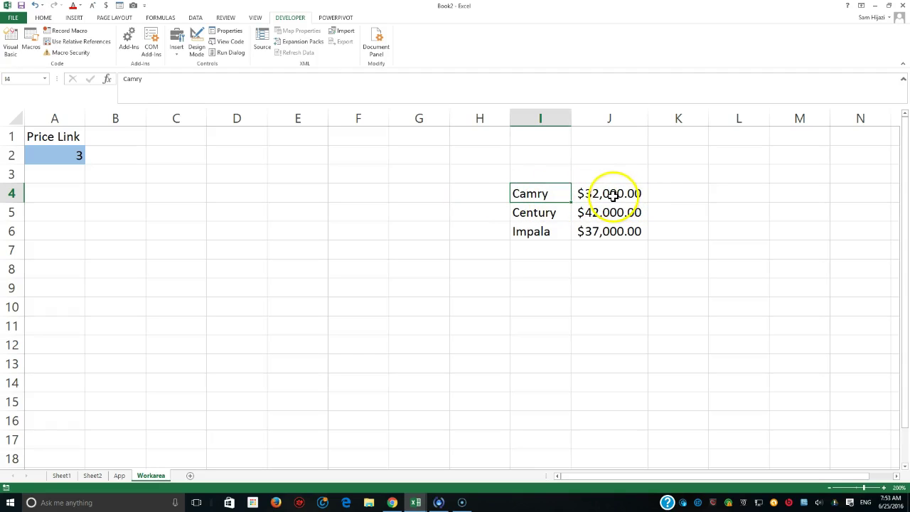
click(536, 213)
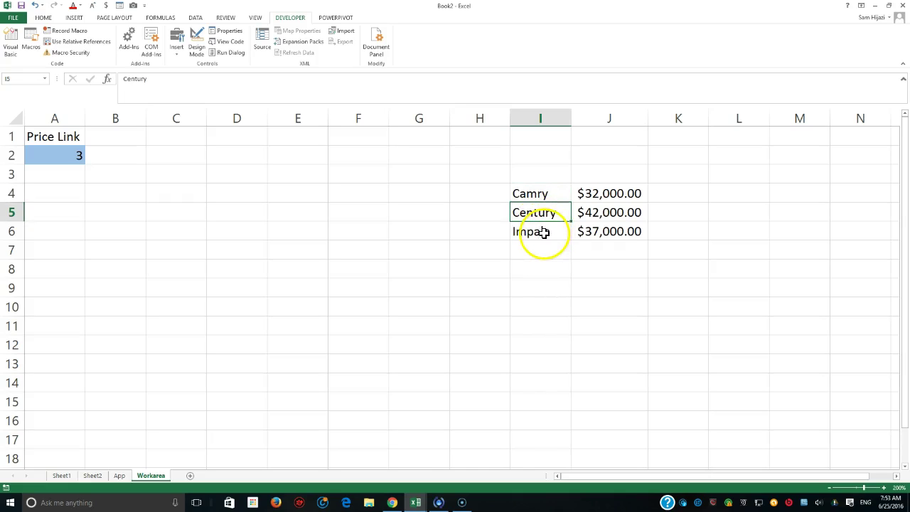
click(544, 237)
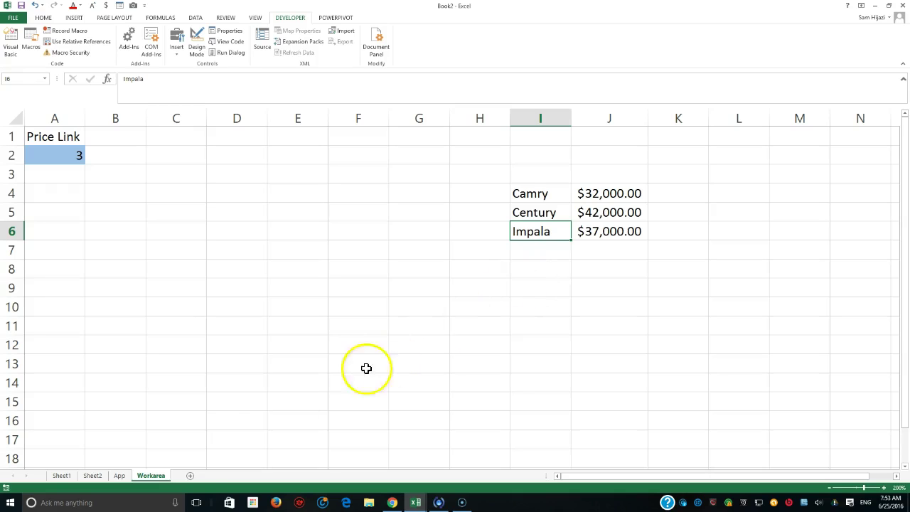
- Merge and center cells H4:H5 on the App sheet, beside the combo box
click(121, 474)
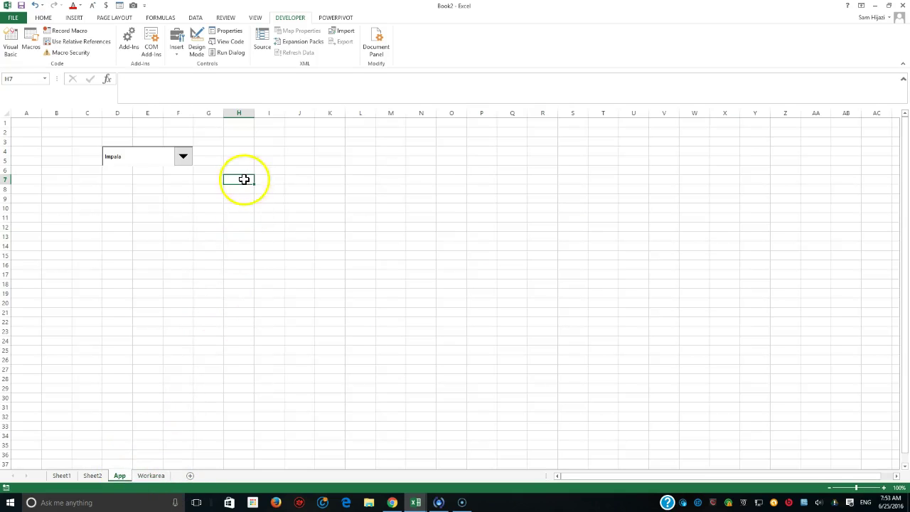
mouse_move(237, 152)
mouse_down()
mouse_move(260, 163)
mouse_move(245, 158)
mouse_up()
click(247, 152)
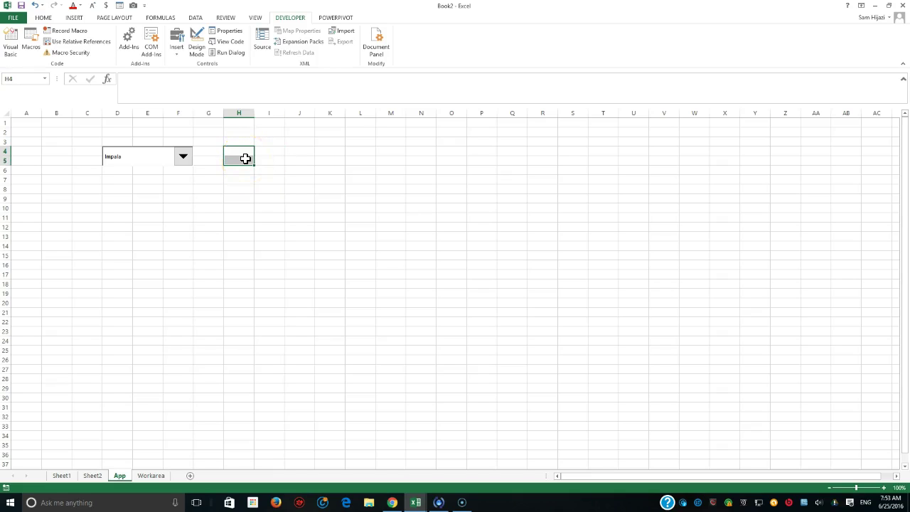
click(47, 18)
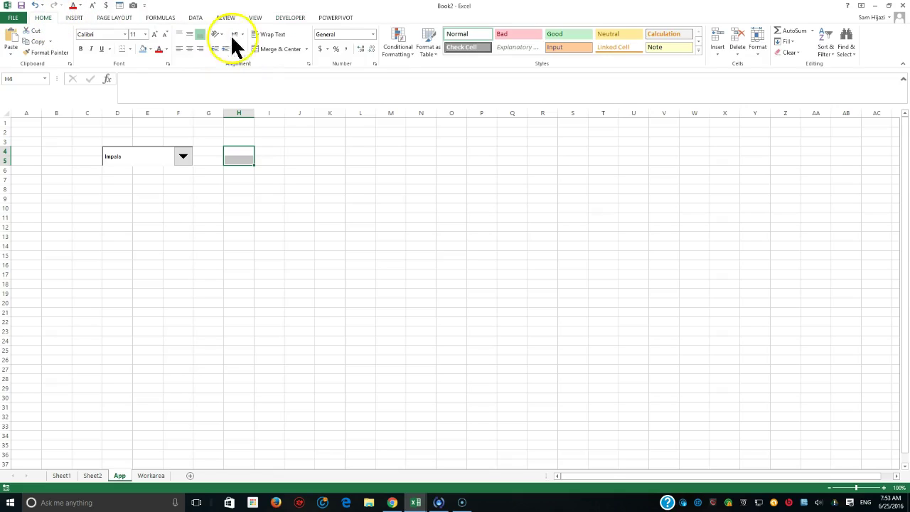
click(266, 49)
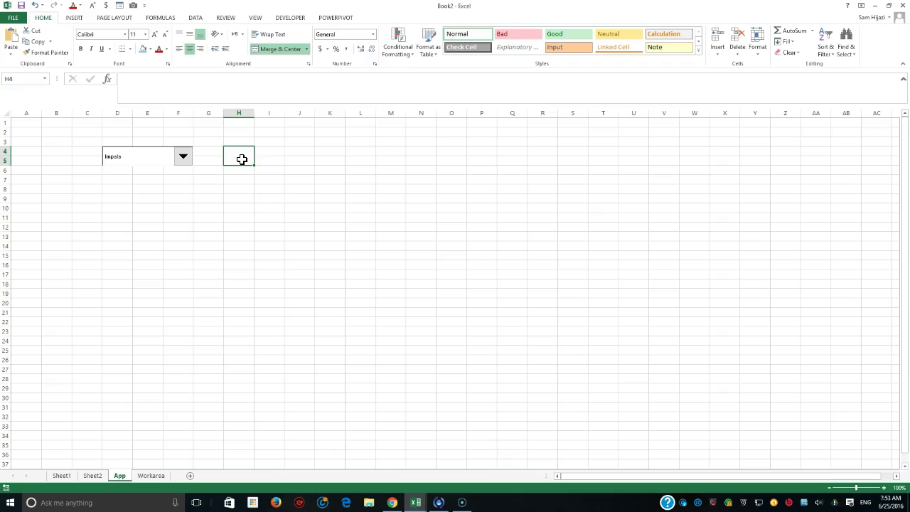
- Enter the formula =CHOOSE(Workarea!A2,Workarea!J4,Workarea!J5,Workarea!J6) in the App sheet's merged cell H4
text(=choose()
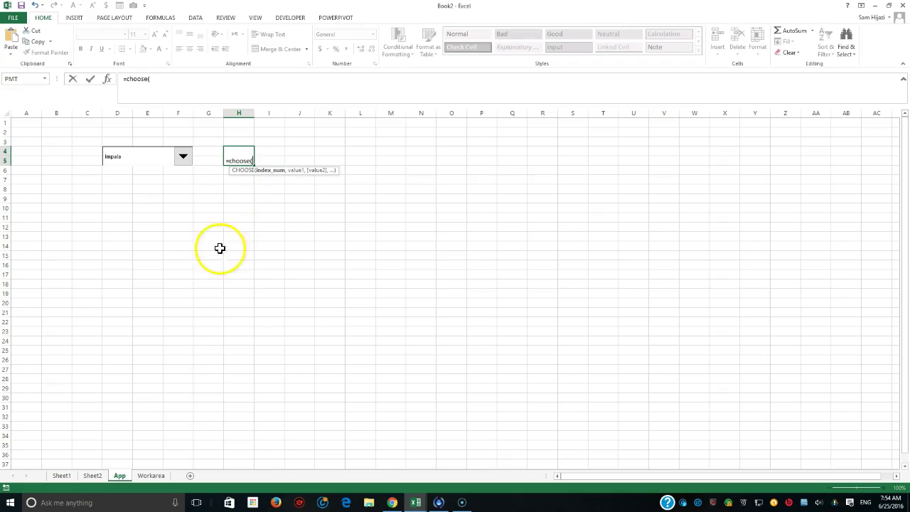
click(151, 475)
click(61, 154)
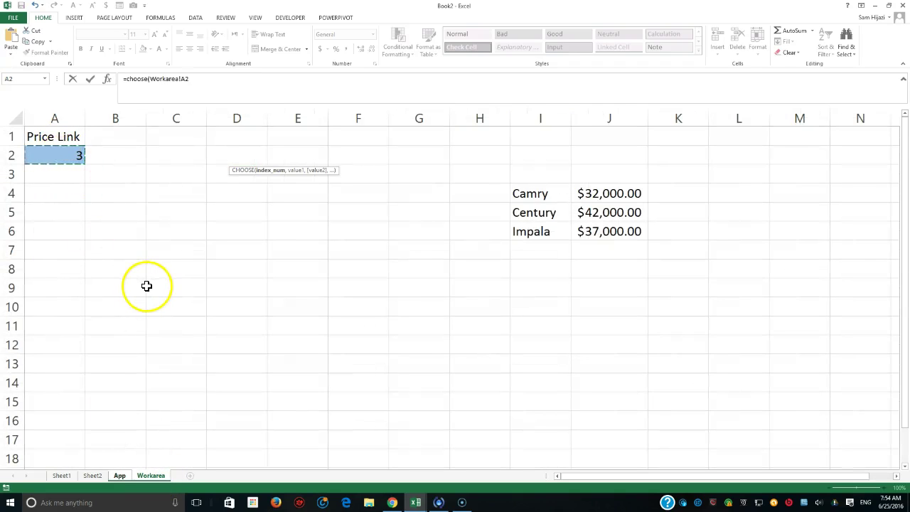
click(196, 78)
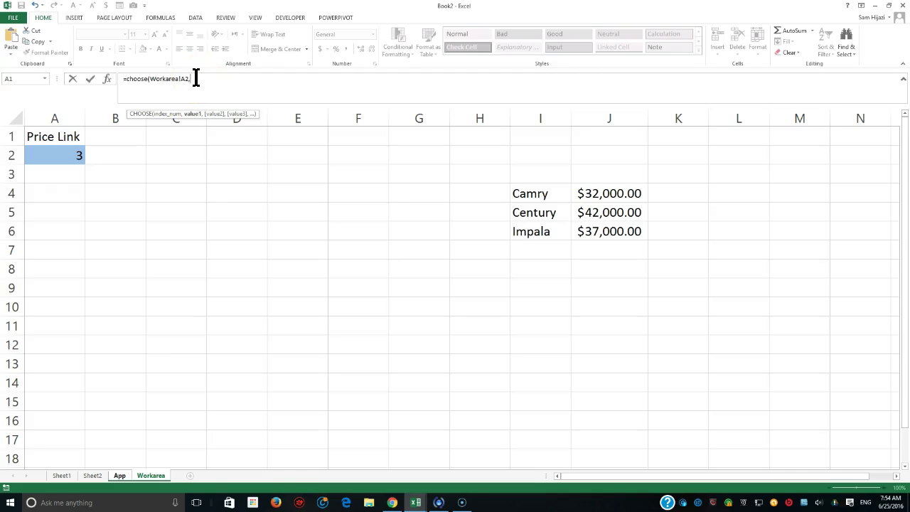
text(,)
click(590, 193)
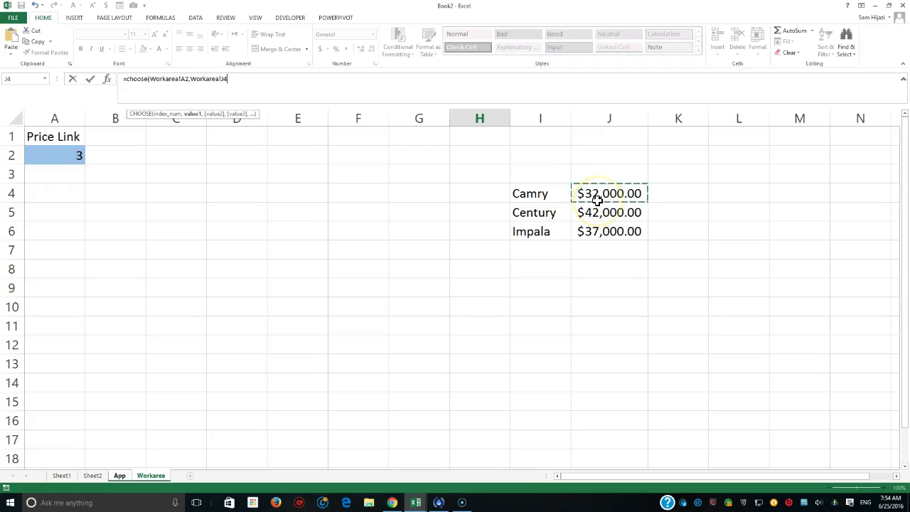
text(,)
click(629, 216)
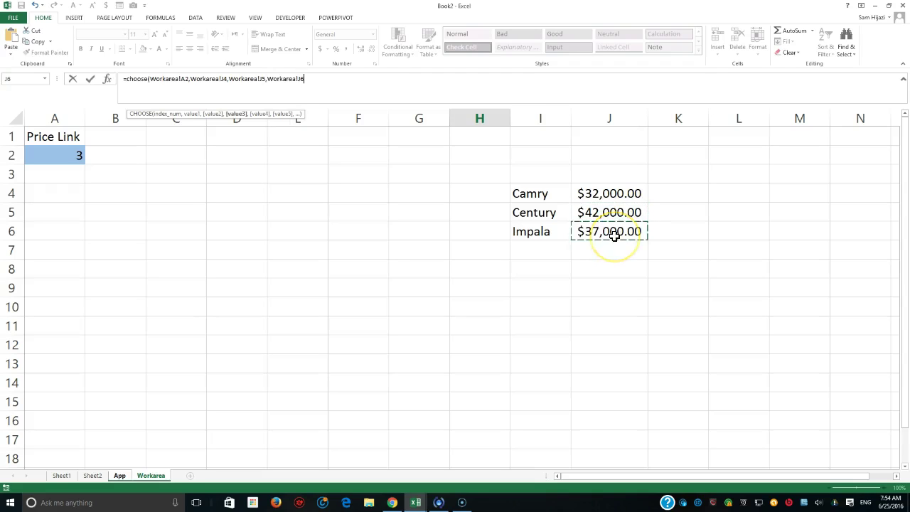
key(Return)
- Center the price in merged cell H4 vertically and apply the dollar Accounting number format
click(237, 157)
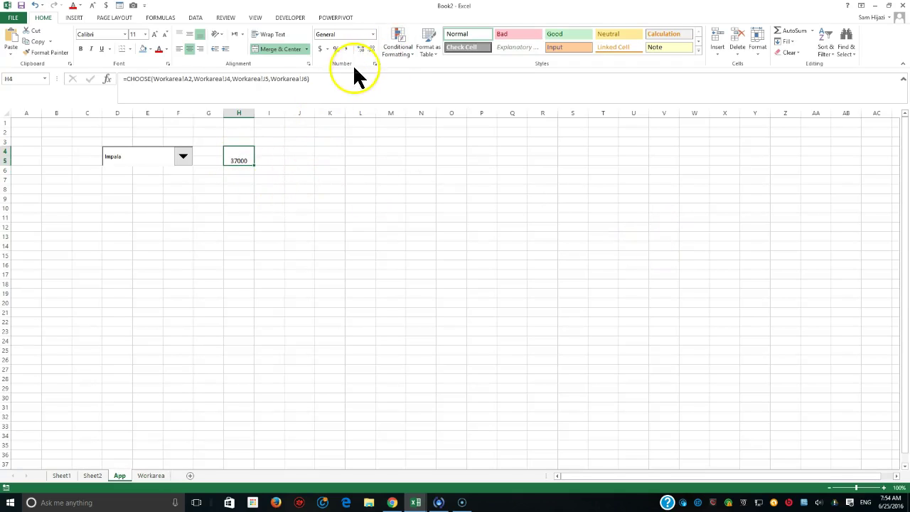
click(307, 64)
click(279, 187)
click(269, 205)
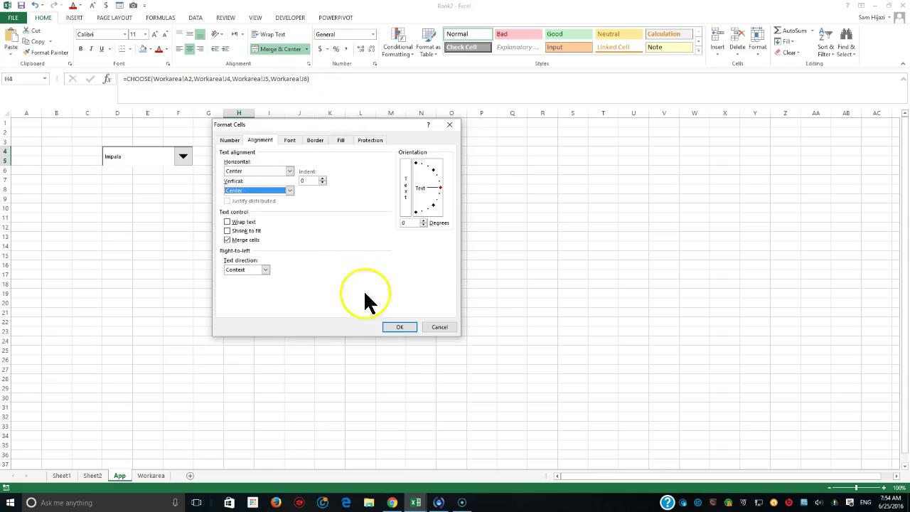
click(389, 329)
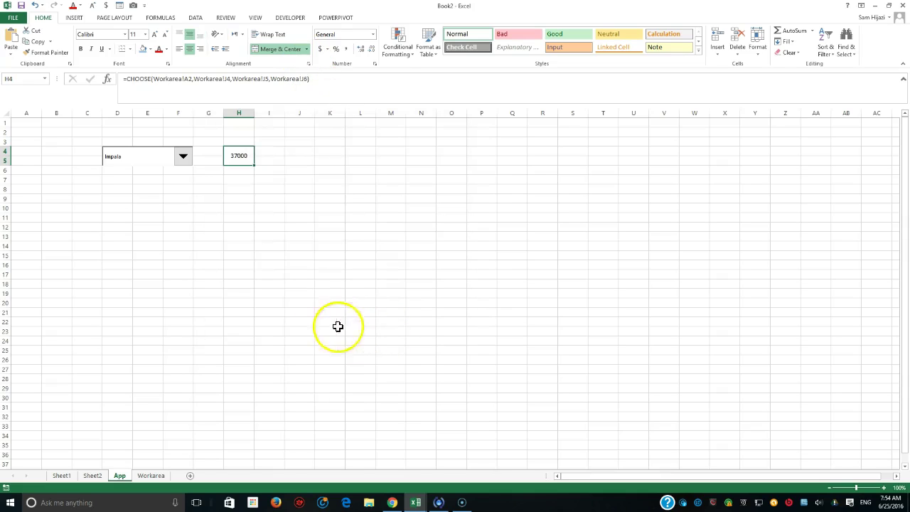
click(320, 47)
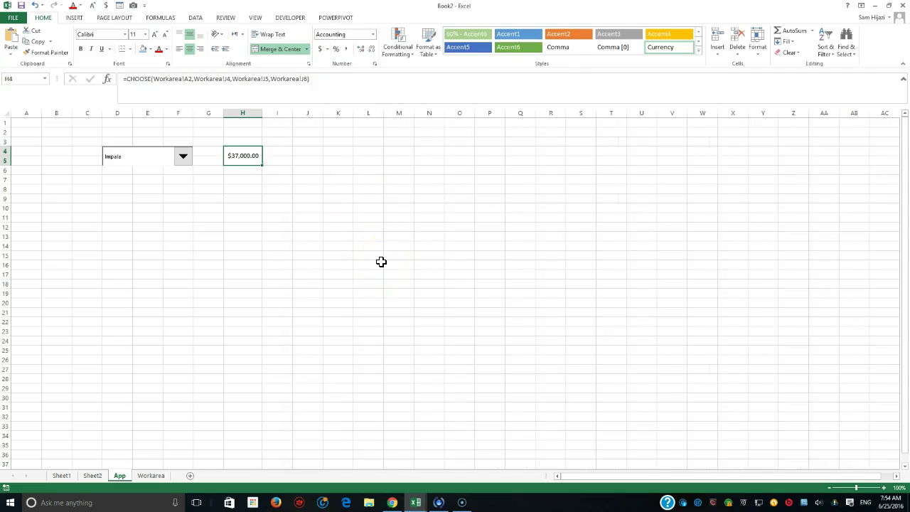
- Switch the combo box to Century and back to Camry, checking the price in H4 each time
click(183, 156)
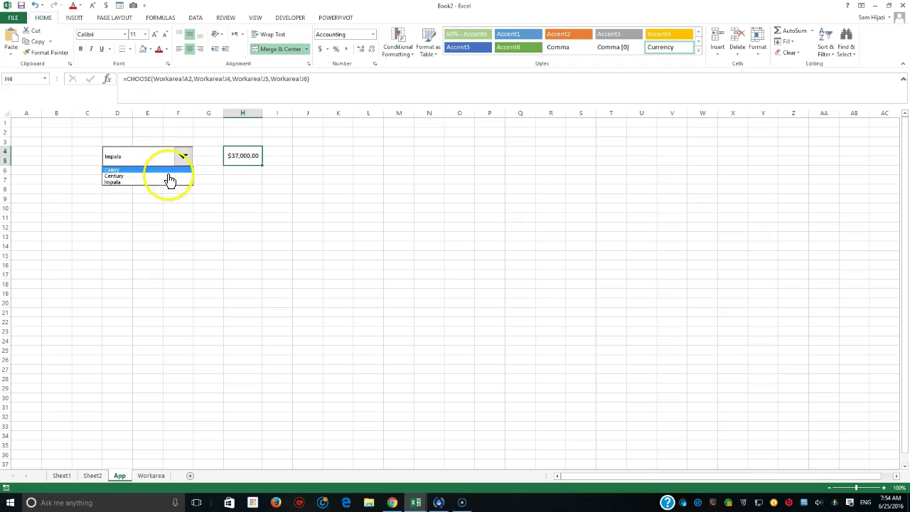
click(169, 176)
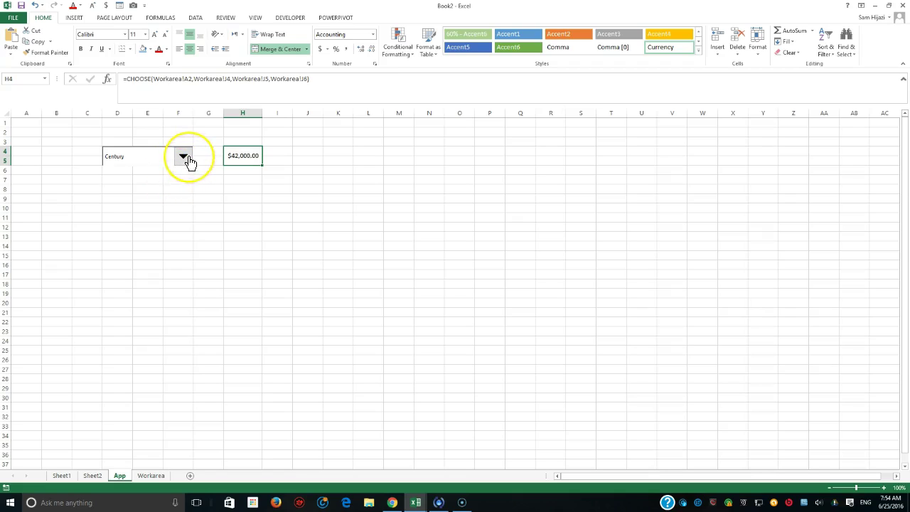
click(185, 163)
click(163, 170)
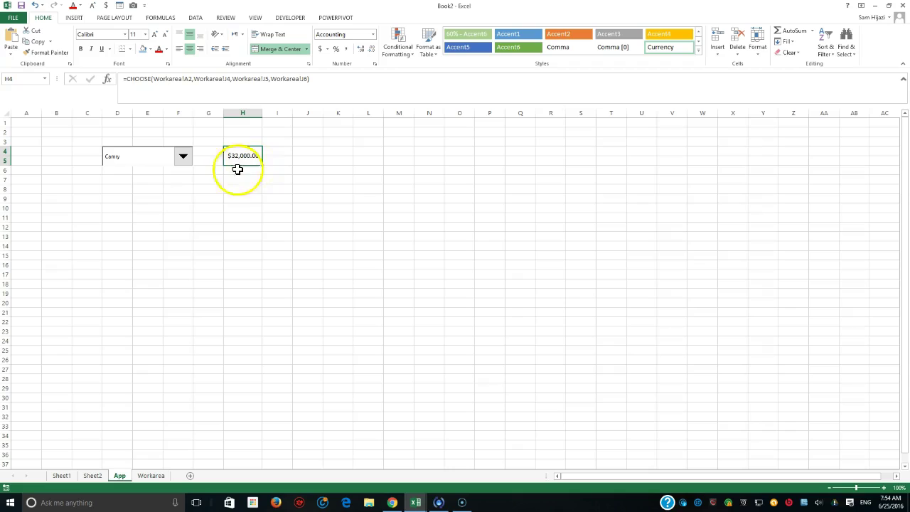
- Draw a group box form control below the combo box, covering about D8:F12
drag(108, 189, 179, 217)
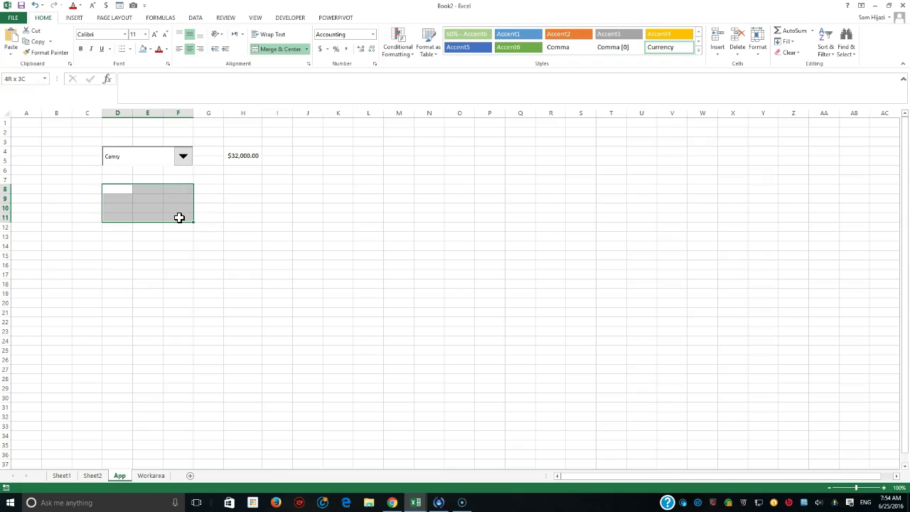
drag(179, 217, 186, 214)
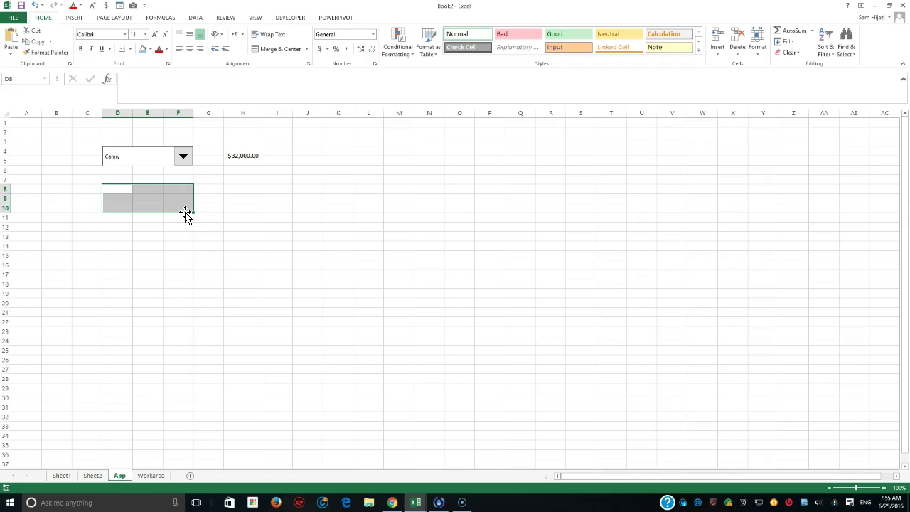
click(293, 20)
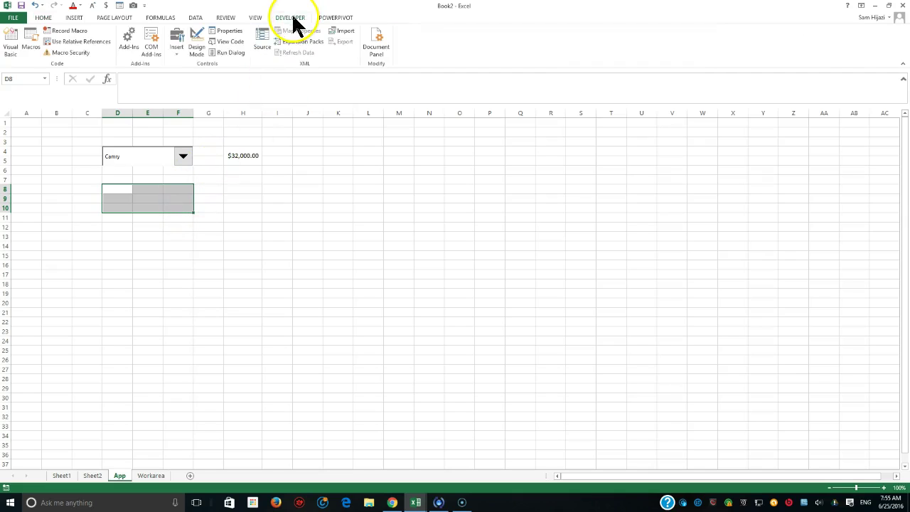
click(176, 50)
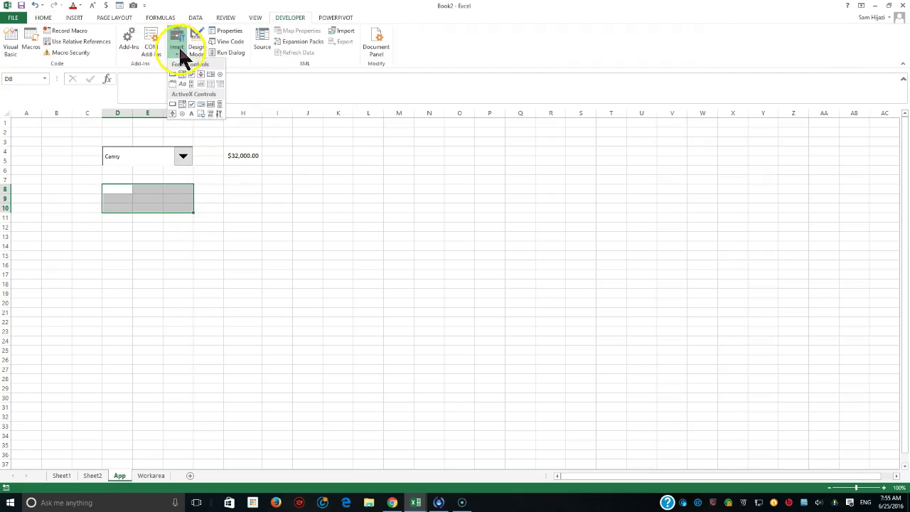
click(173, 83)
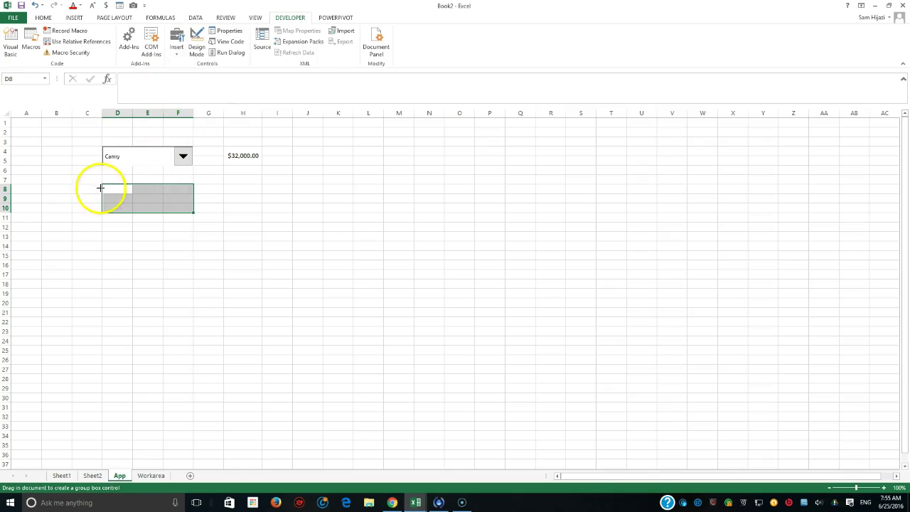
drag(104, 185, 195, 225)
drag(105, 184, 103, 187)
drag(193, 230, 192, 229)
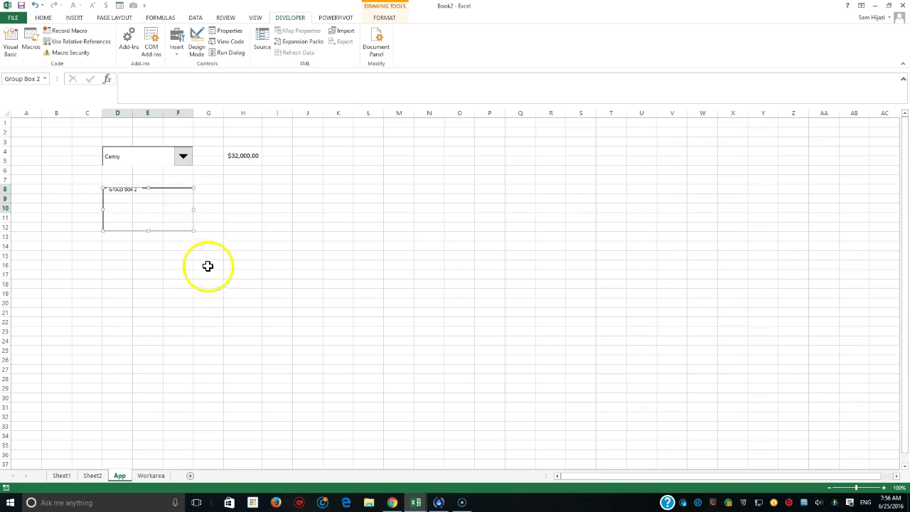
- Replace the group box's caption with Transmission
click(152, 202)
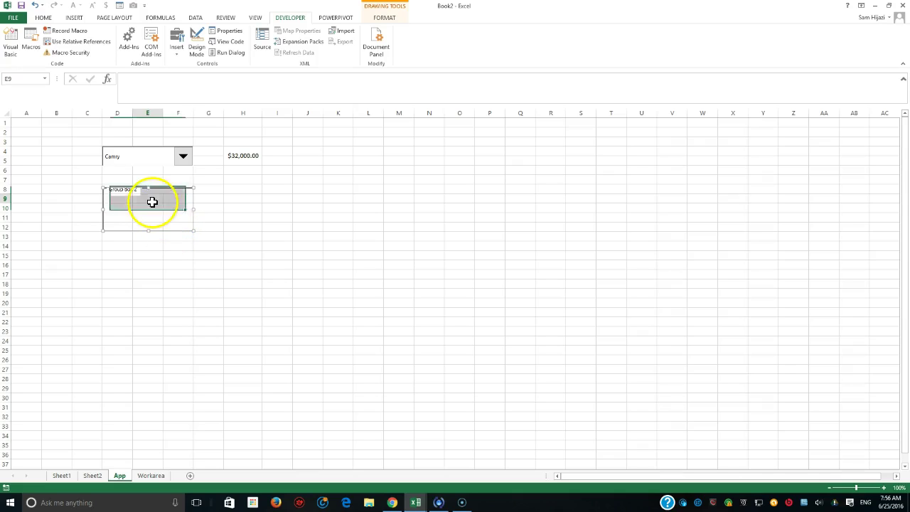
click(116, 189)
right_click(116, 187)
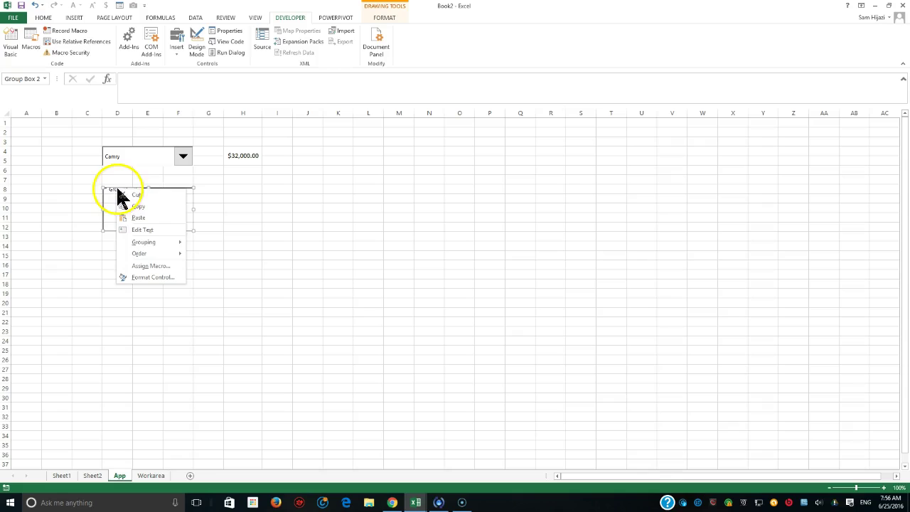
click(147, 229)
key(BackSpace)
key(Delete)
key(Delete)
key(Delete)
key(Delete)
key(Delete)
key(Delete)
key(Delete)
key(Delete)
key(Delete)
key(Delete)
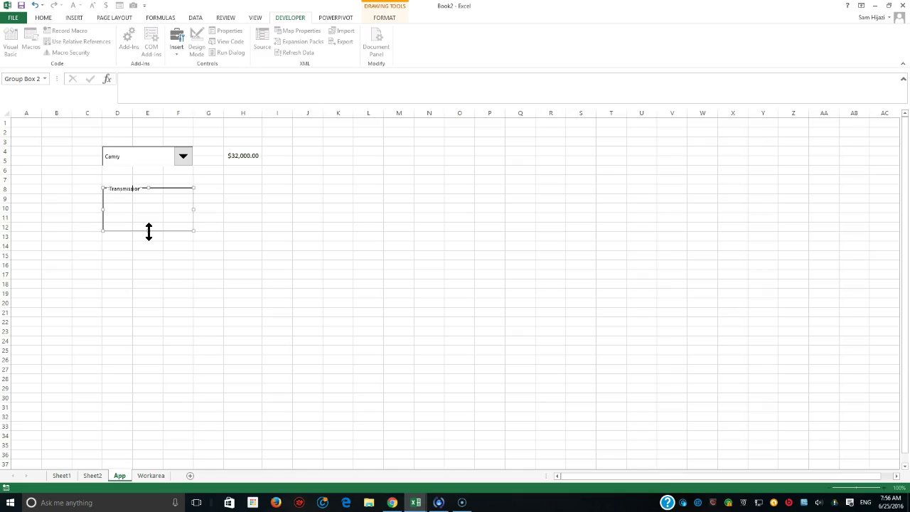
click(156, 302)
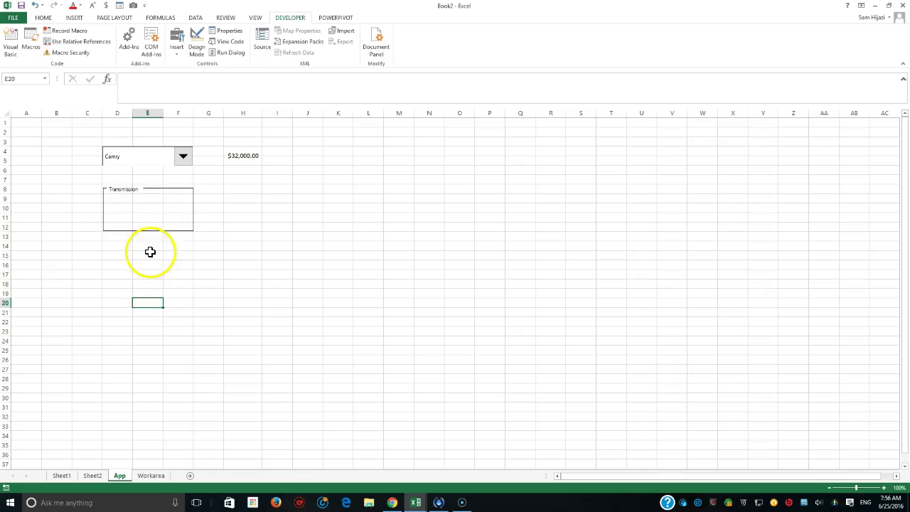
- Place two option button form controls side by side inside the Transmission group box
click(137, 206)
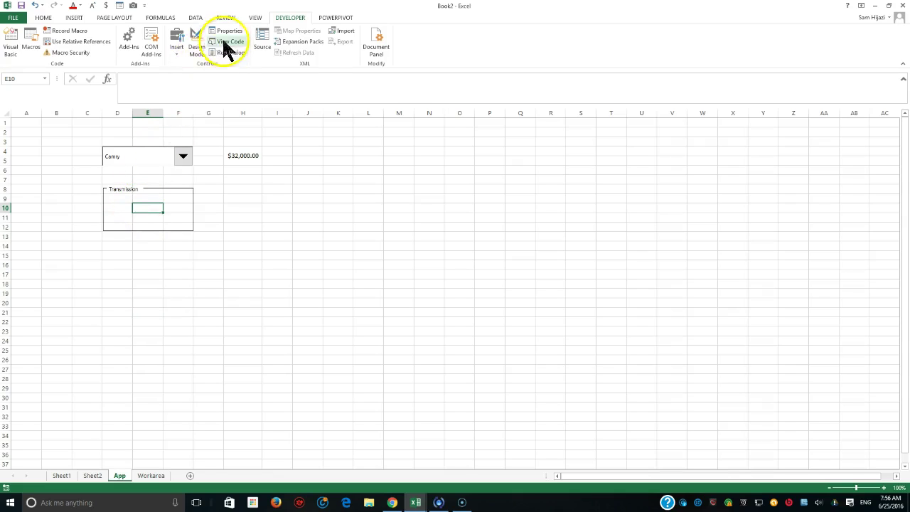
click(175, 49)
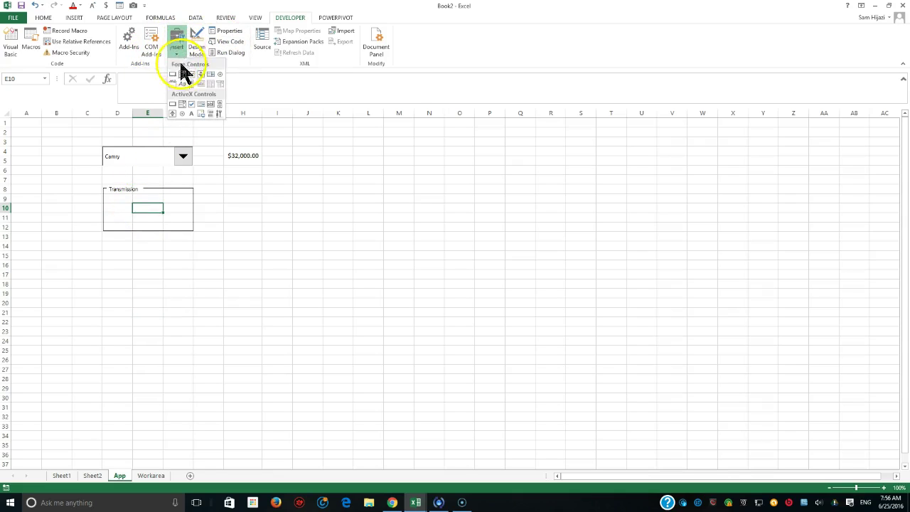
click(219, 76)
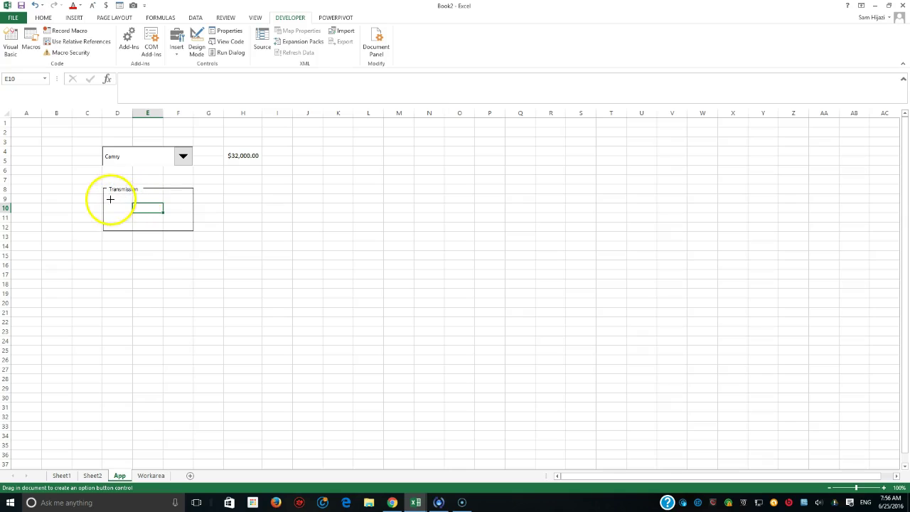
drag(109, 200, 144, 215)
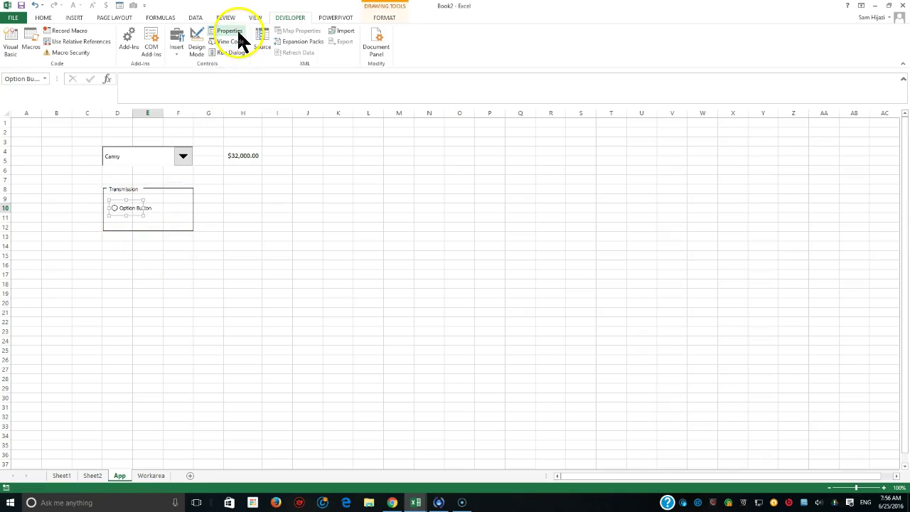
click(175, 47)
click(220, 74)
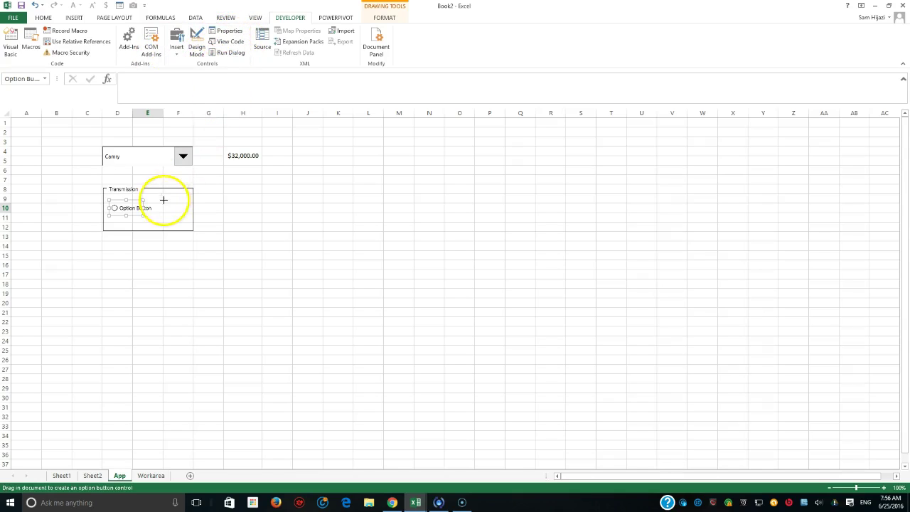
drag(155, 200, 191, 215)
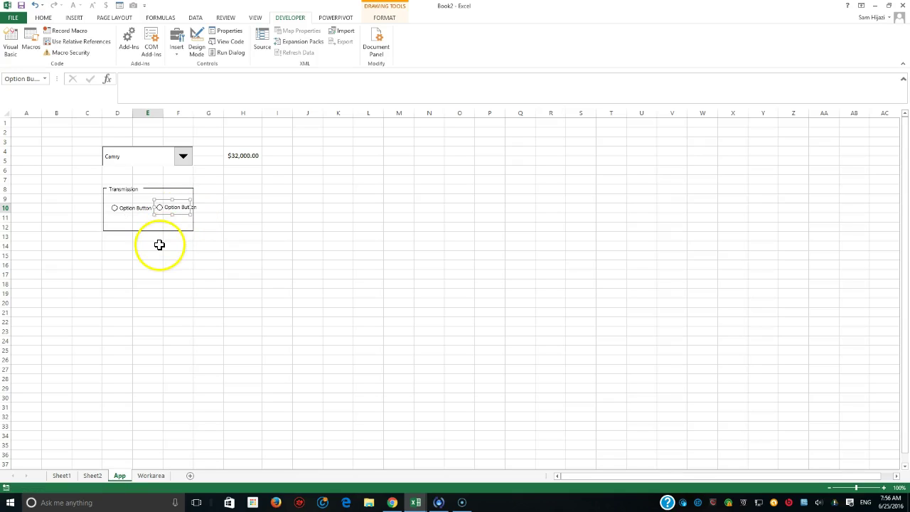
- Test the two option buttons by selecting each alternately, finishing with the first one selected
click(257, 256)
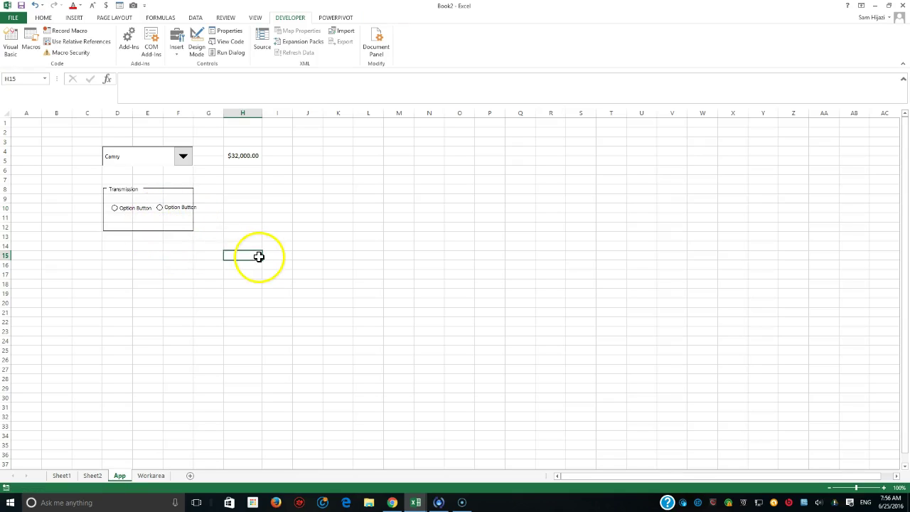
click(113, 210)
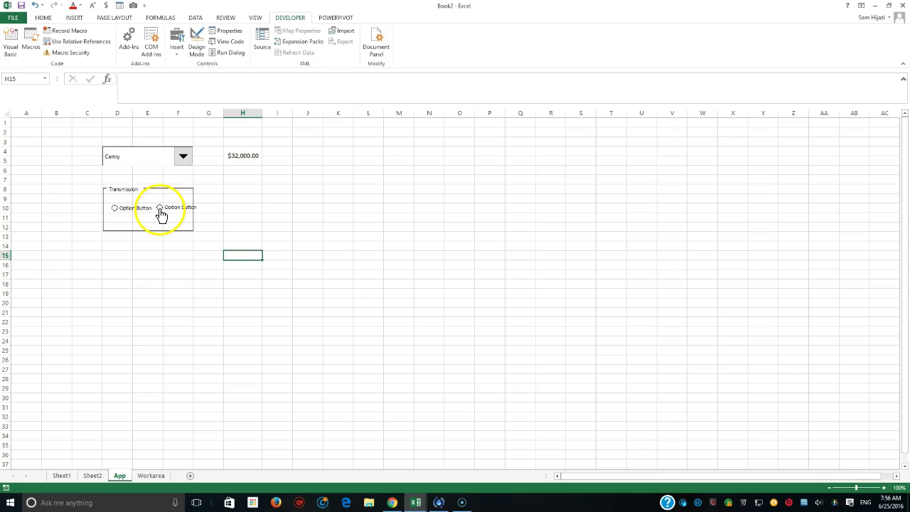
click(114, 208)
click(159, 209)
click(114, 209)
click(159, 208)
click(114, 208)
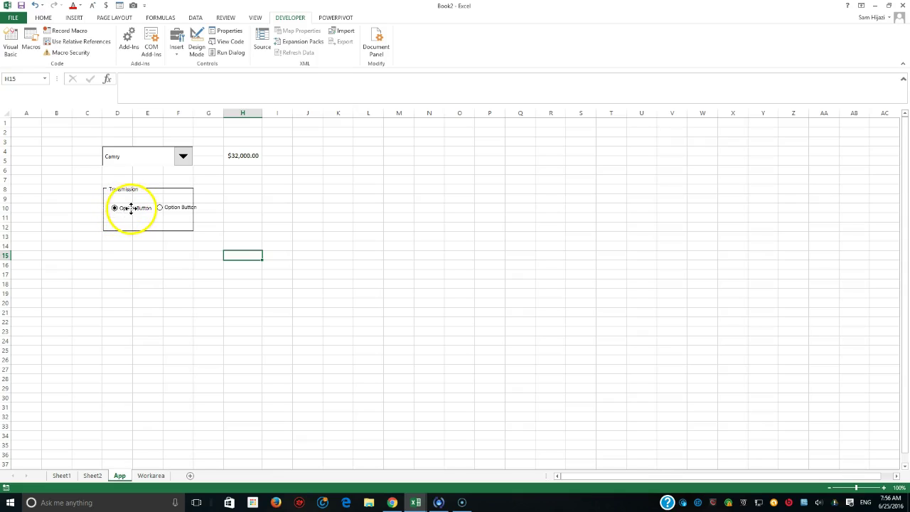
- Replace the first option button's caption with Stand
right_click(131, 207)
click(148, 253)
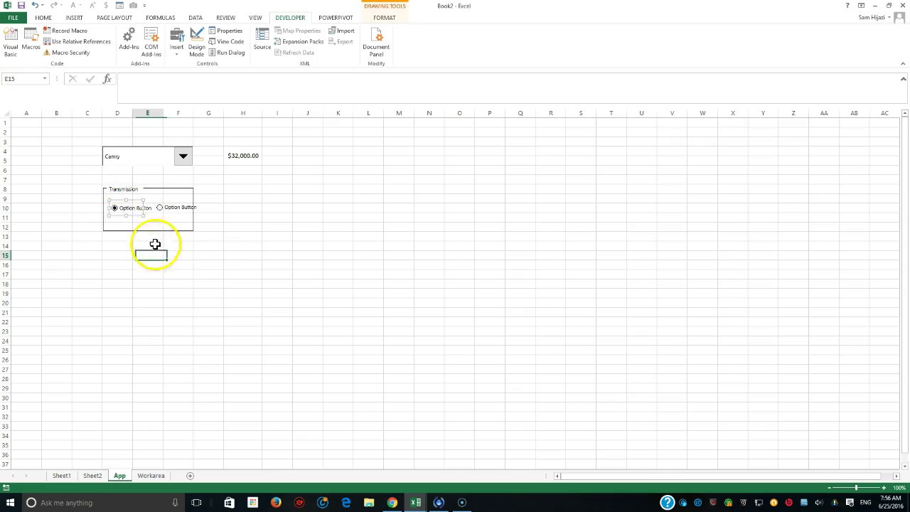
right_click(127, 210)
right_click(136, 215)
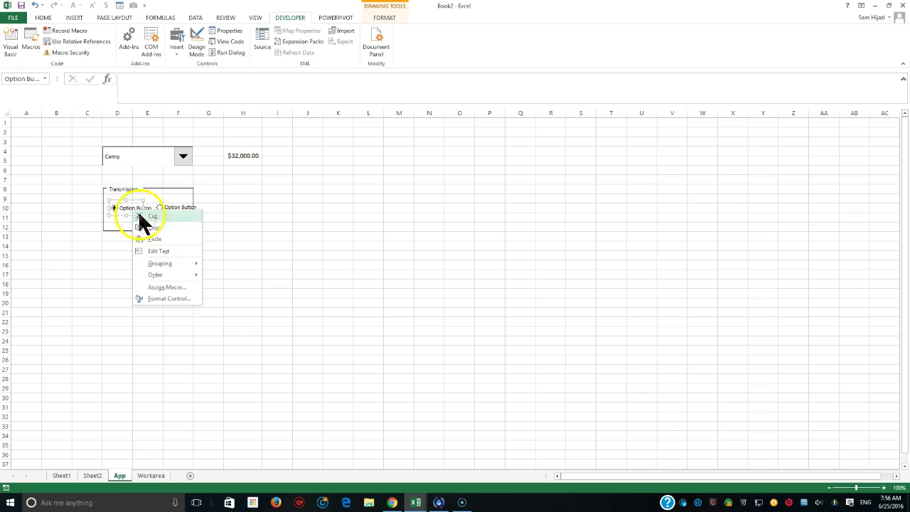
click(160, 252)
key(Delete)
key(Delete)
key(Delete)
key(Delete)
key(Delete)
key(Delete)
key(Delete)
key(Delete)
key(Delete)
text(Stand)
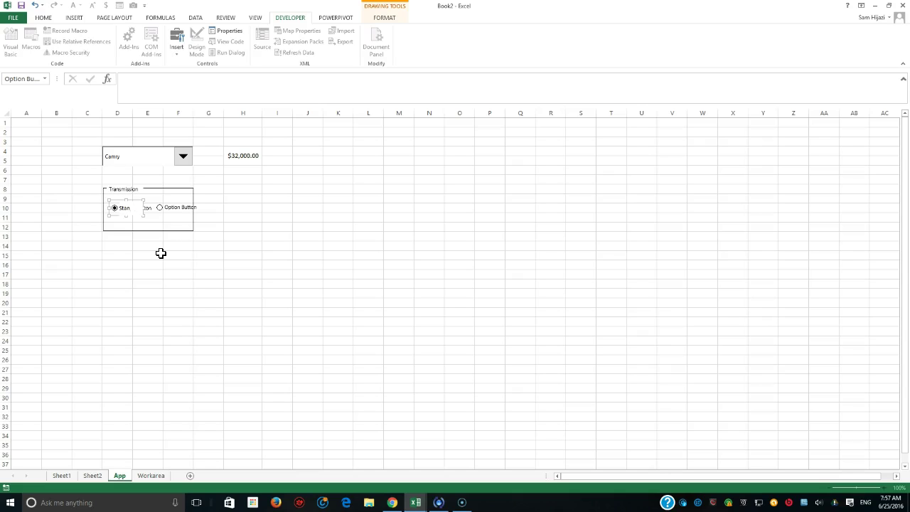
- Replace the second option button's caption with Auto
click(176, 207)
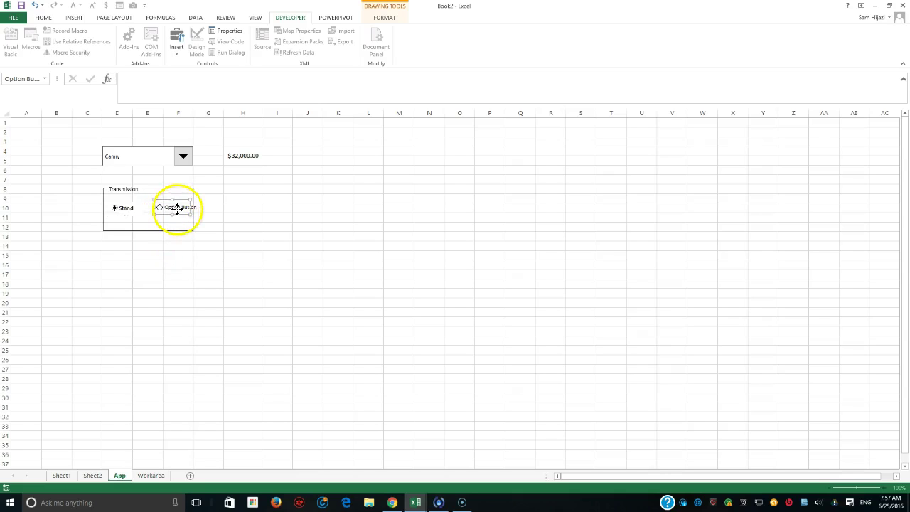
right_click(177, 209)
click(206, 249)
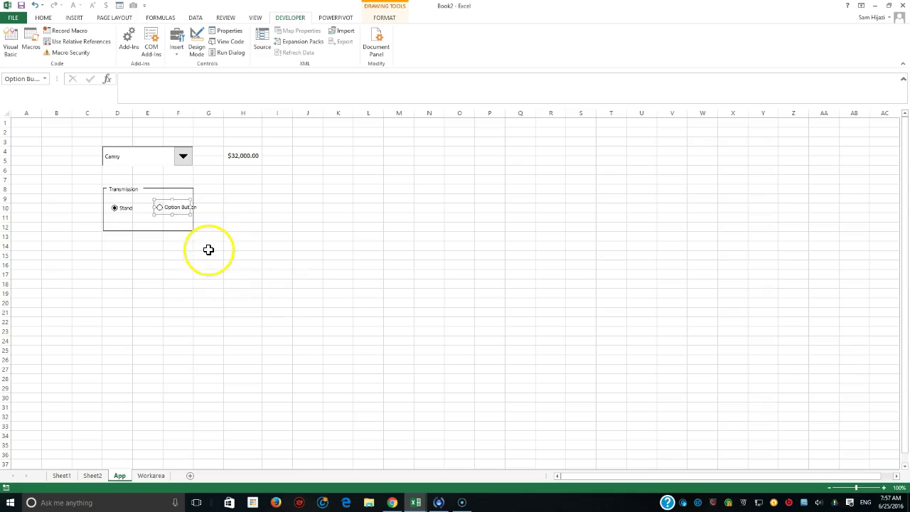
key(BackSpace)
key(BackSpace)
key(BackSpace)
key(BackSpace)
key(BackSpace)
key(BackSpace)
key(BackSpace)
key(BackSpace)
key(BackSpace)
key(BackSpace)
key(BackSpace)
key(BackSpace)
key(BackSpace)
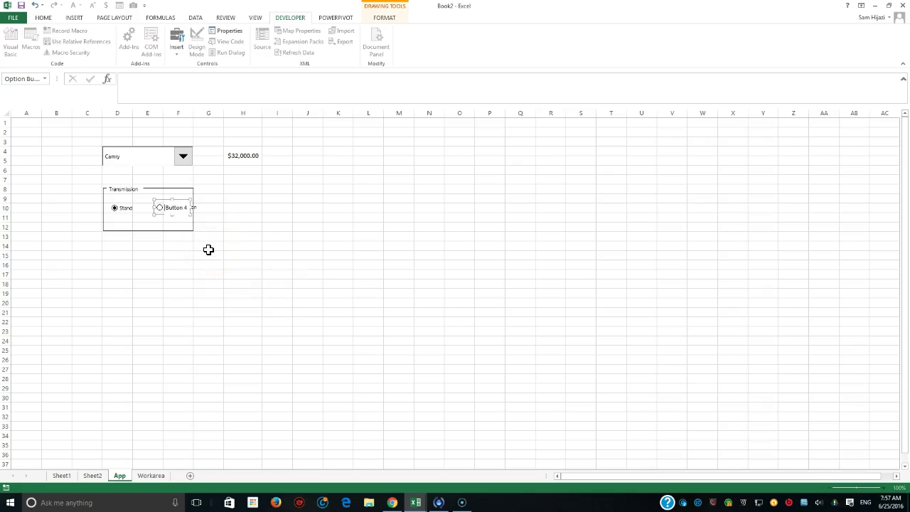
text(Auto)
click(208, 250)
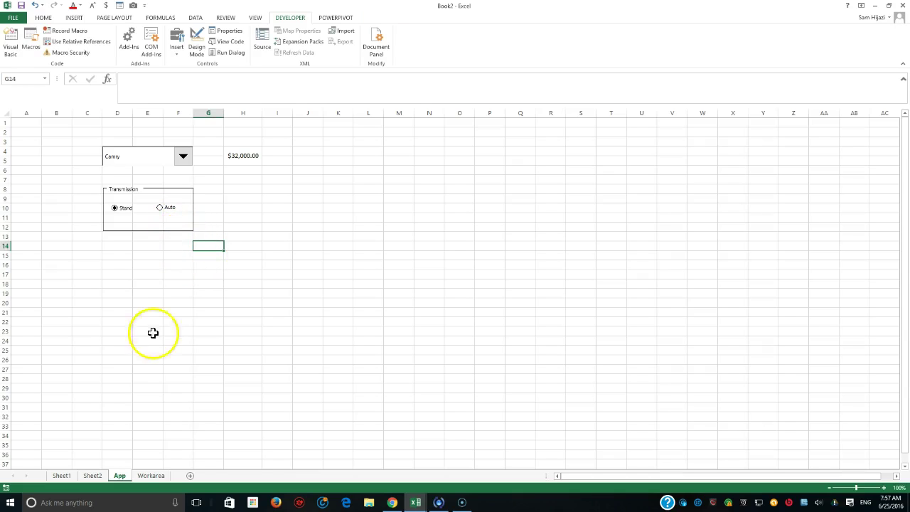
- Enter the heading Transmission in cell C1 of the Workarea sheet
click(158, 477)
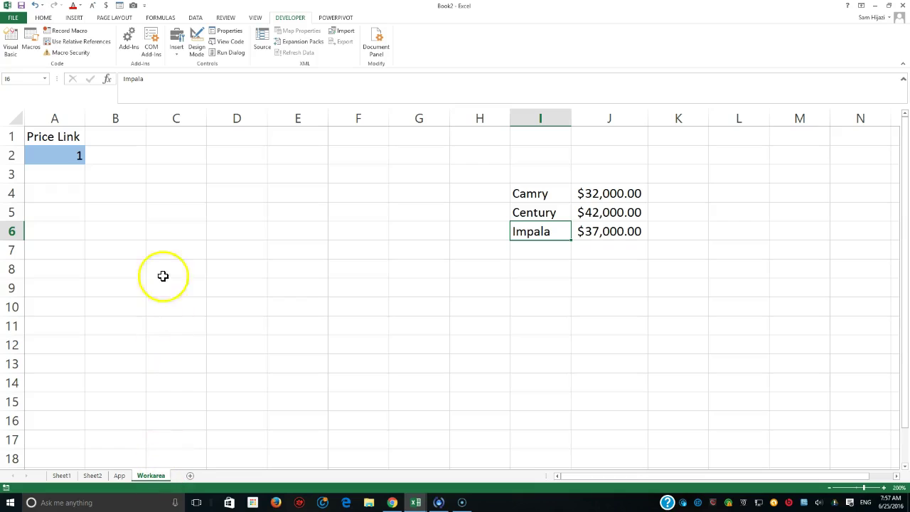
click(191, 140)
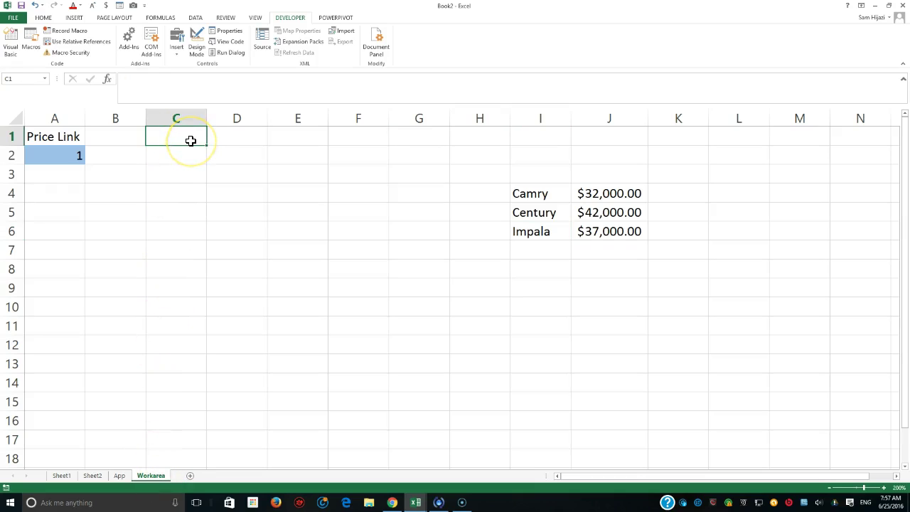
text(Tran)
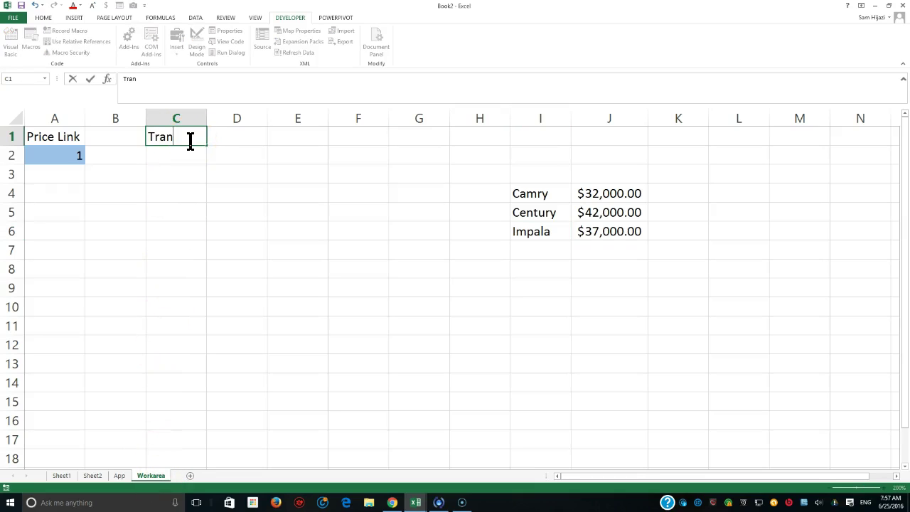
text(smission)
key(Return)
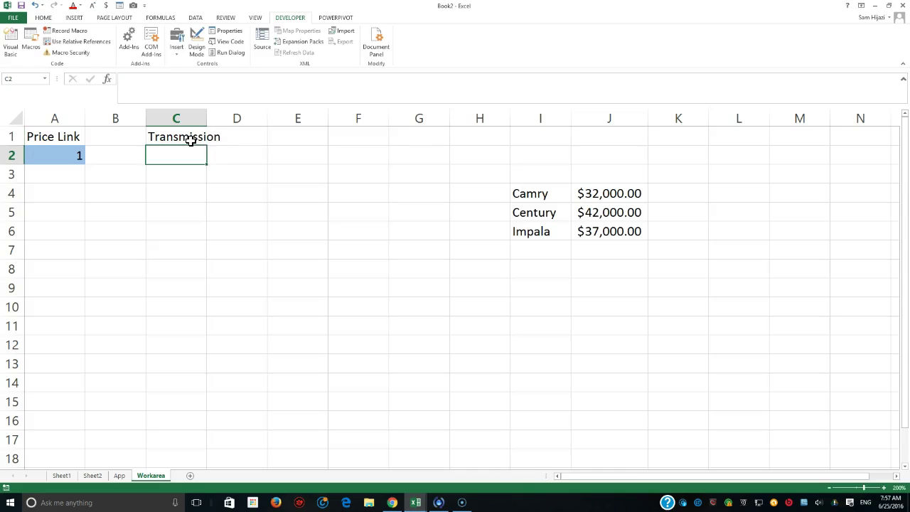
- Run the spelling check from the Transmission heading in C1, without continuing from the beginning of the sheet
click(190, 140)
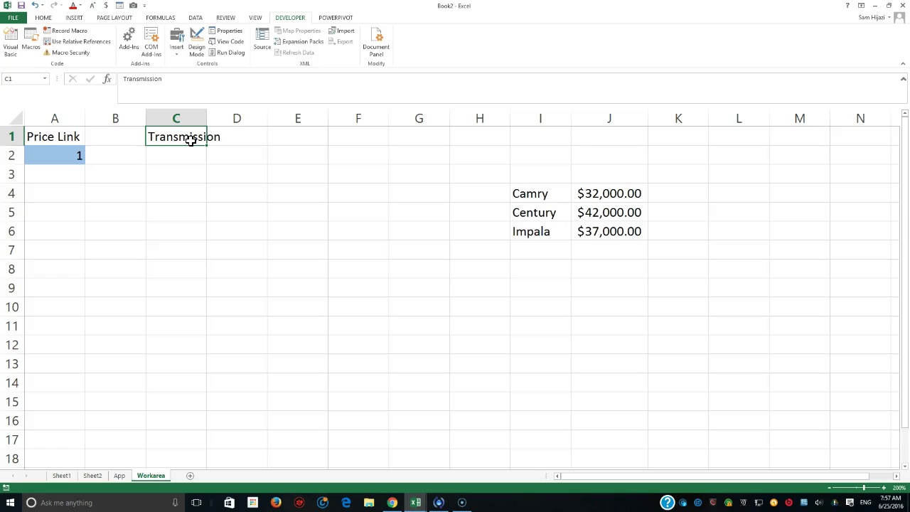
key(F7)
click(428, 276)
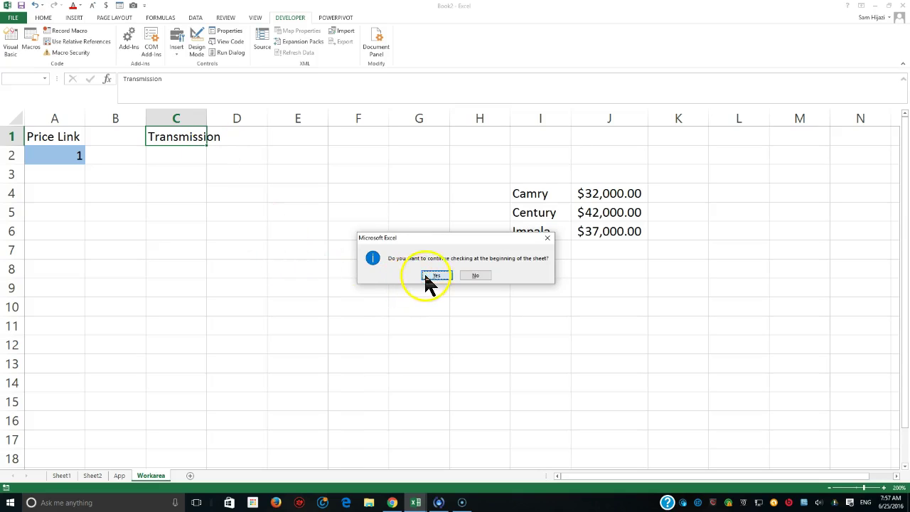
click(459, 275)
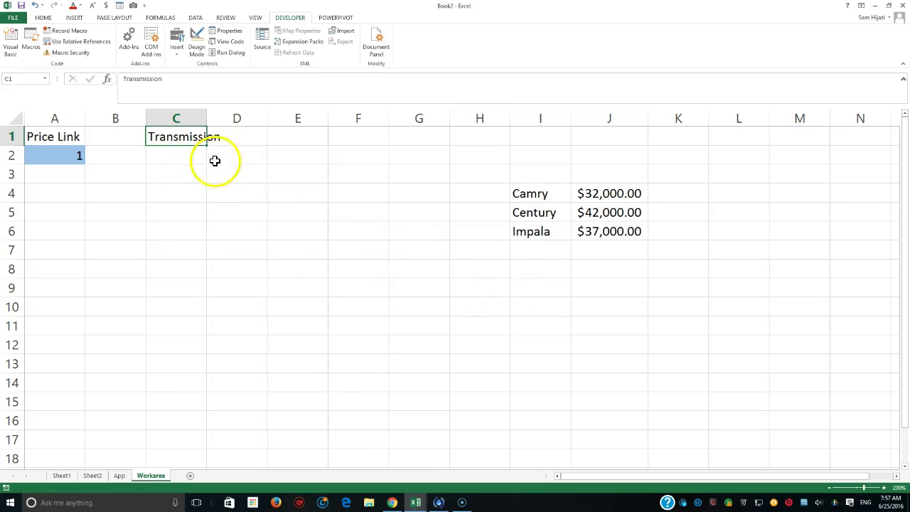
- Link the Stand option button on the App sheet to cell C2 of the Workarea sheet
click(187, 157)
click(189, 158)
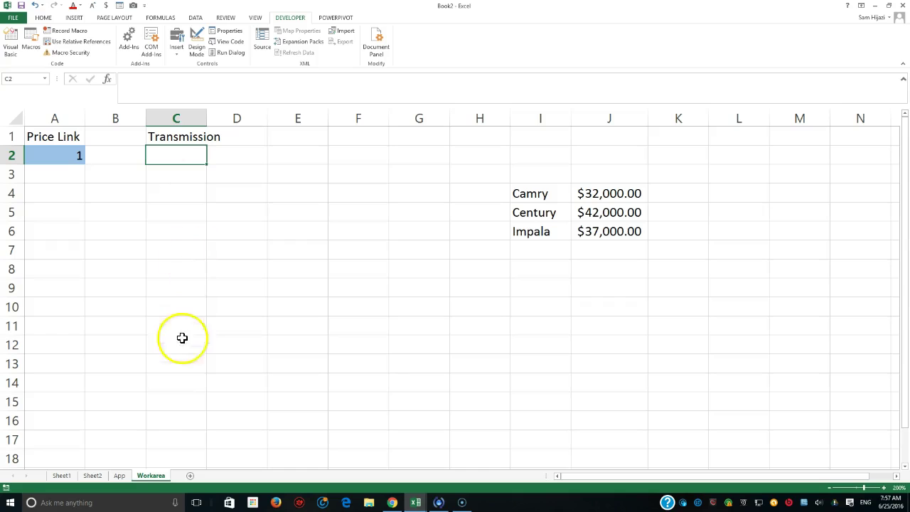
click(120, 474)
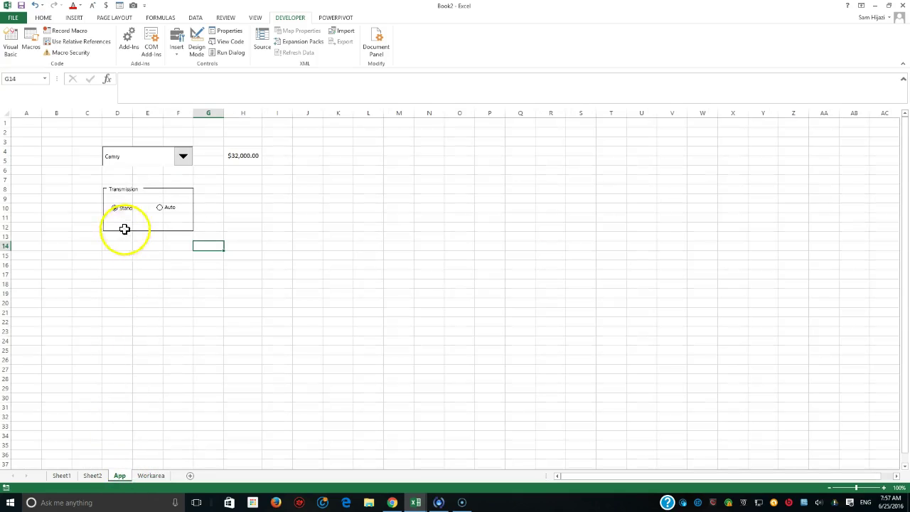
right_click(126, 207)
right_click(133, 214)
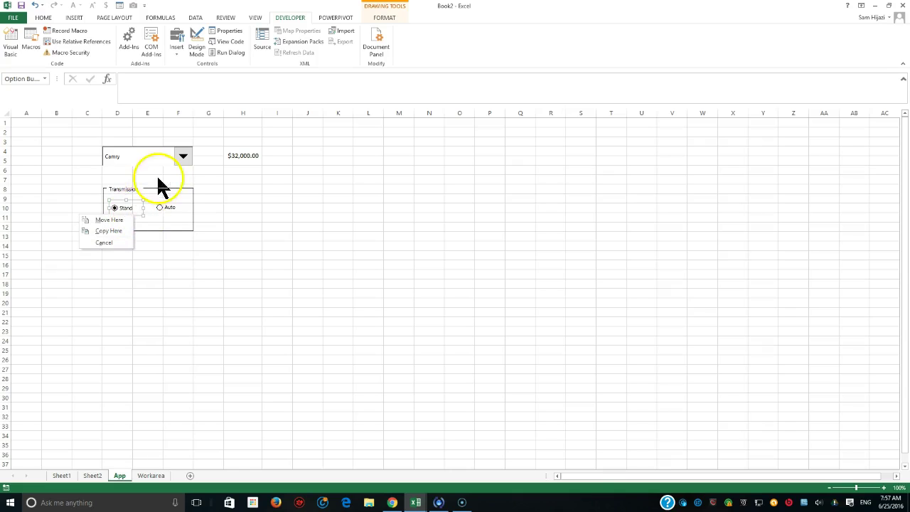
click(172, 274)
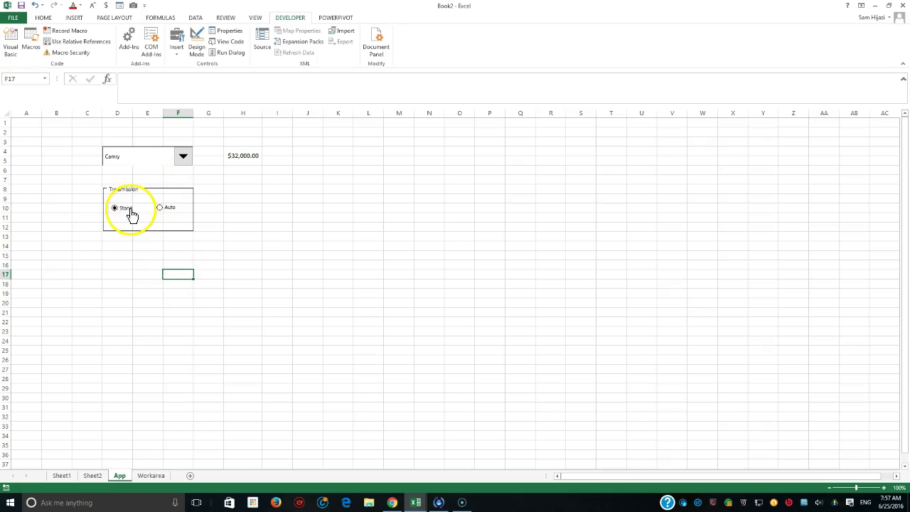
right_click(144, 208)
right_click(142, 211)
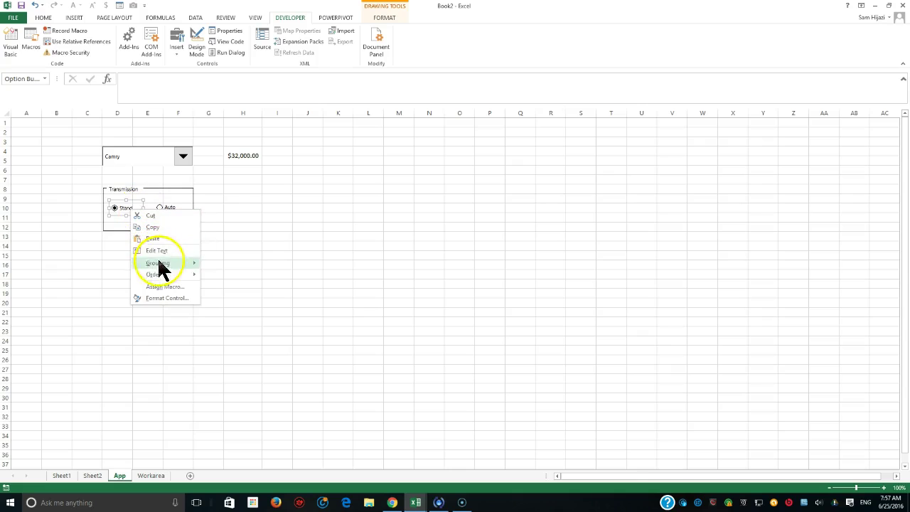
click(166, 298)
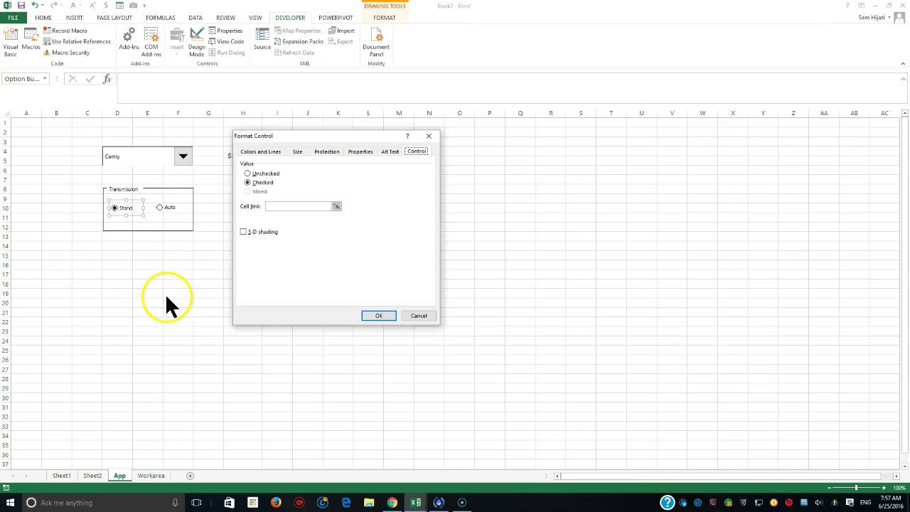
click(282, 205)
click(158, 477)
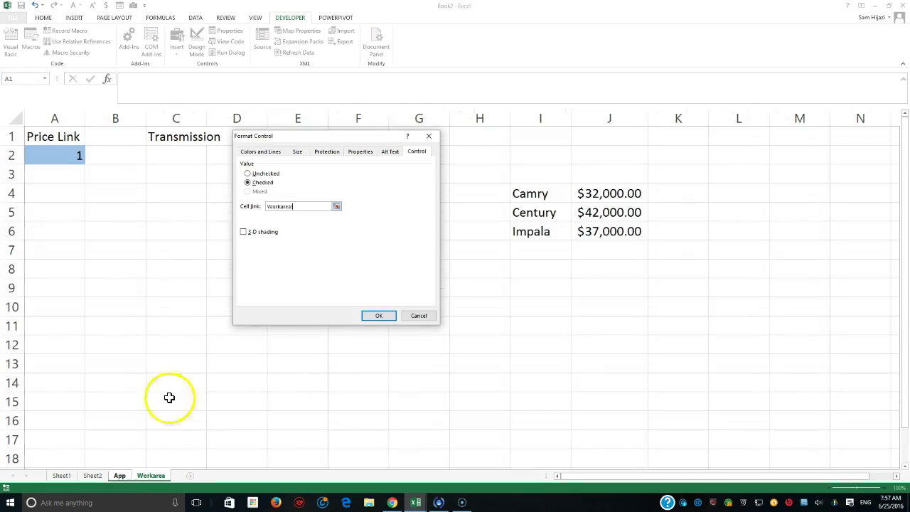
click(178, 156)
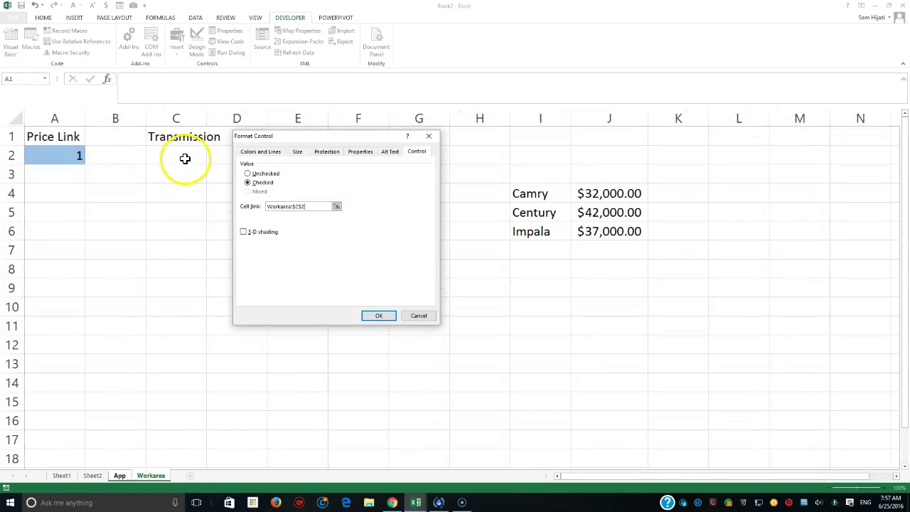
click(378, 314)
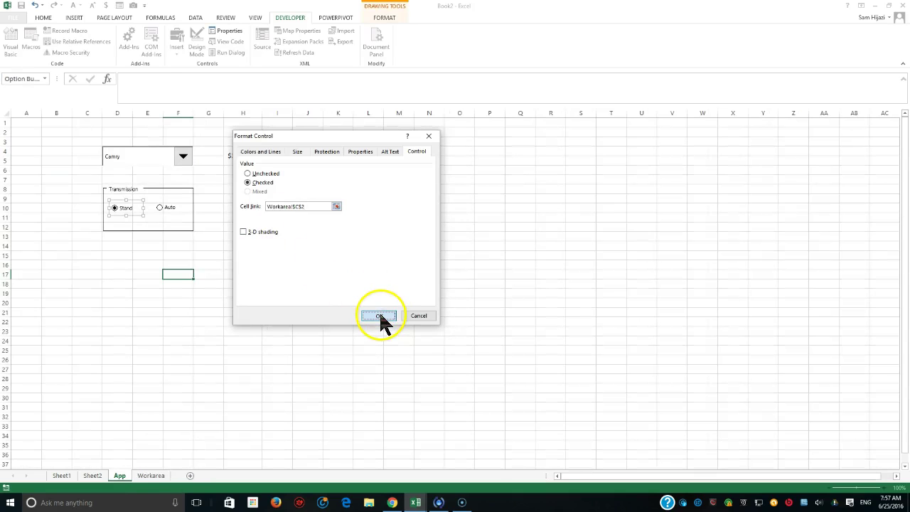
click(205, 349)
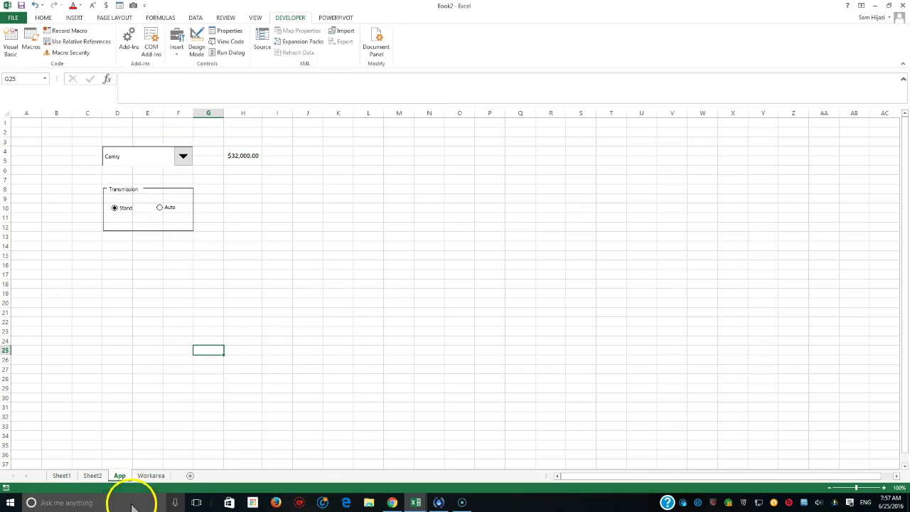
- Fill the transmission link cell C2 on the Workarea sheet with yellow and set its font colour to black
click(151, 476)
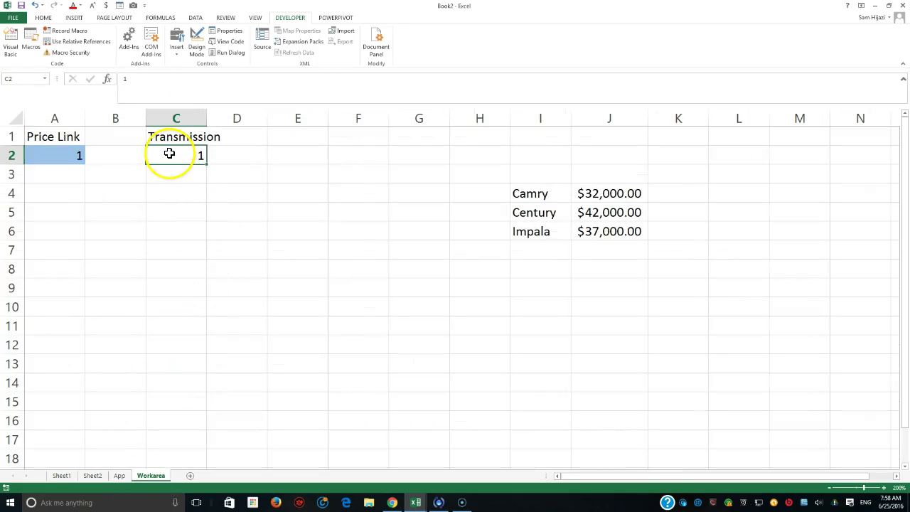
click(43, 18)
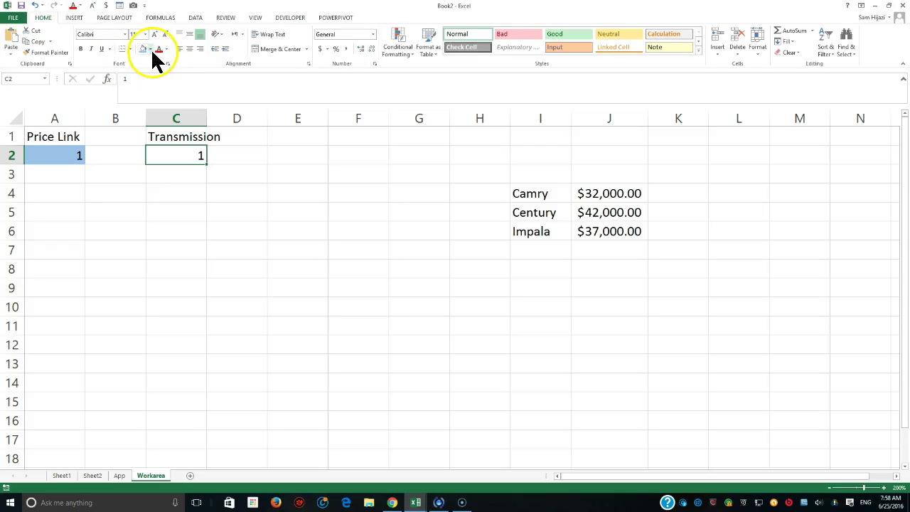
click(150, 49)
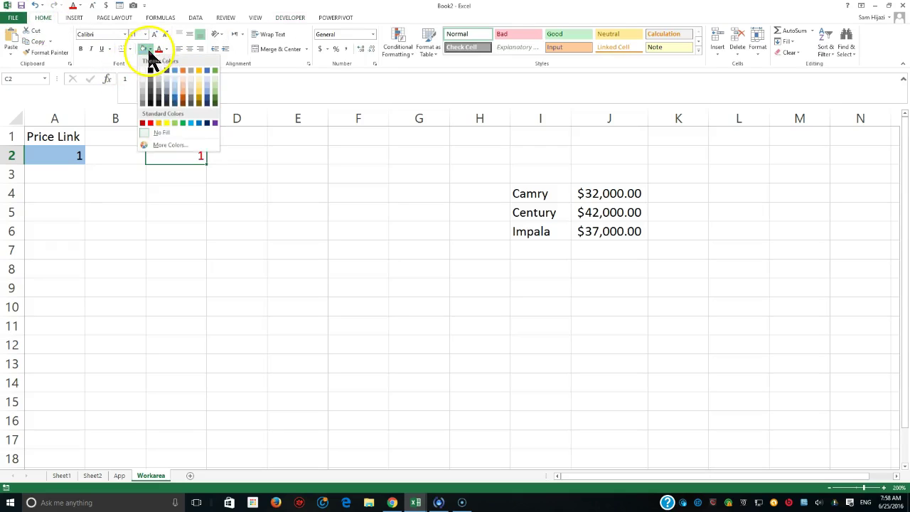
click(166, 123)
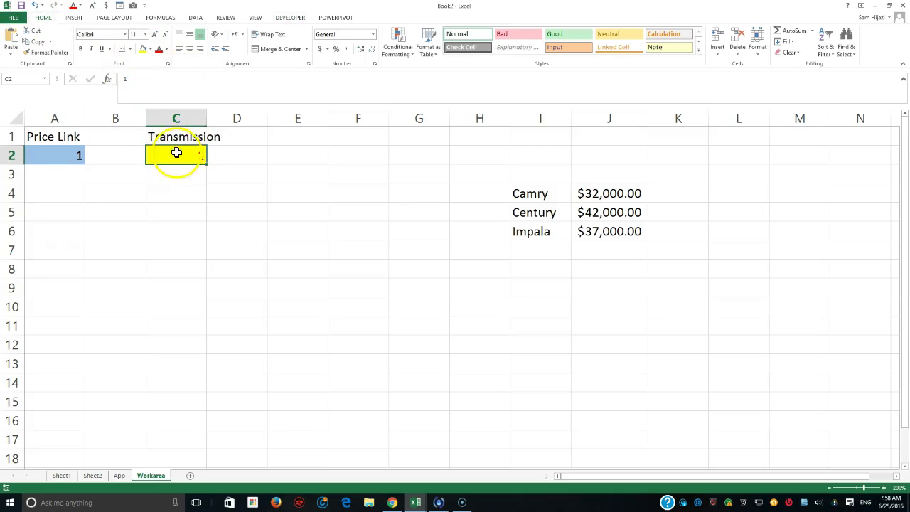
click(166, 49)
click(166, 80)
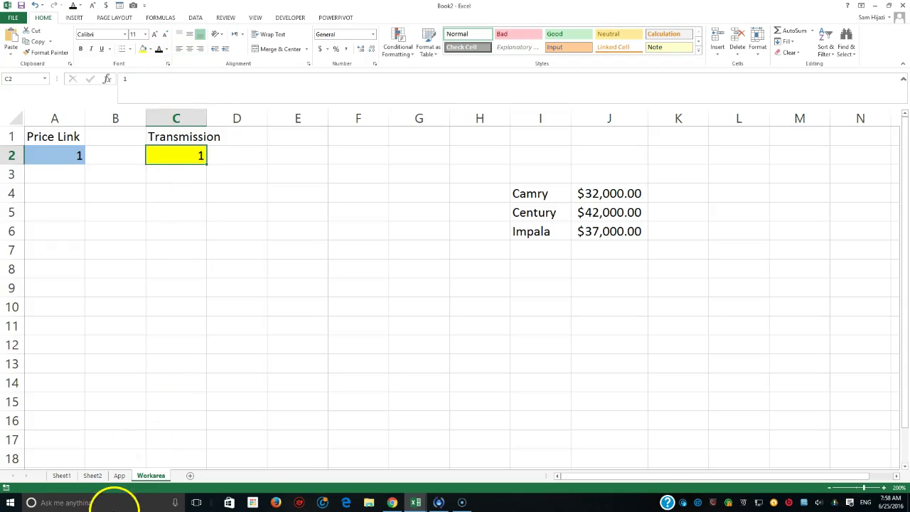
- Select Auto on the App sheet, check the linked cell C2 on Workarea, and switch back to Stand
click(120, 475)
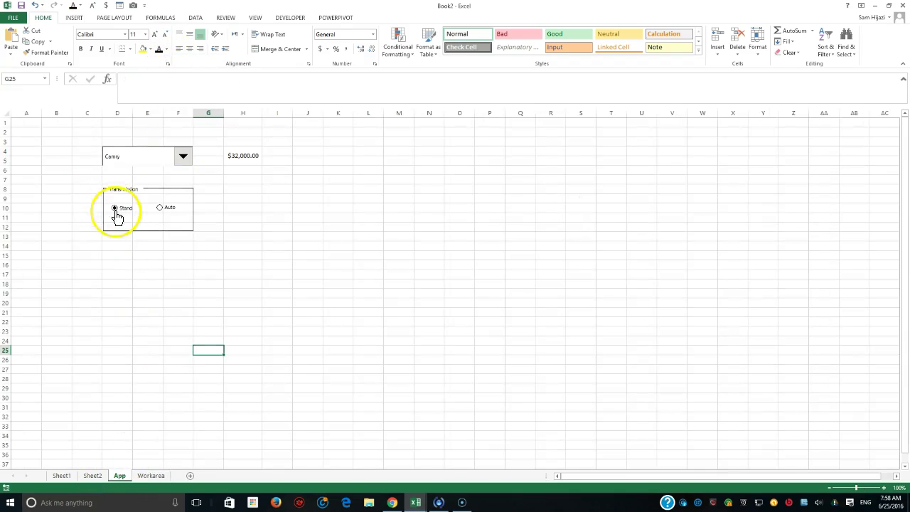
click(162, 208)
click(143, 475)
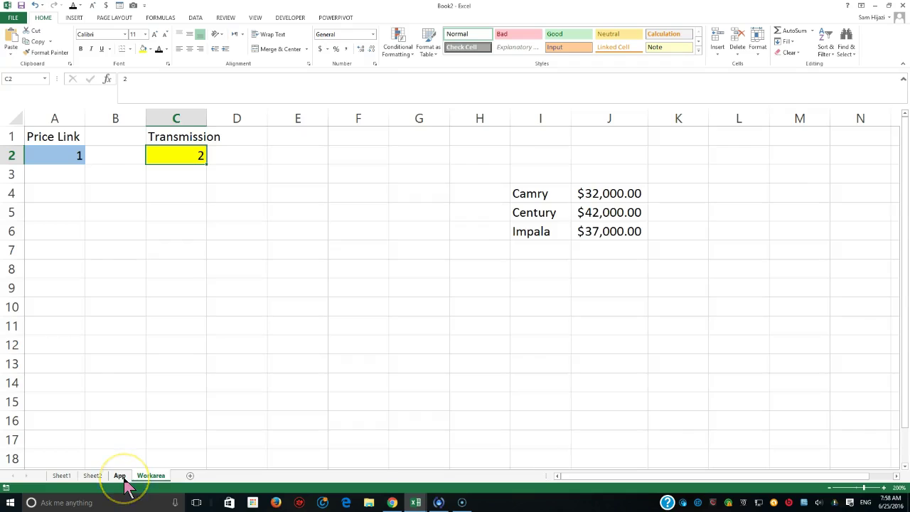
click(122, 477)
click(116, 208)
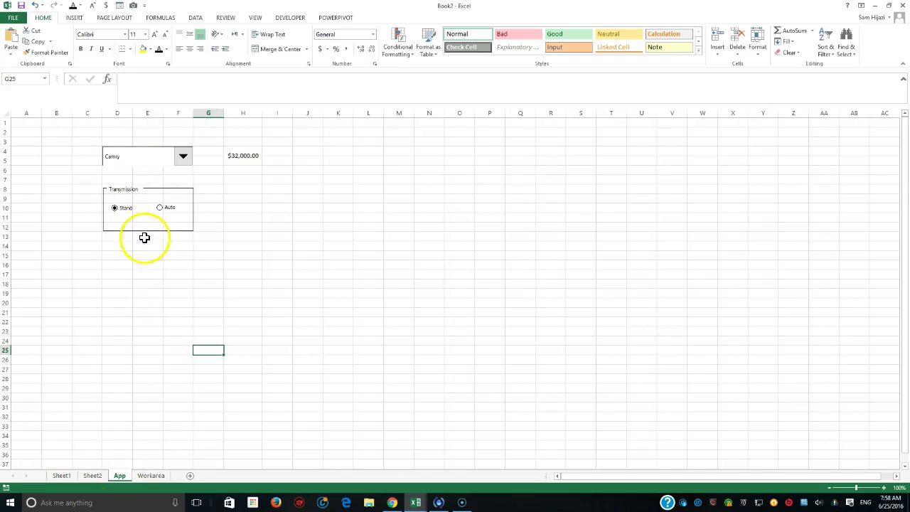
- Compare the transmission link cell C2 on the Workarea sheet with Stand and with Auto selected on the App sheet
click(147, 476)
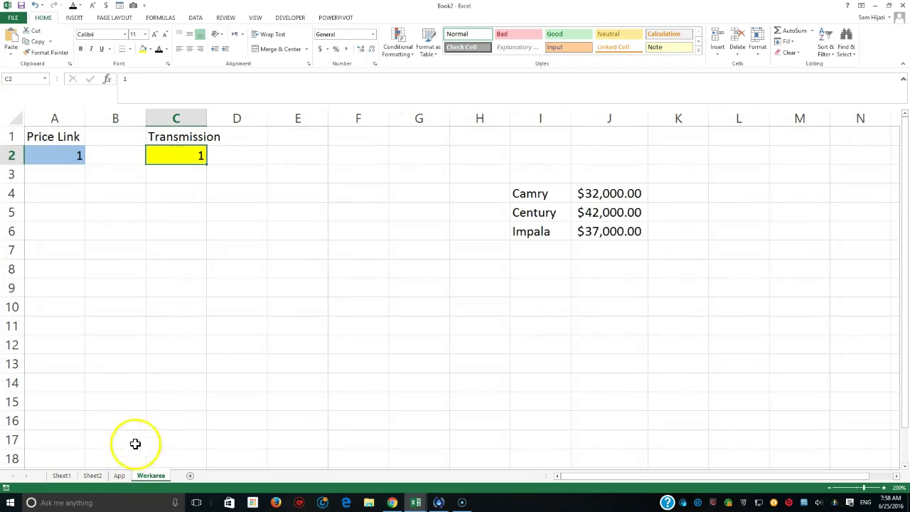
click(119, 476)
click(162, 212)
click(157, 476)
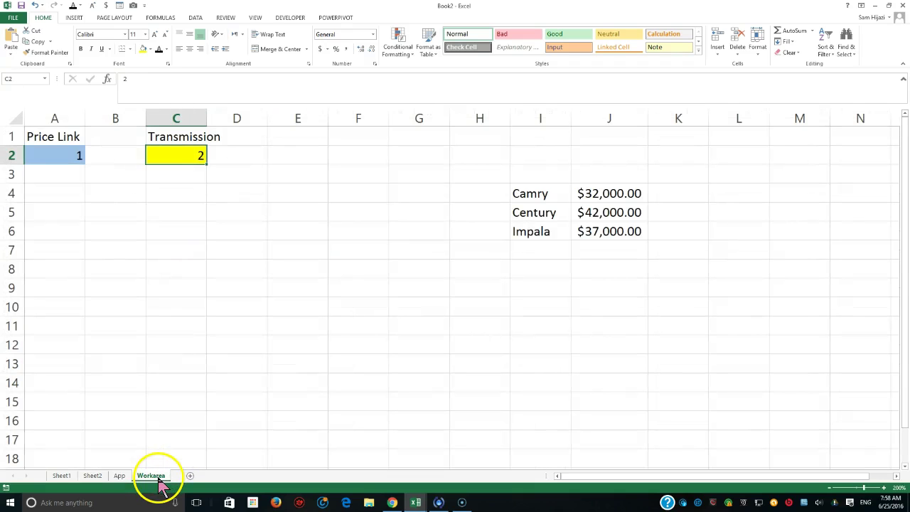
click(120, 476)
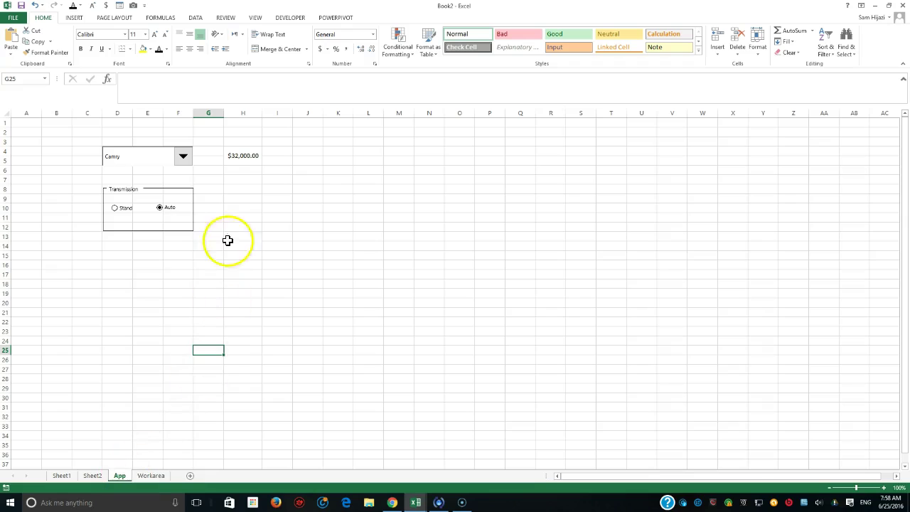
- Merge and center cells H8:H12 on the App sheet and set their vertical alignment to Center
drag(239, 190, 238, 225)
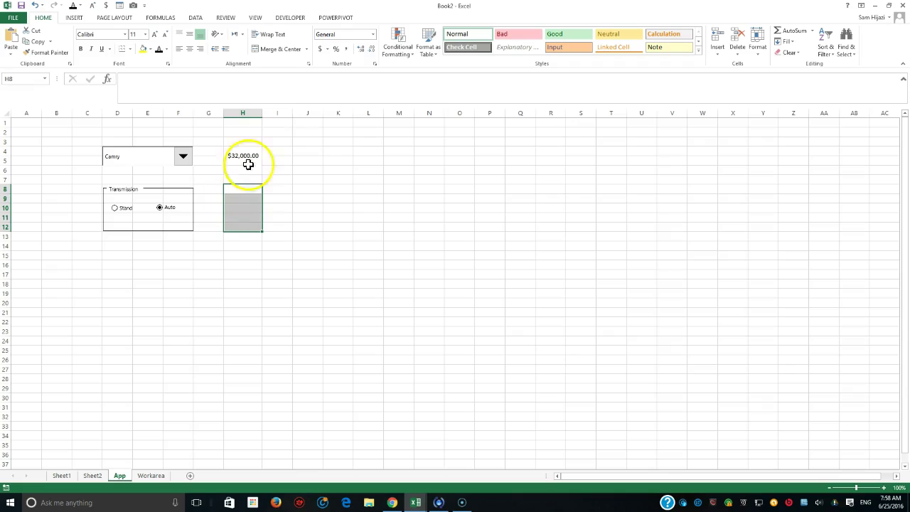
click(282, 50)
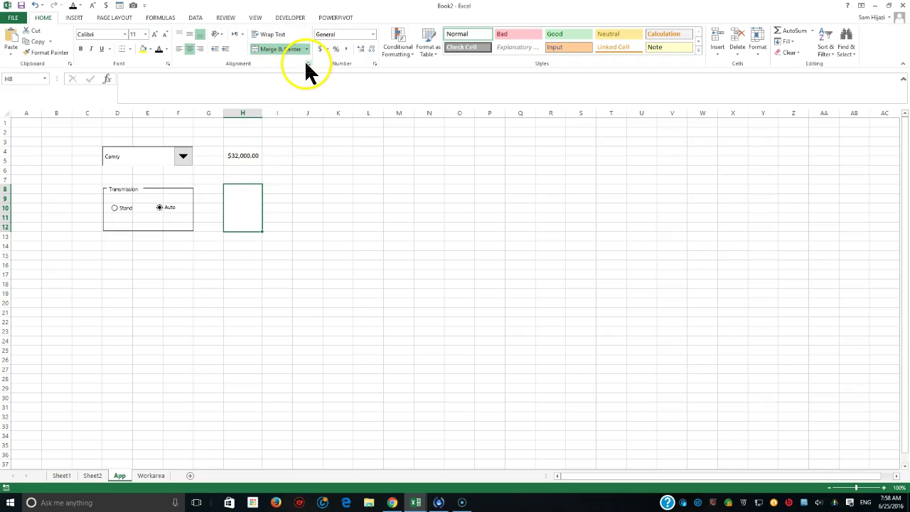
click(307, 63)
click(268, 190)
click(257, 205)
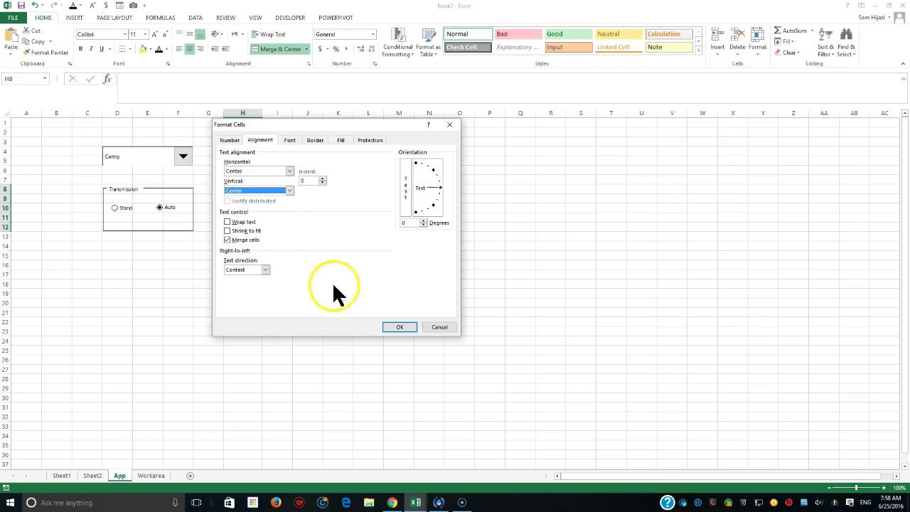
click(399, 327)
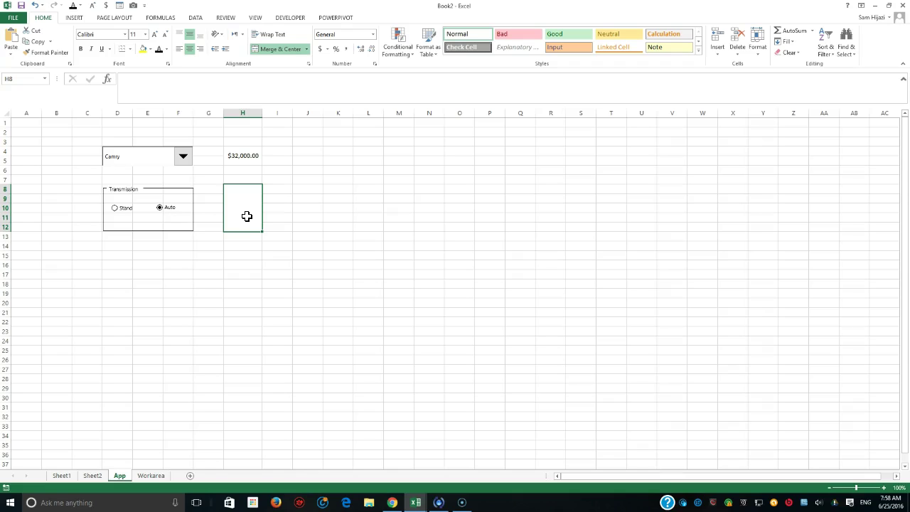
- Enter the formula =IF(Workarea!C2=1,0,1500) in the merged cell H8 beside the Transmission group
text(=if()
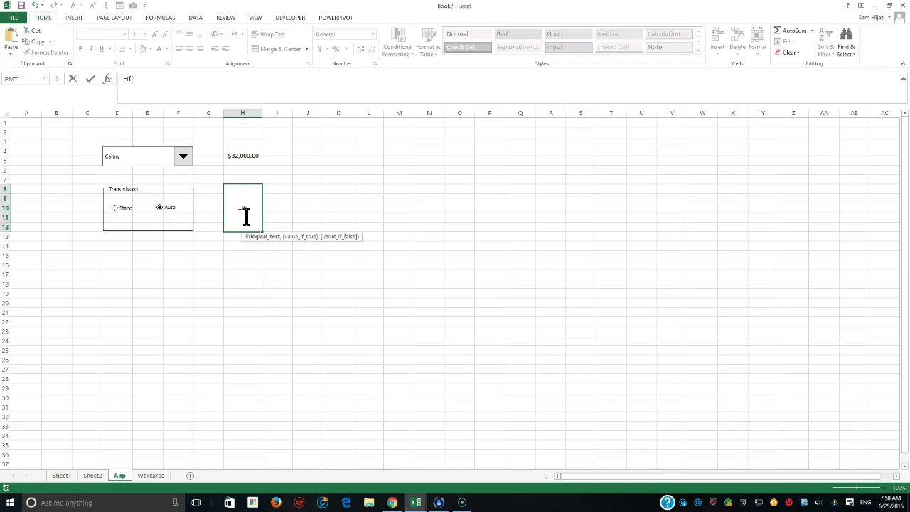
click(154, 476)
click(186, 155)
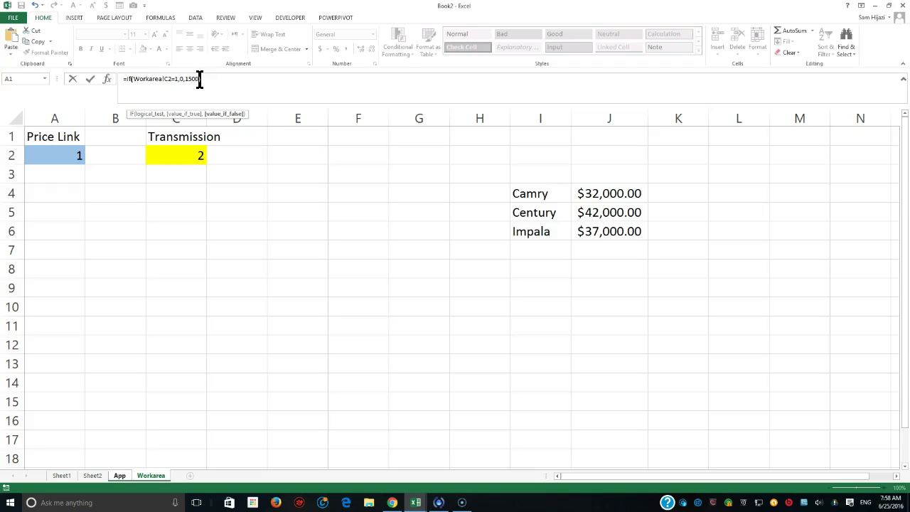
key(Return)
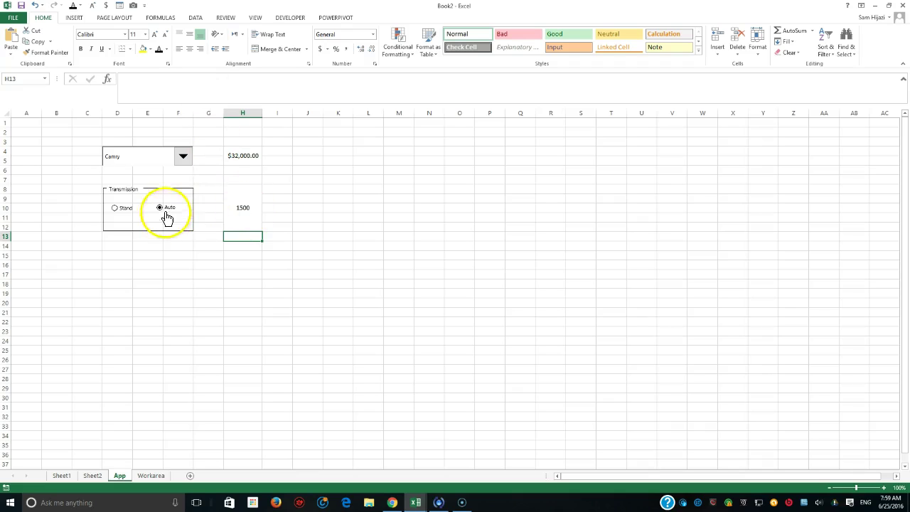
- Switch the transmission to Stand and apply the dollar Accounting format to the transmission price in H8
click(116, 211)
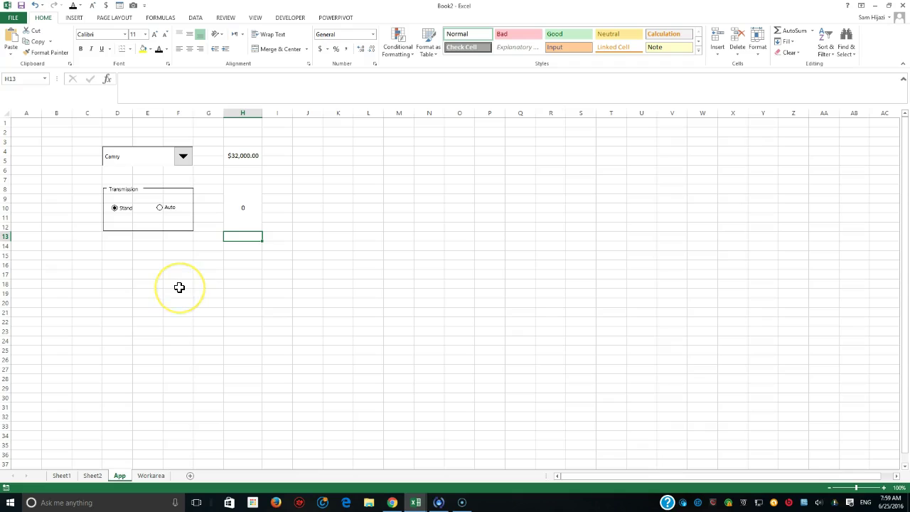
click(241, 207)
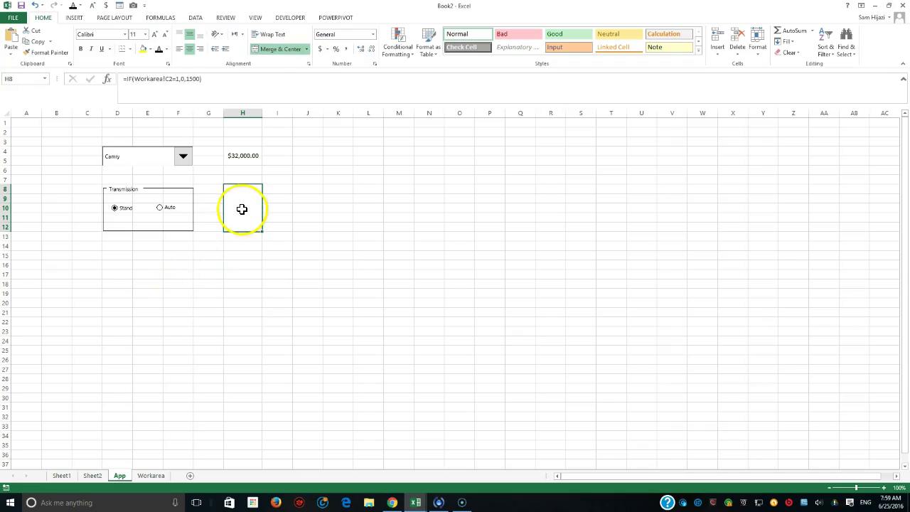
click(320, 48)
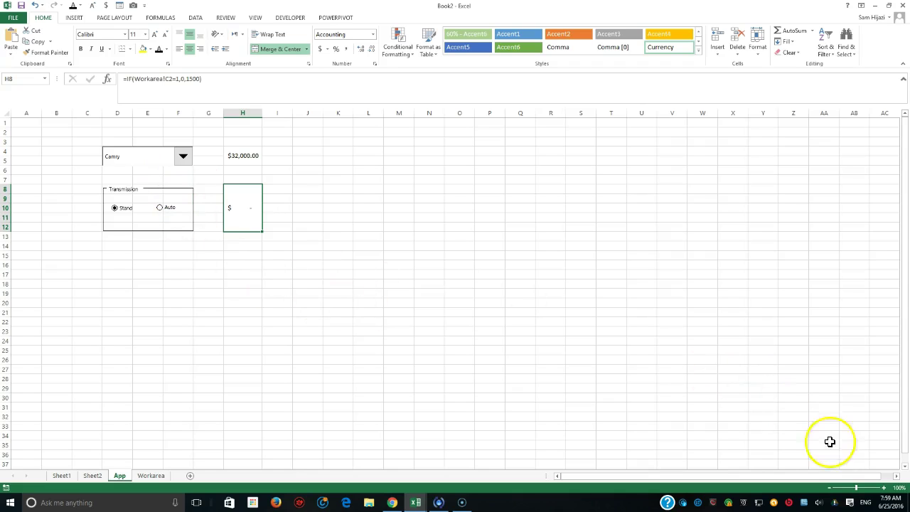
- Insert a form control check box below the Transmission group around D14:D15 and line it up with the group's left edge
click(865, 489)
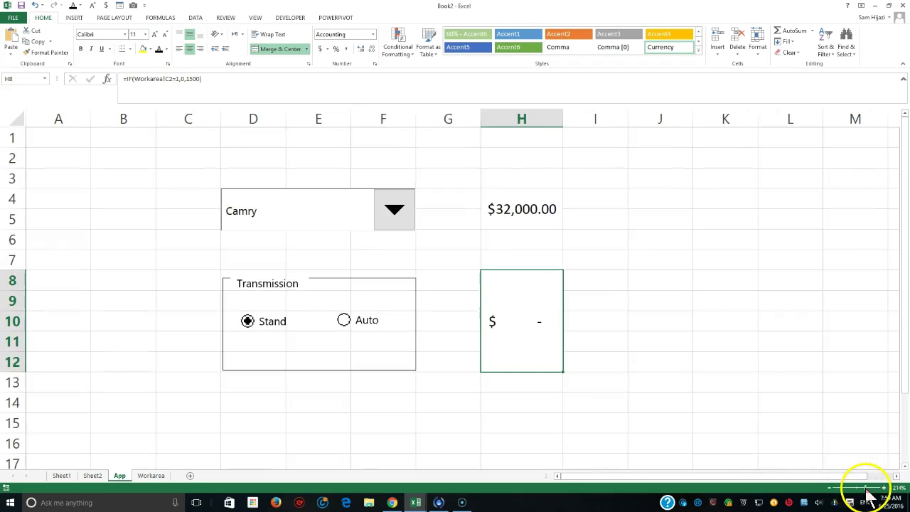
scroll(725, 358, down, 1)
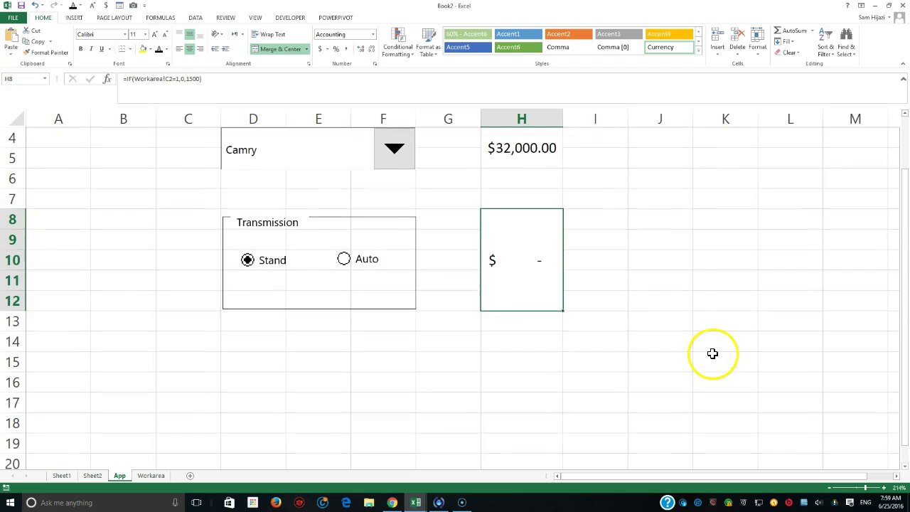
scroll(712, 354, up, 1)
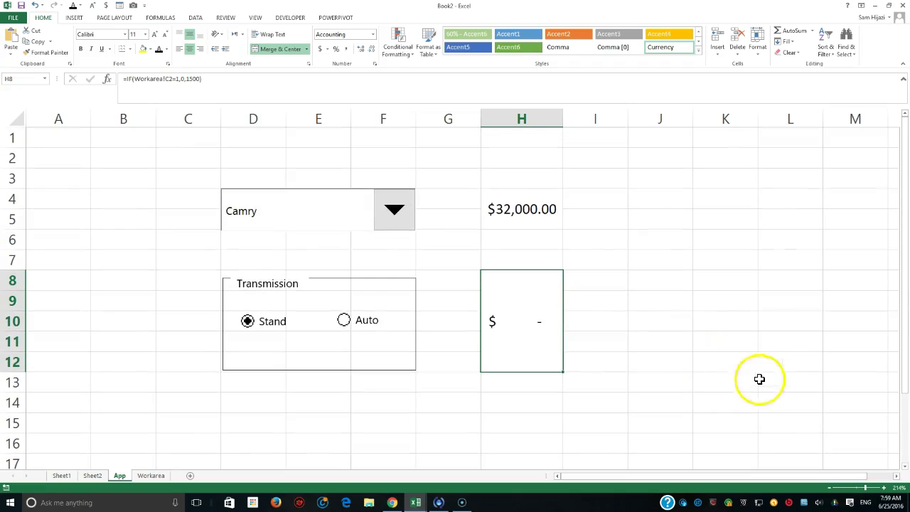
drag(865, 487, 859, 489)
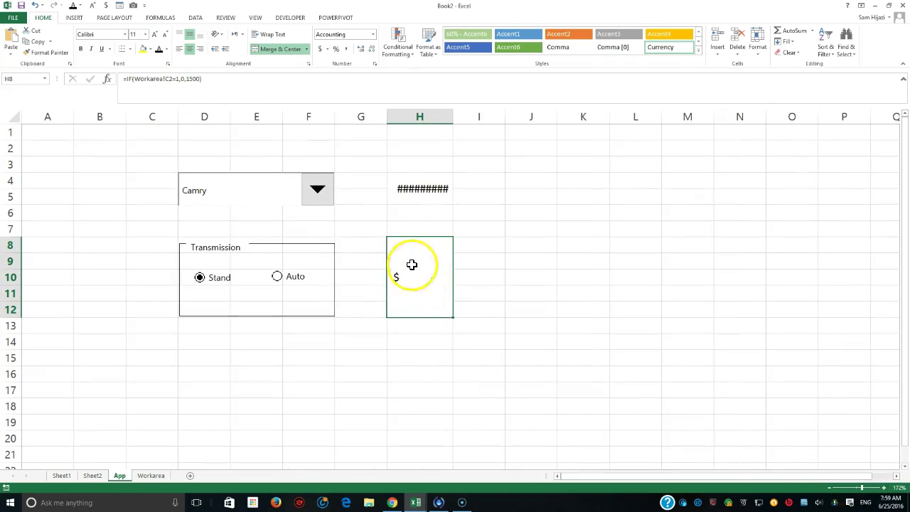
click(431, 358)
click(422, 292)
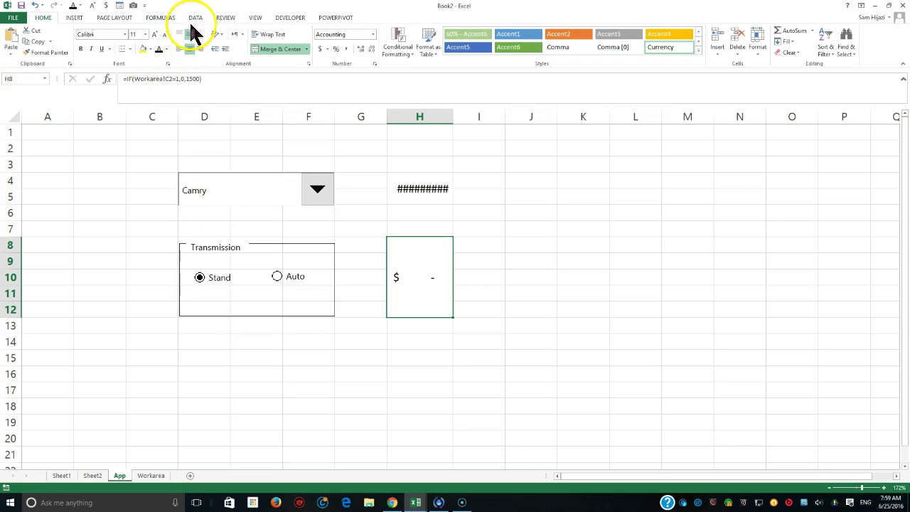
click(284, 19)
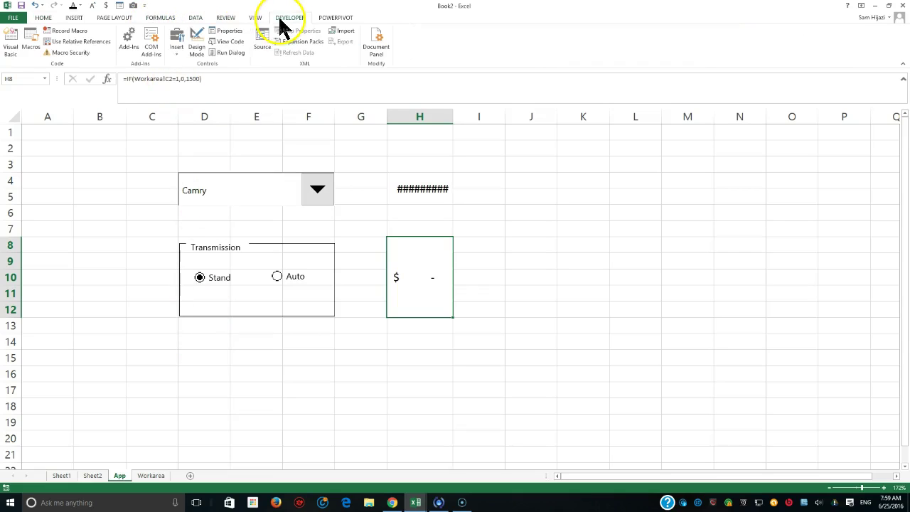
click(177, 51)
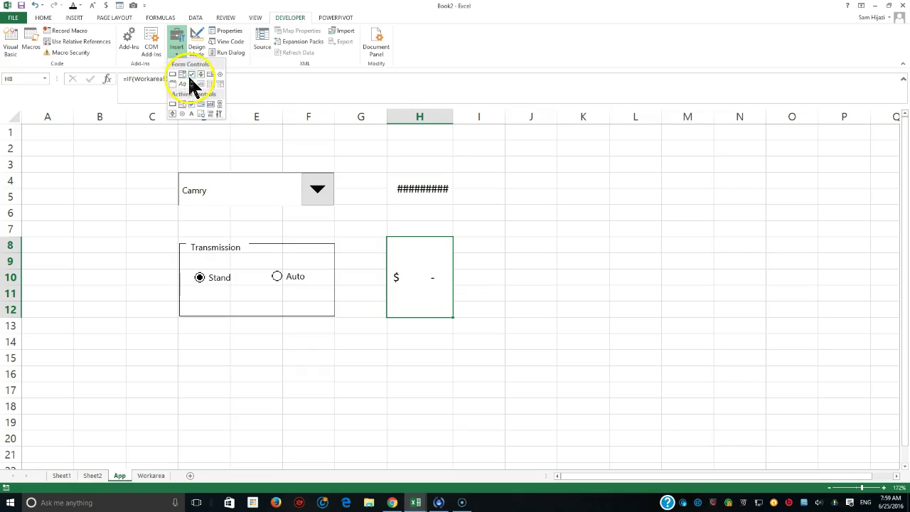
click(191, 74)
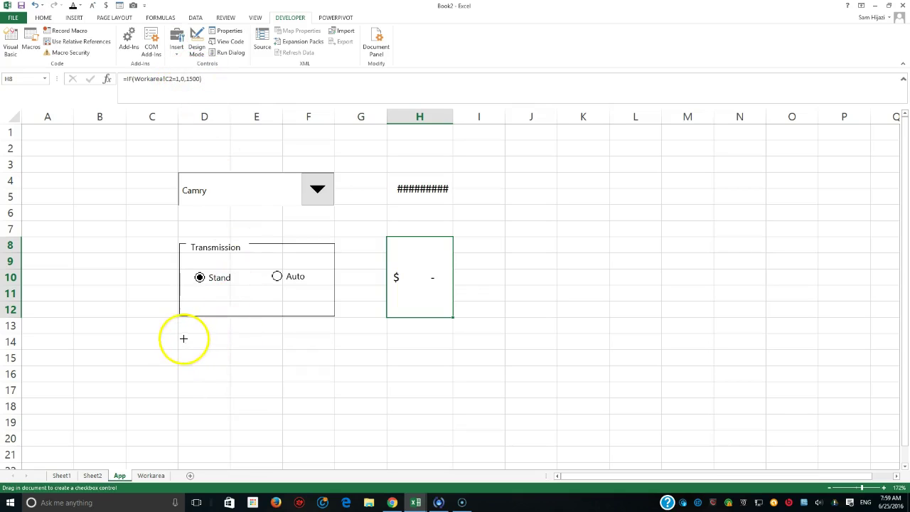
drag(183, 335, 243, 363)
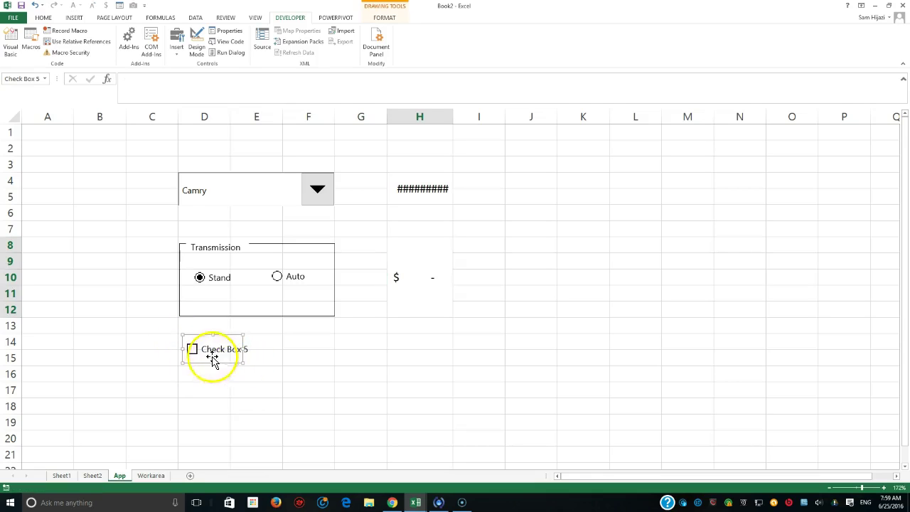
drag(192, 333, 185, 334)
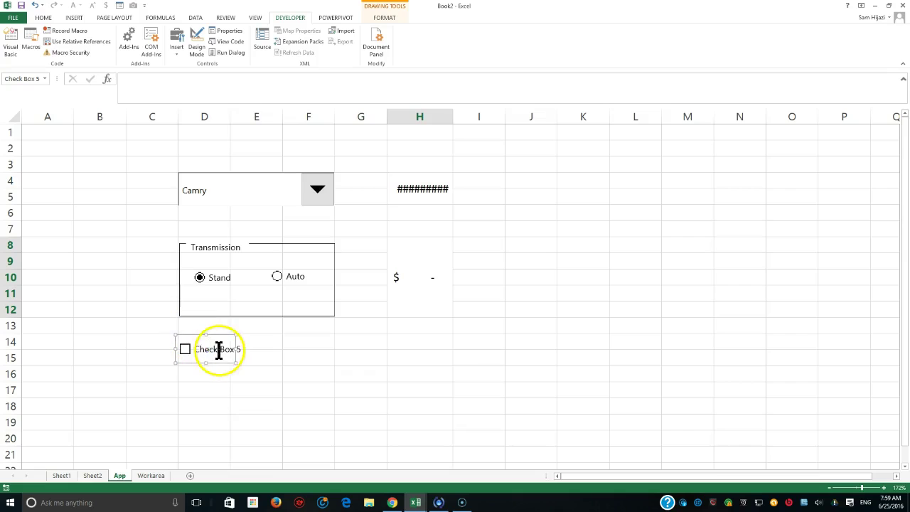
- Change the new check box's label to Local
right_click(204, 353)
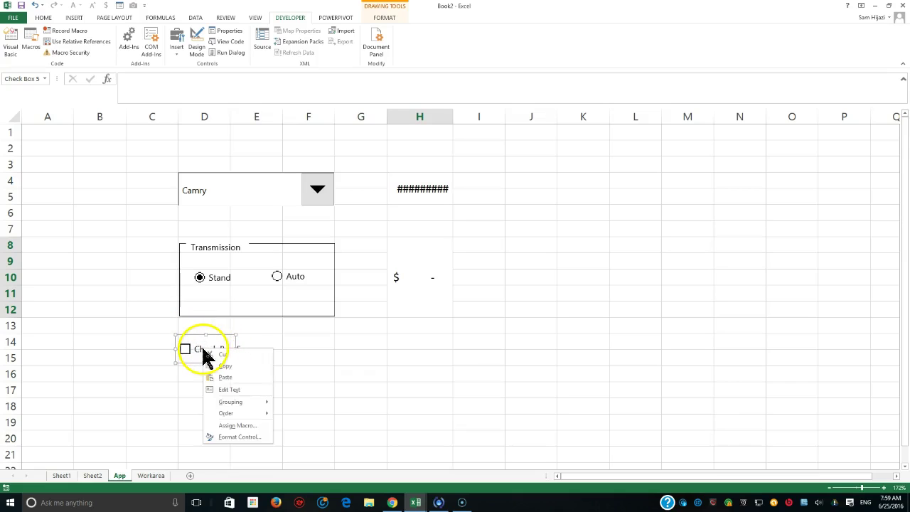
click(228, 390)
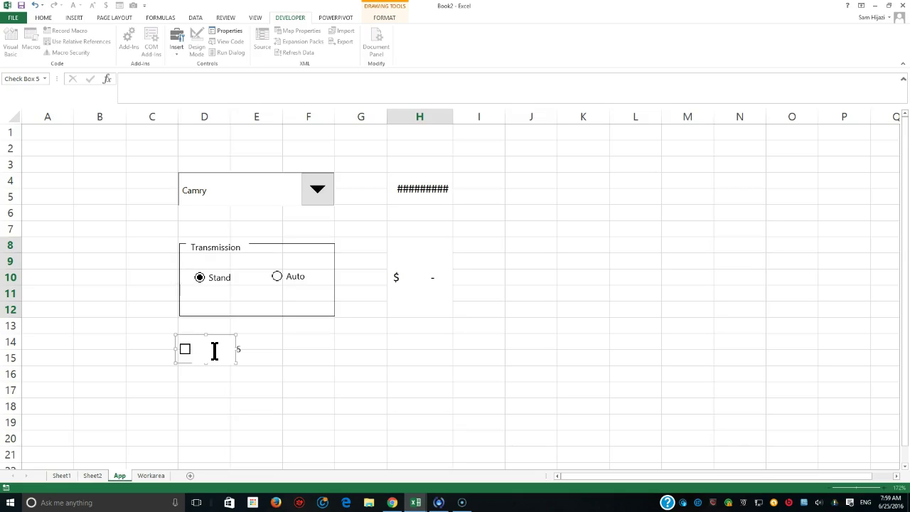
click(302, 419)
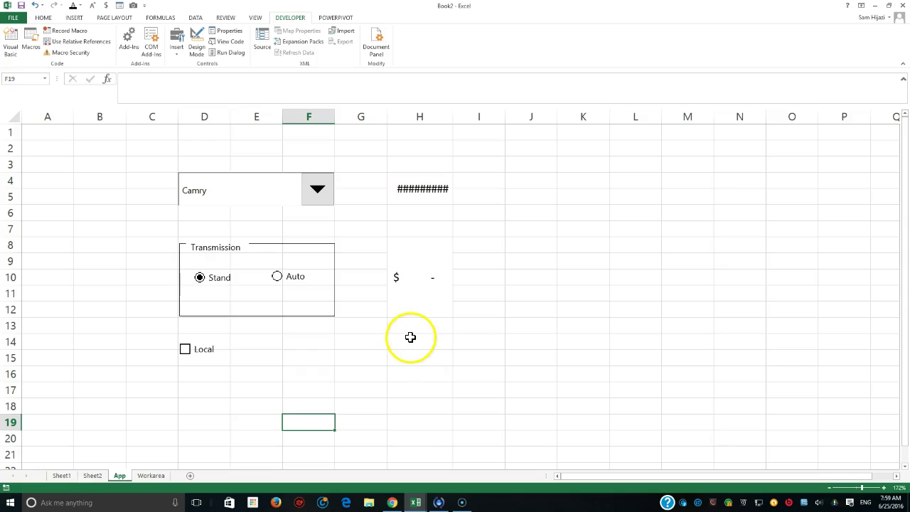
- Merge and center cells H14:H15 beside the Local check box and set their vertical alignment to Center
drag(410, 337, 412, 357)
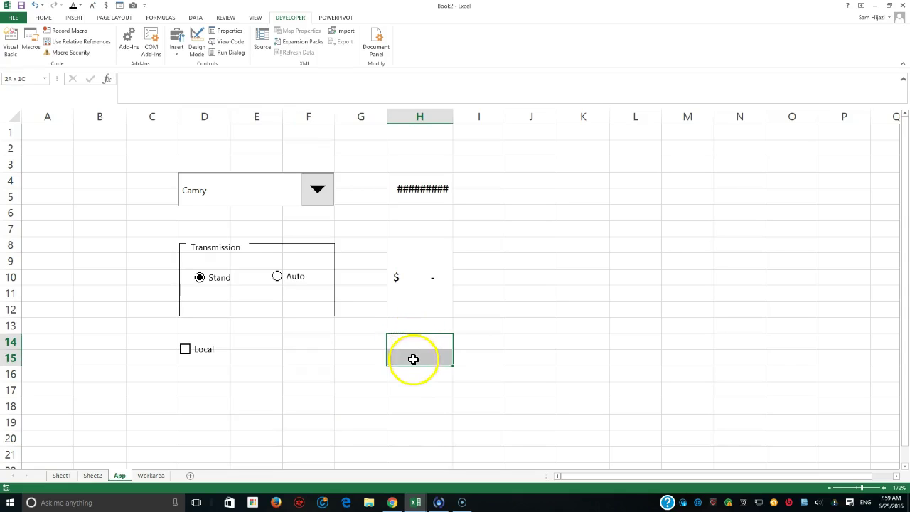
click(43, 18)
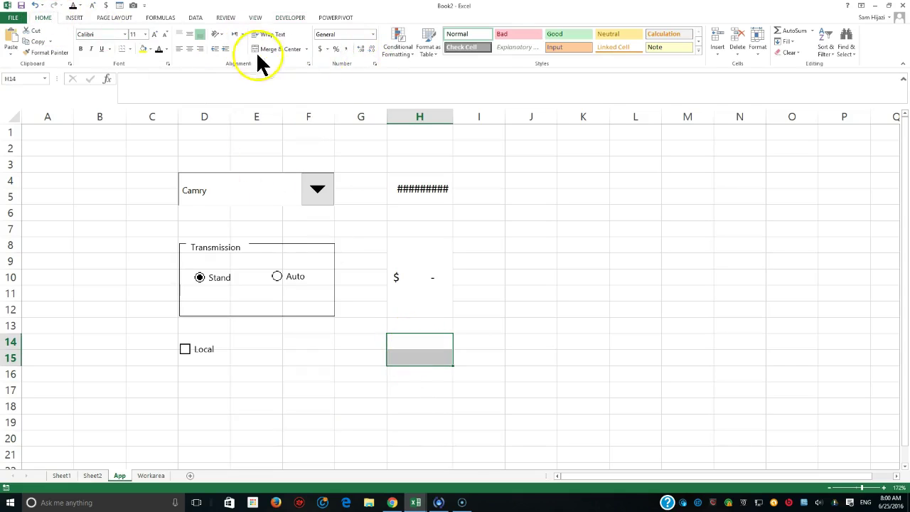
click(280, 48)
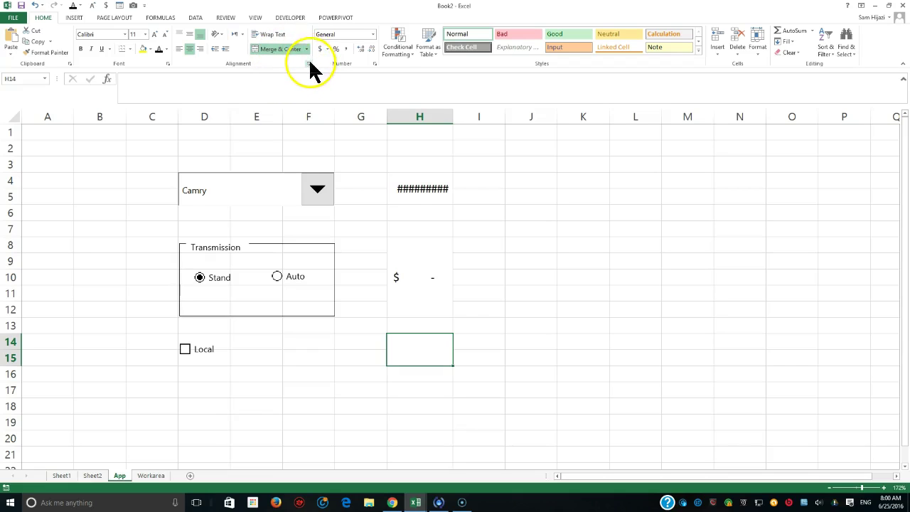
click(308, 64)
click(260, 190)
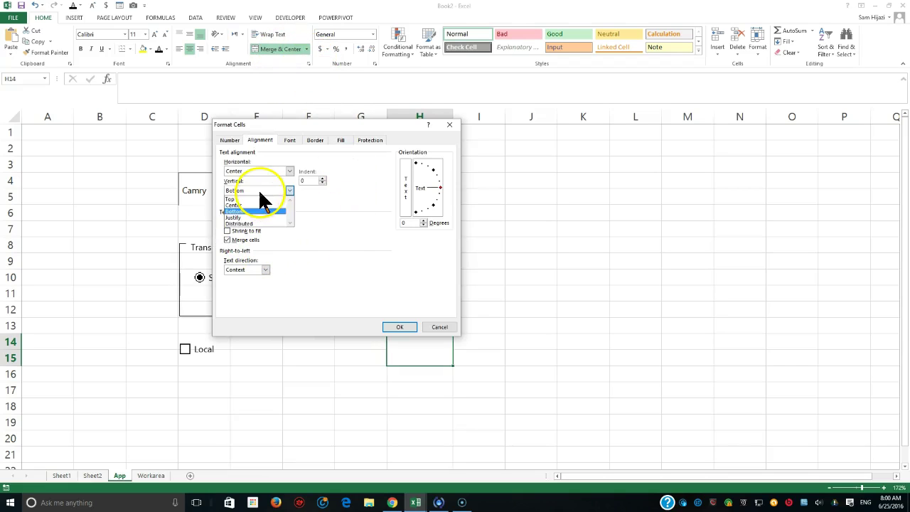
click(260, 208)
click(399, 327)
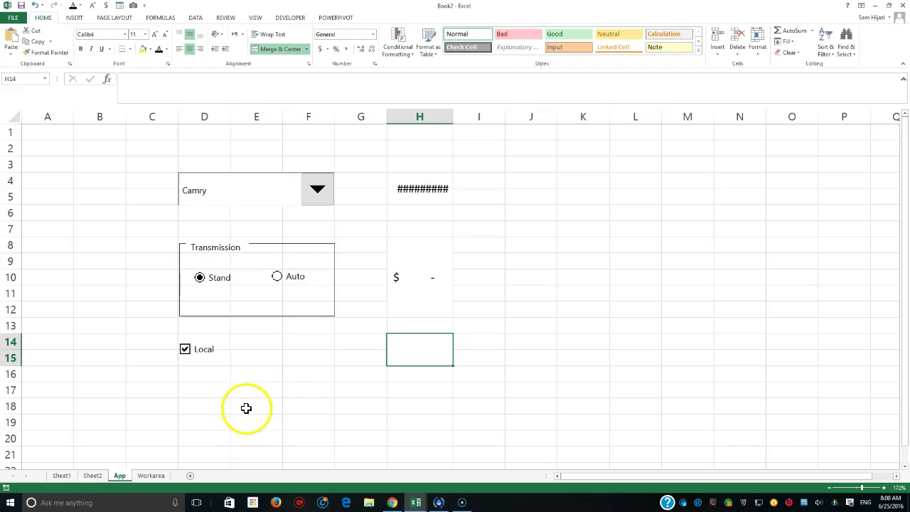
- Enter the heading Local in E1 of the Workarea sheet and fill cell E2 below it with red
click(152, 477)
click(303, 138)
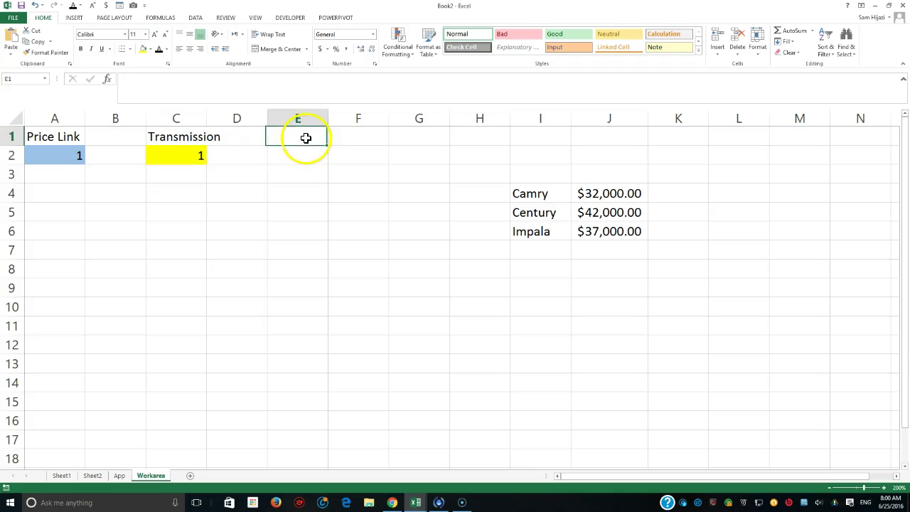
text(Local)
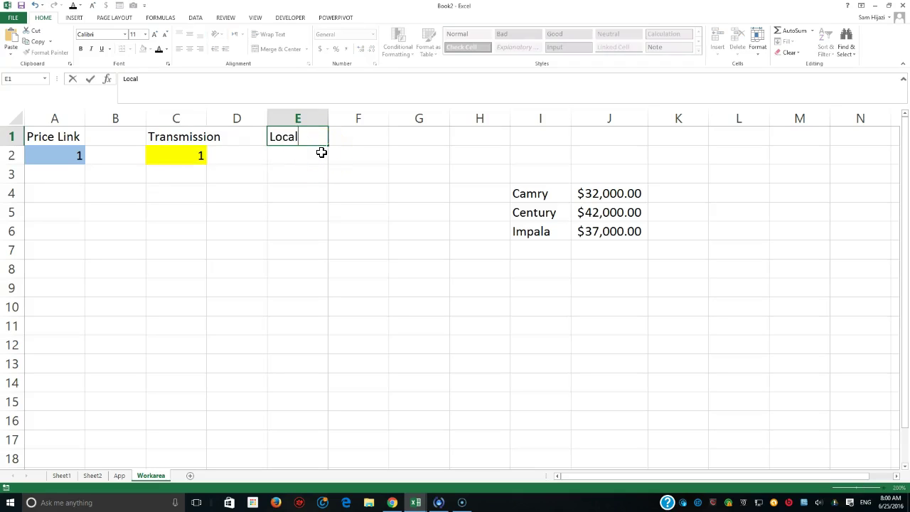
key(Return)
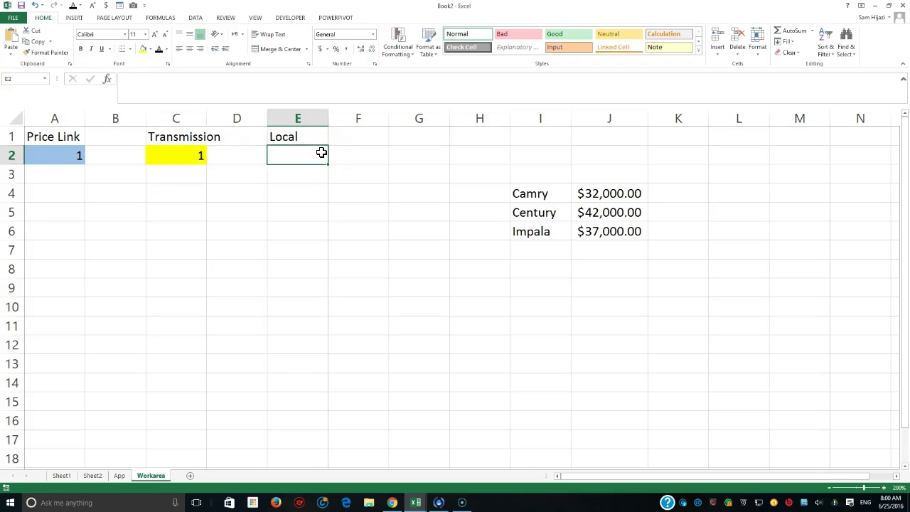
click(151, 48)
click(149, 118)
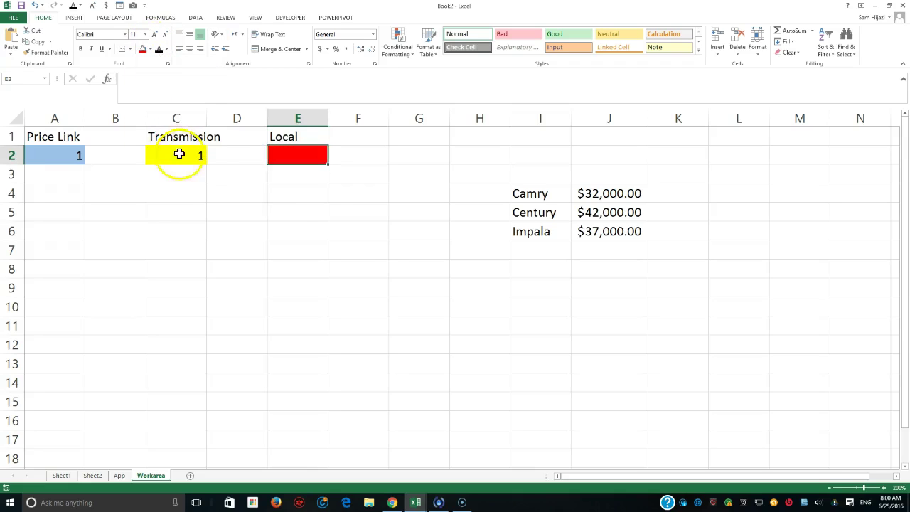
- Return to the App sheet and open the Format Control settings of the Local check box
click(121, 476)
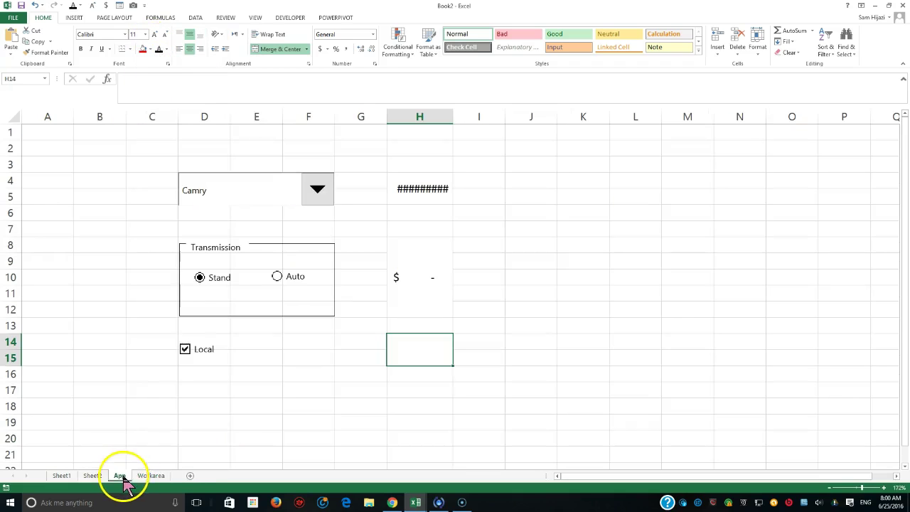
right_click(209, 355)
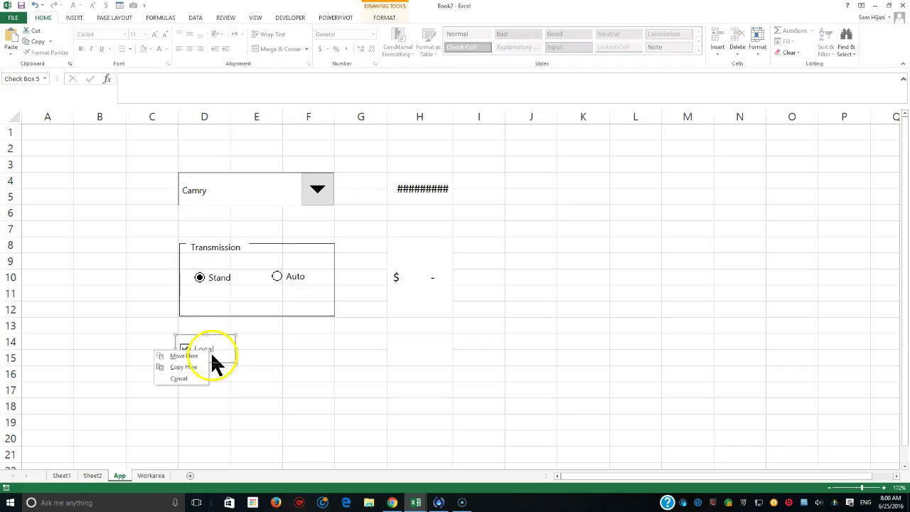
right_click(213, 356)
right_click(233, 363)
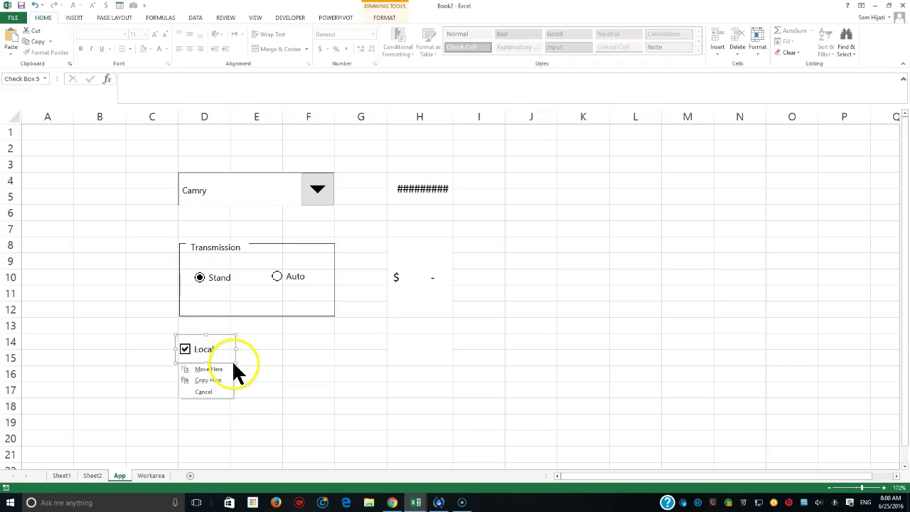
right_click(214, 348)
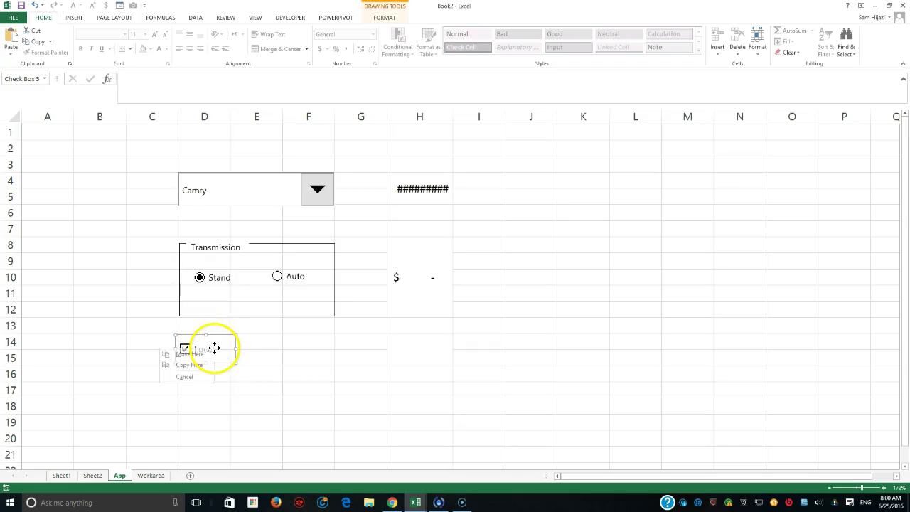
click(319, 382)
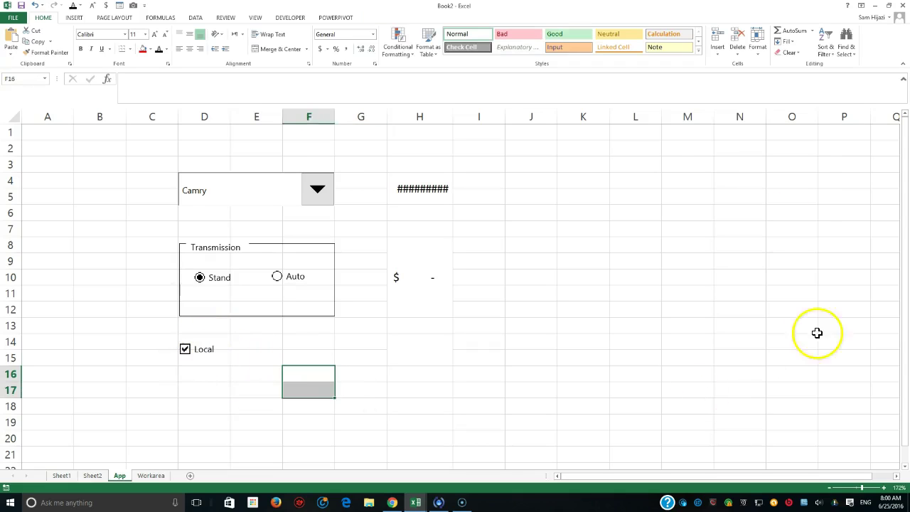
right_click(209, 349)
click(214, 363)
right_click(214, 364)
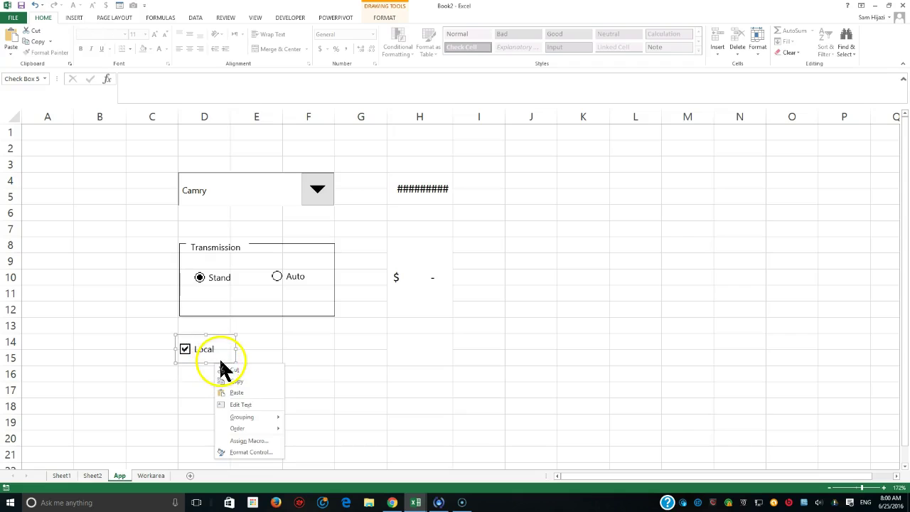
click(243, 452)
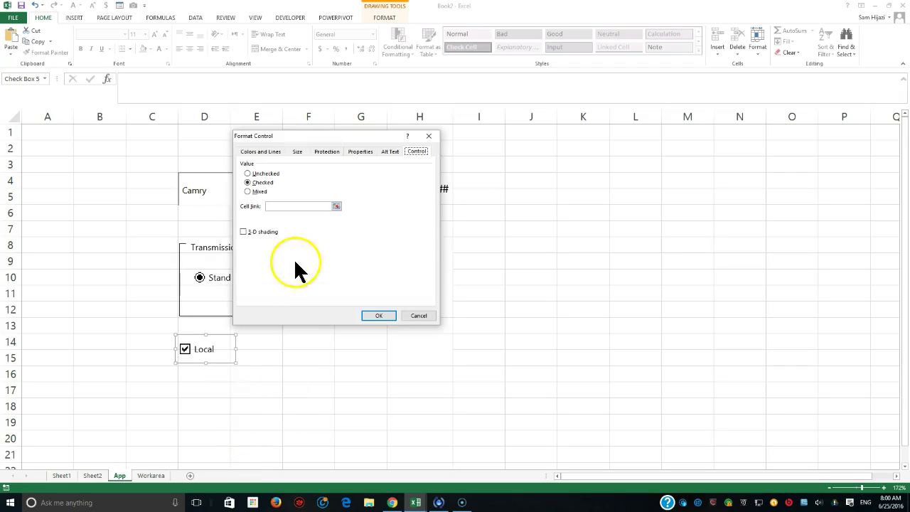
- Set the Local check box's value to Unchecked and link it to cell E2 of the Workarea sheet
click(248, 173)
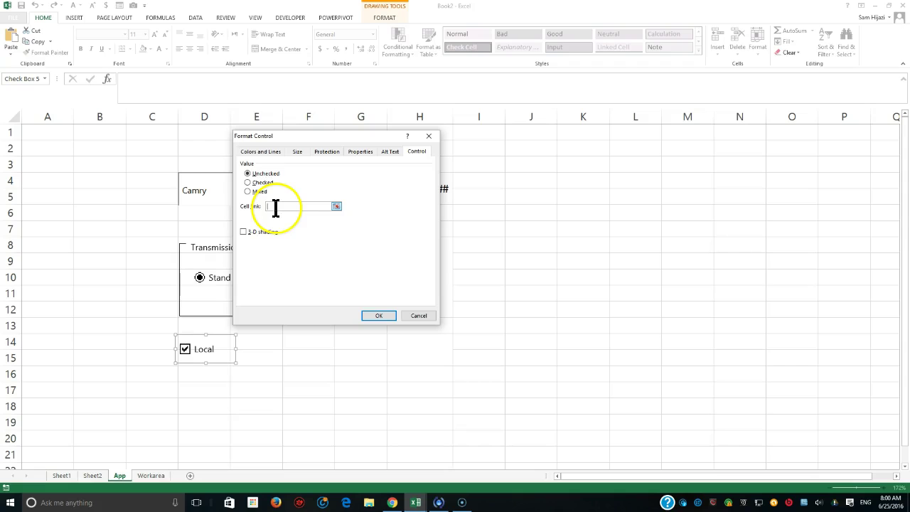
click(151, 475)
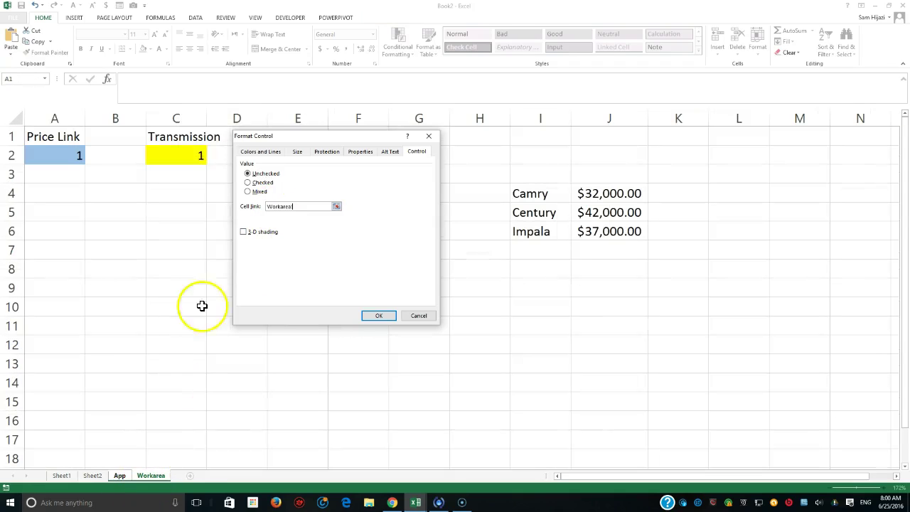
drag(297, 135, 405, 207)
click(306, 151)
click(481, 387)
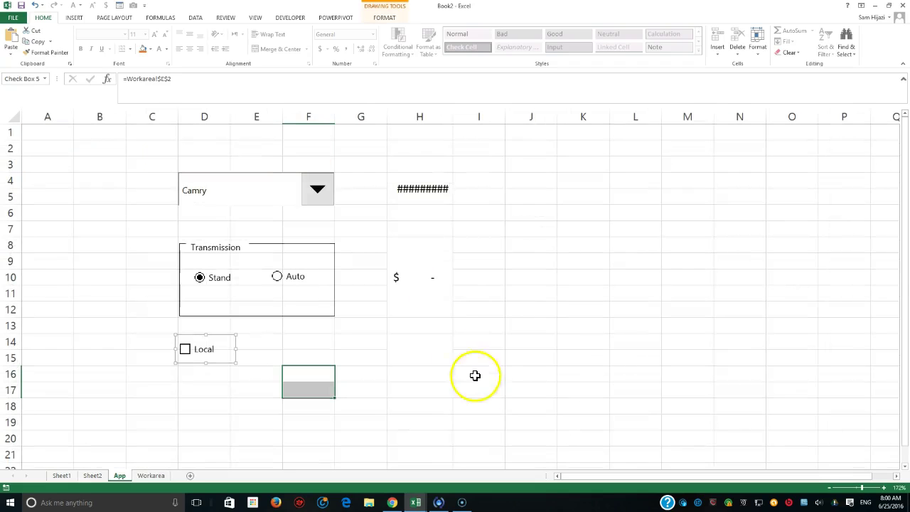
click(317, 380)
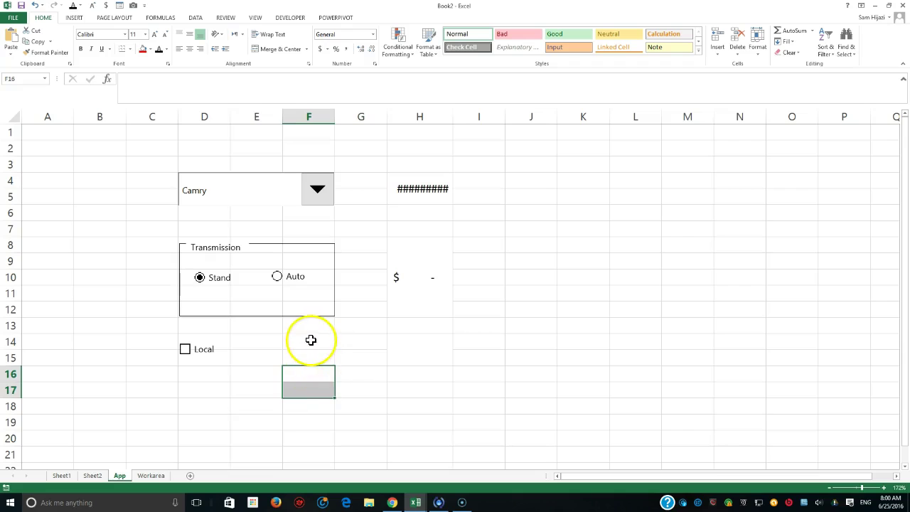
- Tick the Local check box and check how its linked cell E2 on the Workarea sheet responds
click(309, 347)
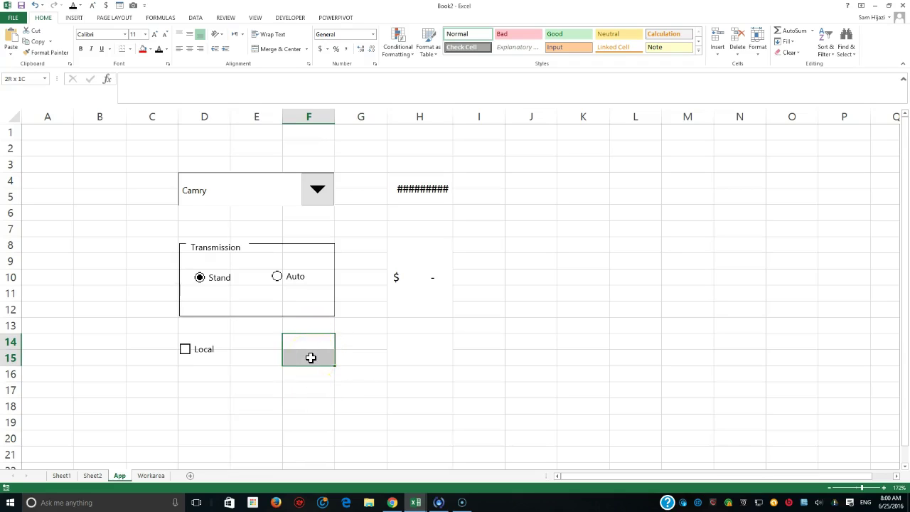
click(411, 353)
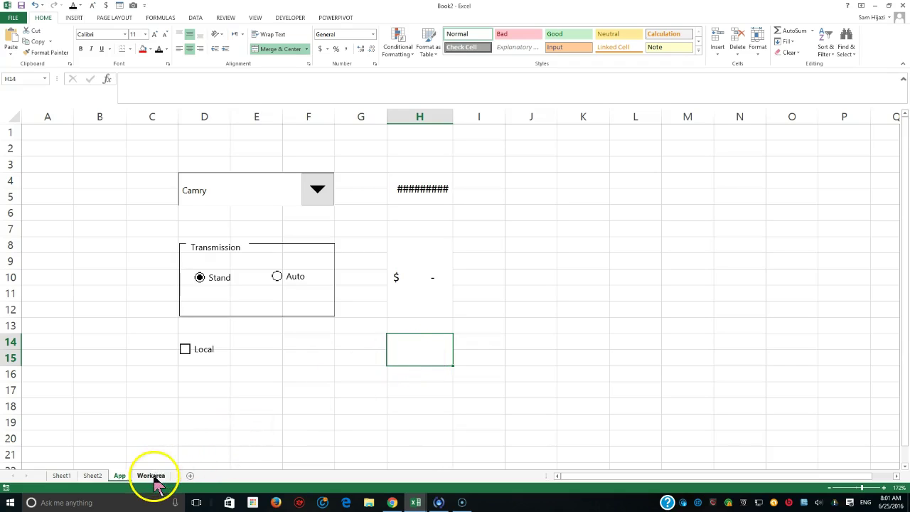
click(186, 350)
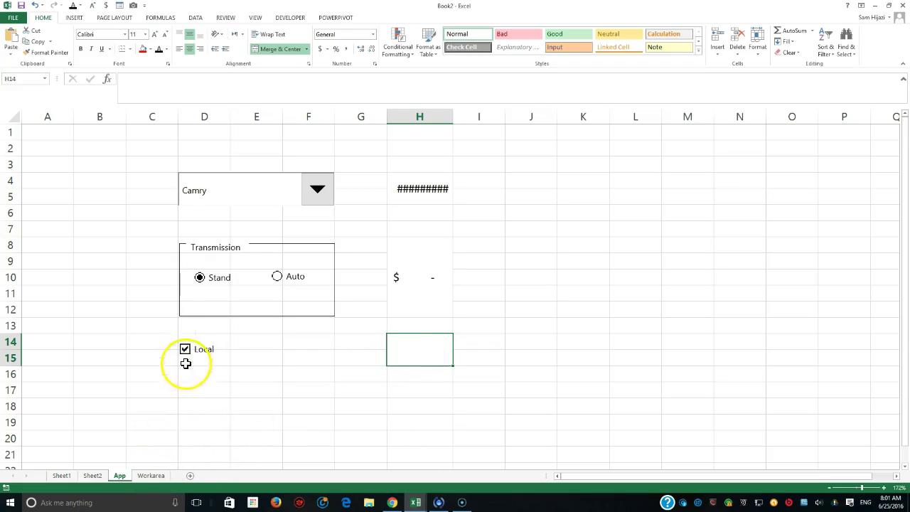
click(152, 475)
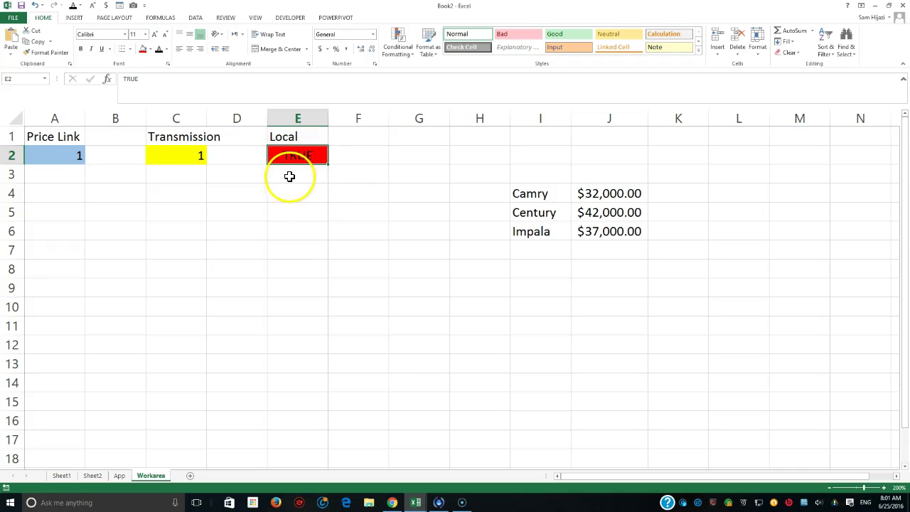
click(119, 476)
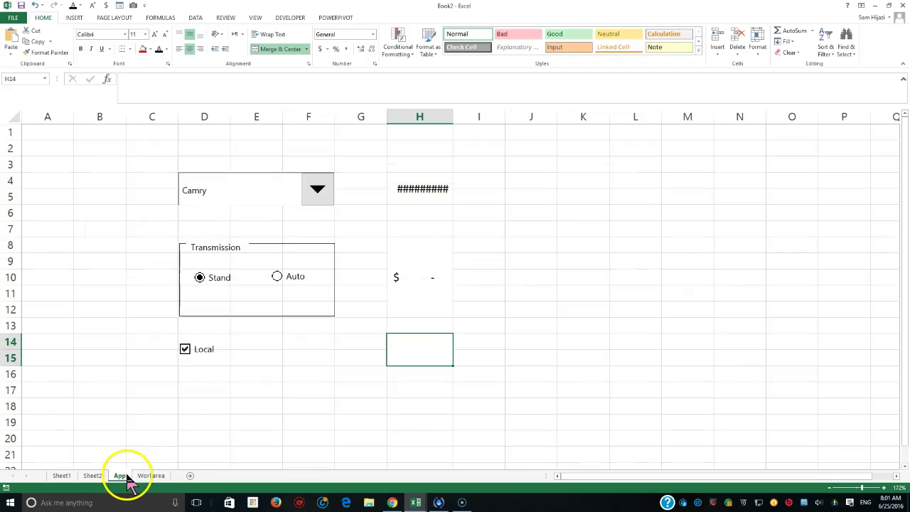
click(147, 477)
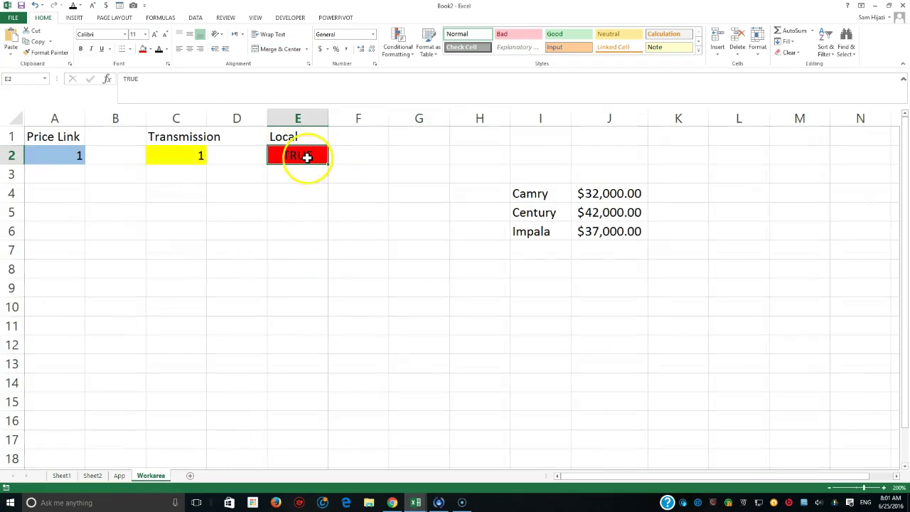
- Widen column H on the App sheet enough for the full car price to fit
click(118, 474)
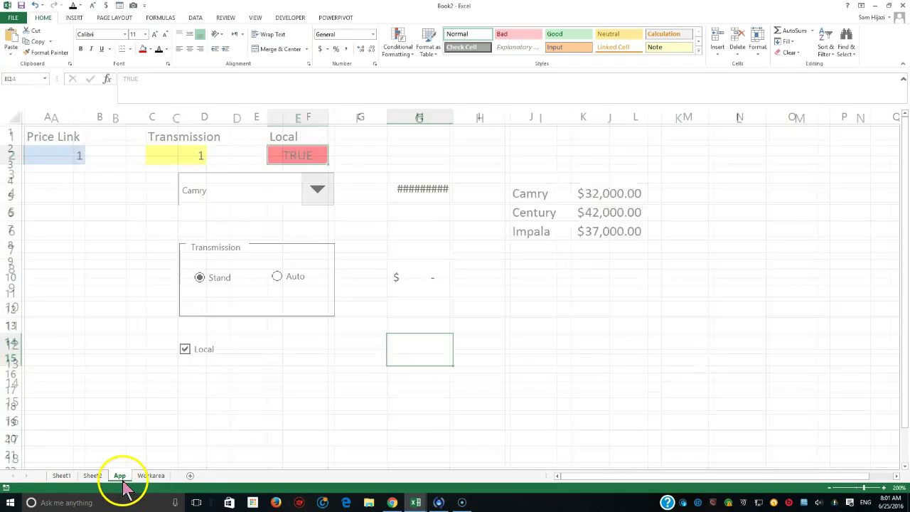
drag(453, 108, 474, 116)
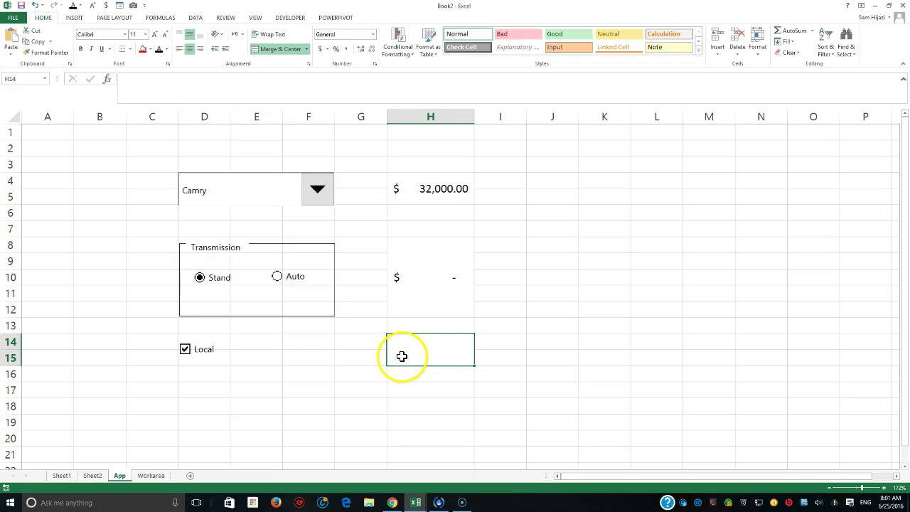
- Start an IF formula in merged cell H14 with the logical test Workarea!E2=true
text(=if()
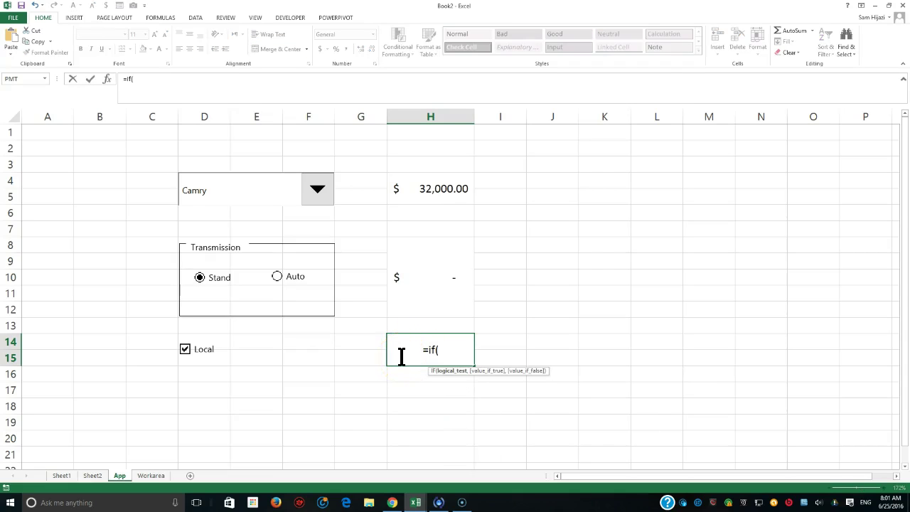
click(151, 475)
click(299, 155)
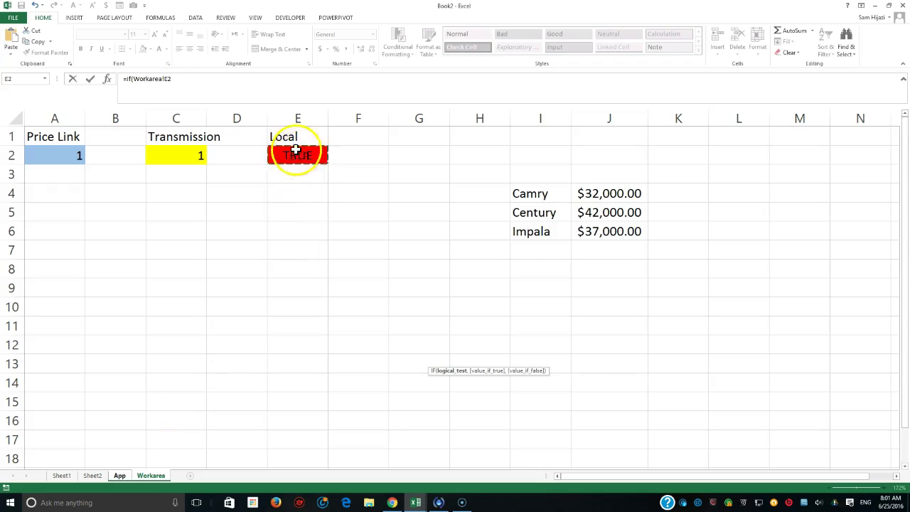
click(207, 80)
text(=true,)
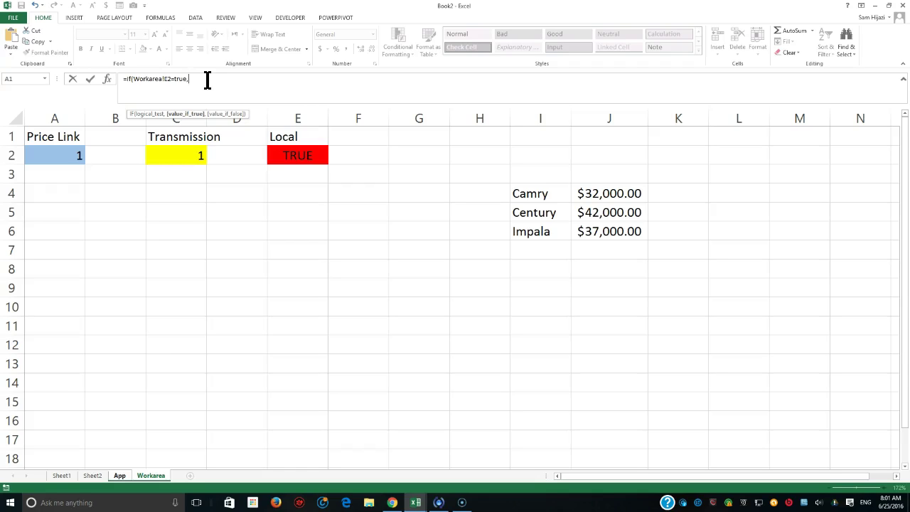
- Complete the H14 formula with App!H4-(App!H4*3%) as the true result and App!H4 as the false result
click(119, 475)
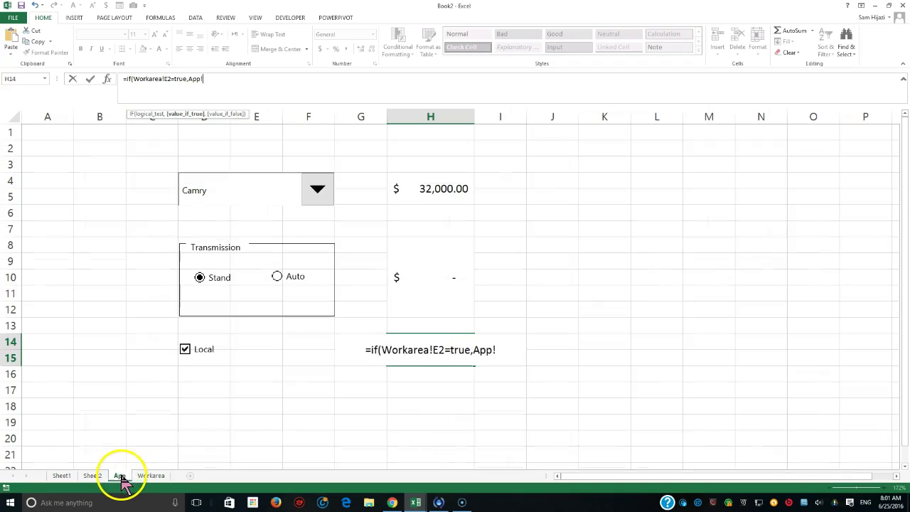
click(442, 190)
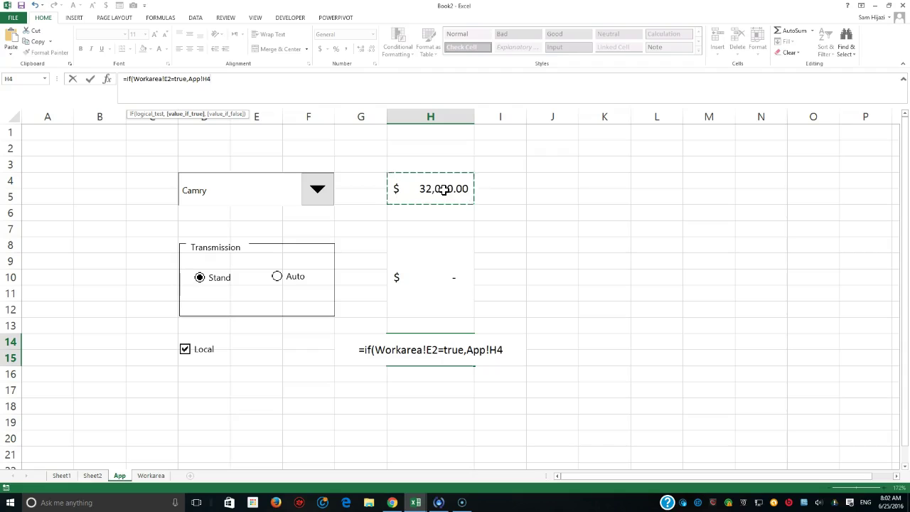
text(-()
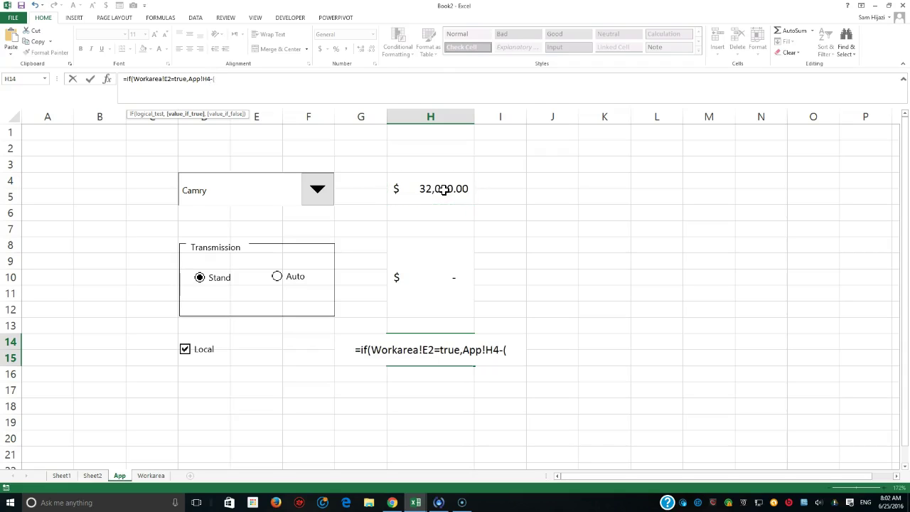
click(441, 189)
text(*3%)
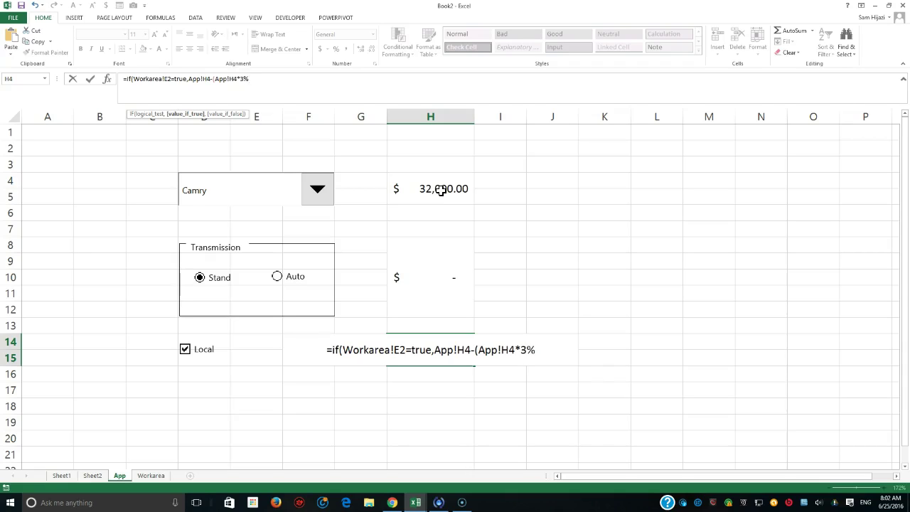
text(),)
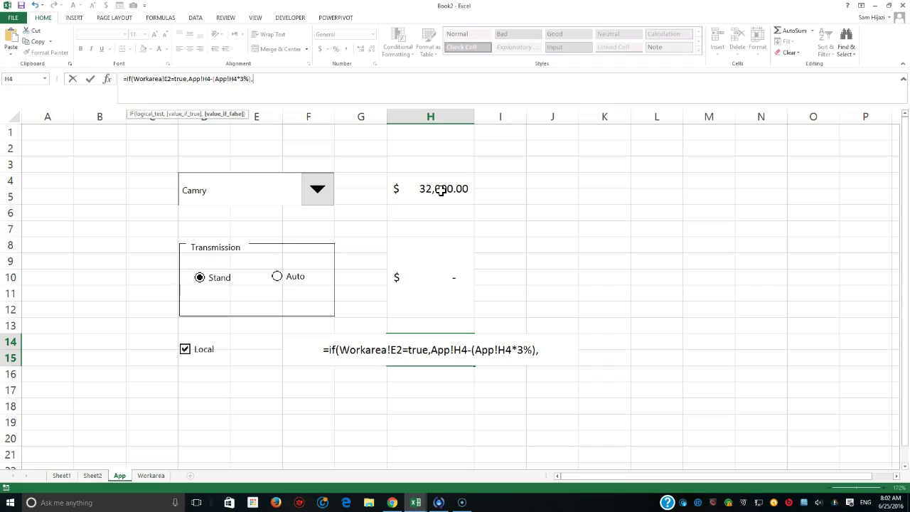
click(440, 190)
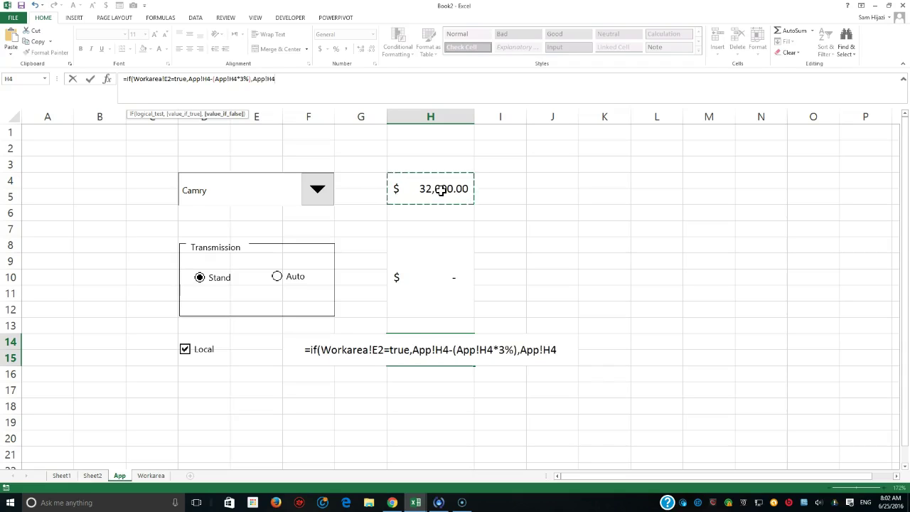
text())
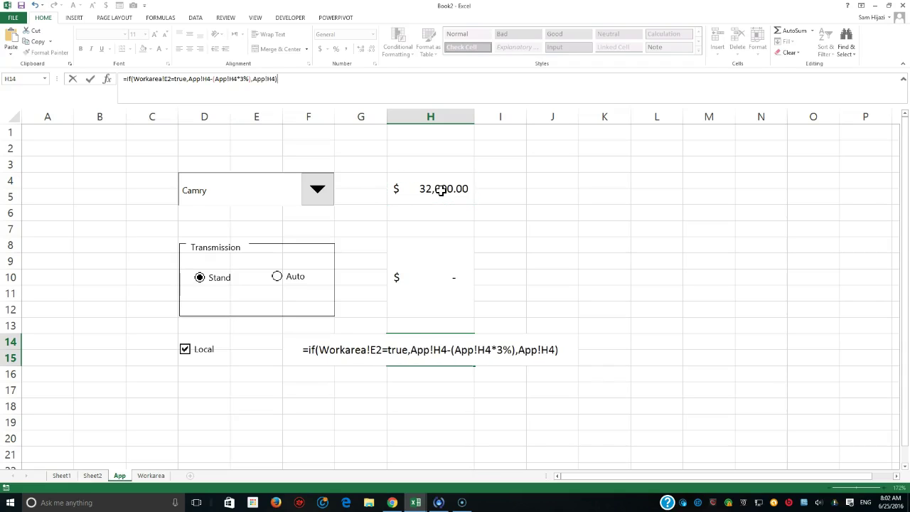
key(Return)
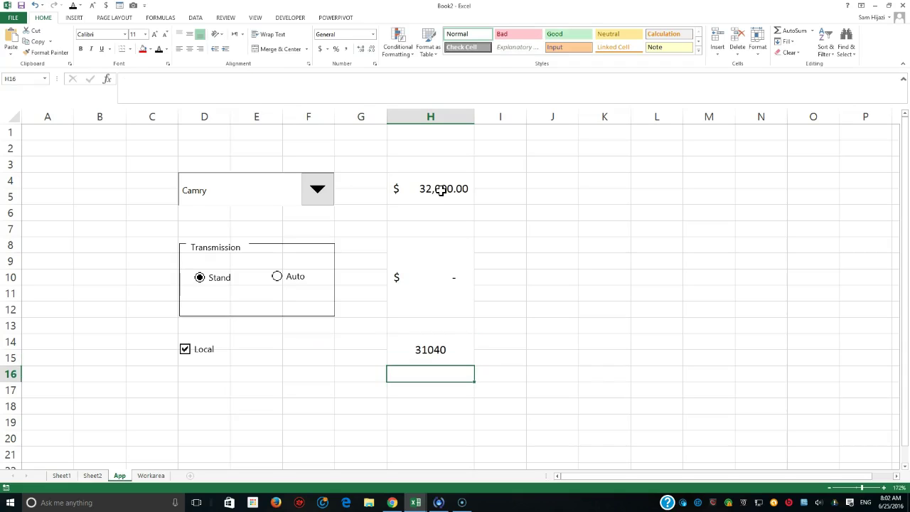
- Apply the accounting number format with a dollar sign to H14 and untick the Local check box to test its formula
click(435, 348)
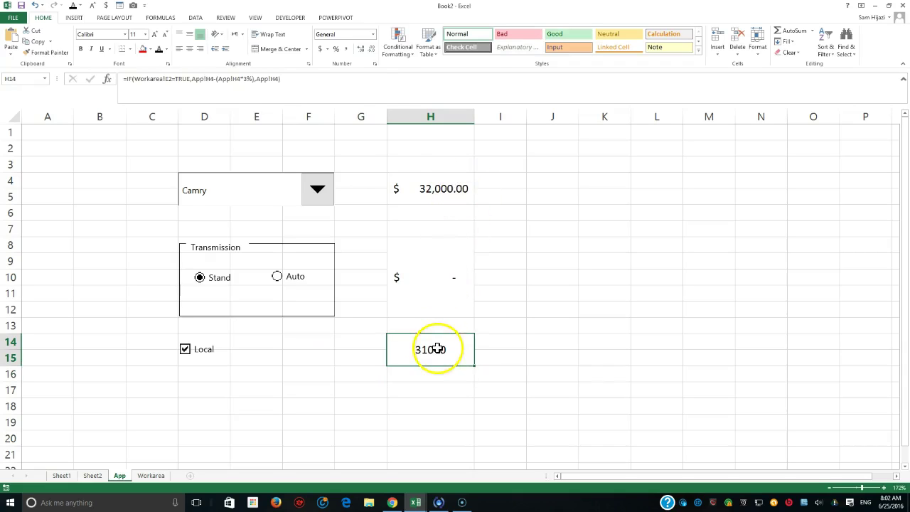
click(319, 48)
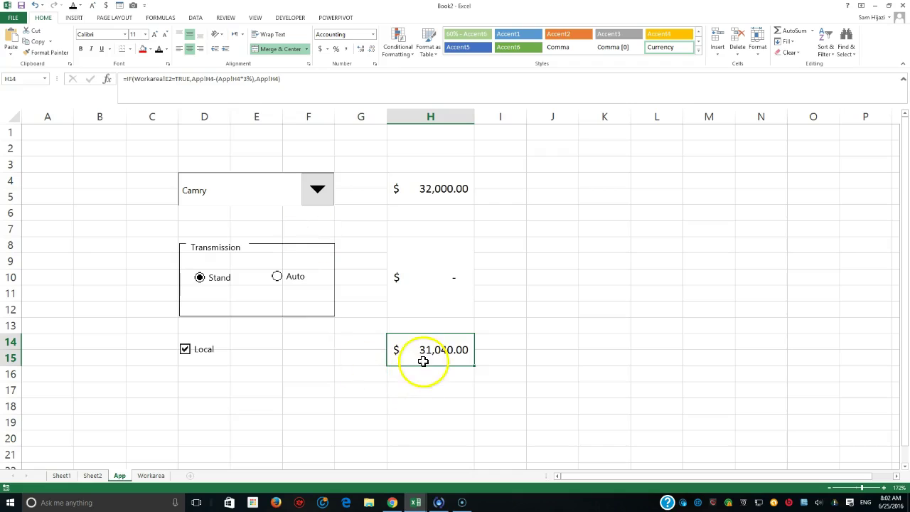
click(185, 350)
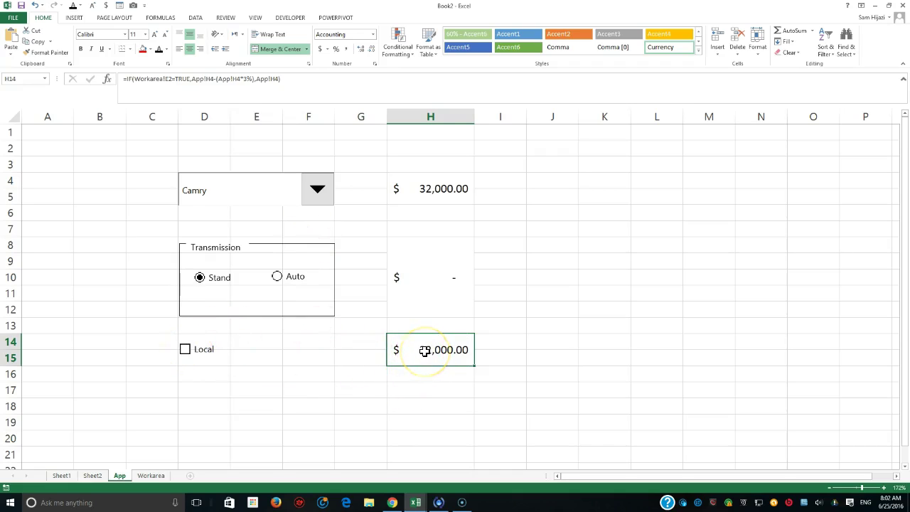
- Enter the label Subtoal in cell D17 and move along row 17 to column H
click(211, 392)
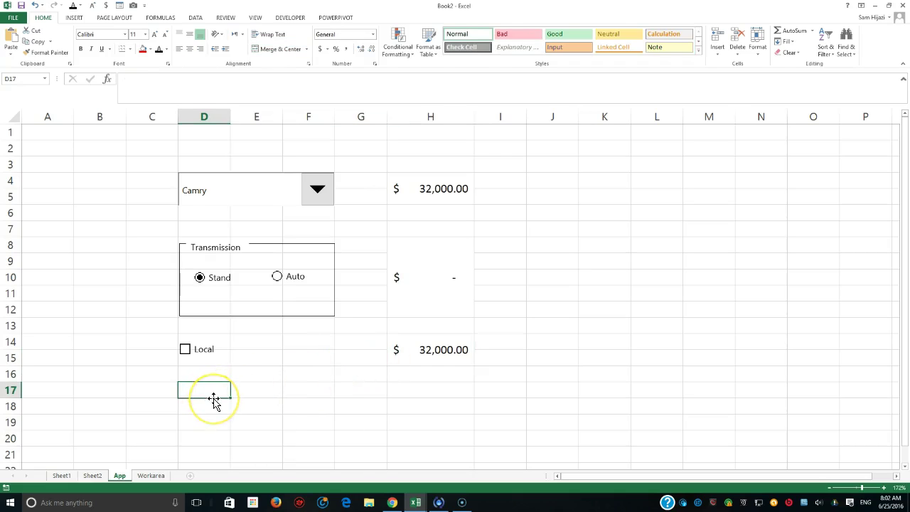
text(Subtoal)
key(Tab)
key(Tab)
key(Tab)
key(Tab)
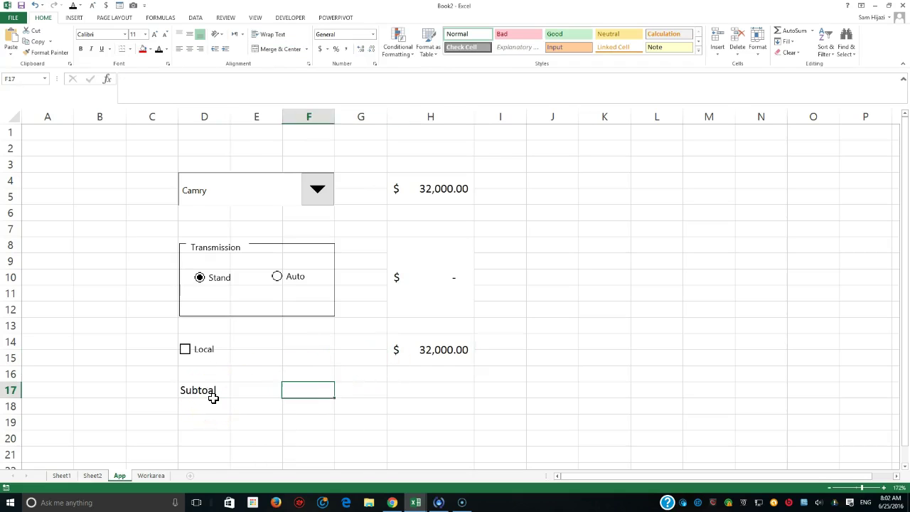
- Enter the subtotal formula =H8+H14 in cell H17
text(=)
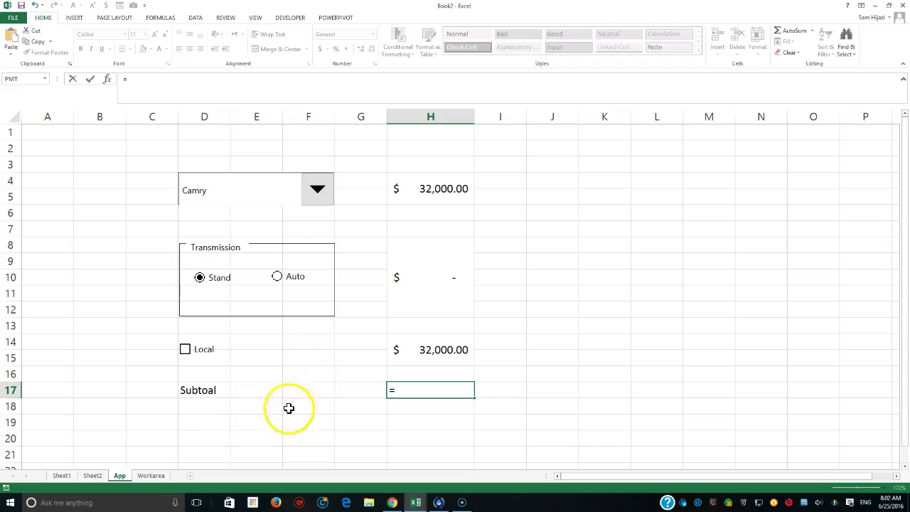
click(418, 283)
text(+)
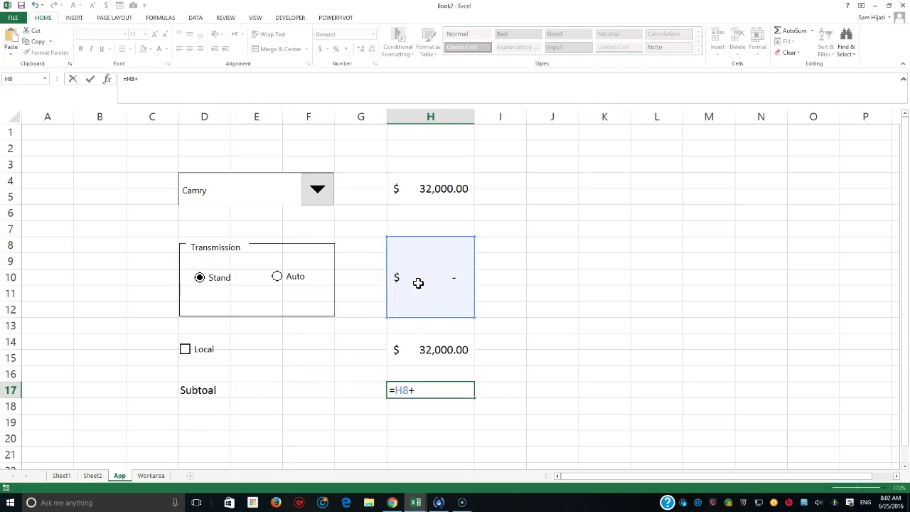
click(418, 348)
key(Return)
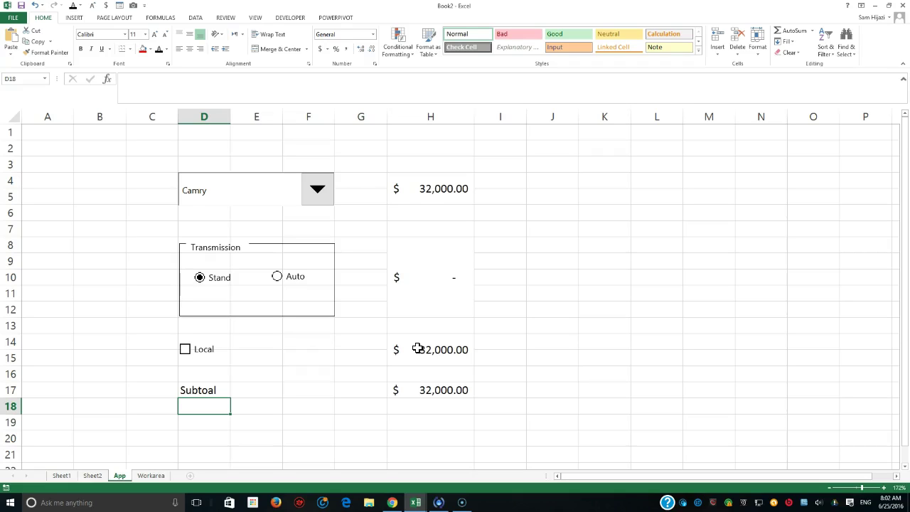
- Enter the label Tax in cell D18 and move along row 18 to column H
text(Tax)
key(Right)
key(Right)
key(Right)
key(Right)
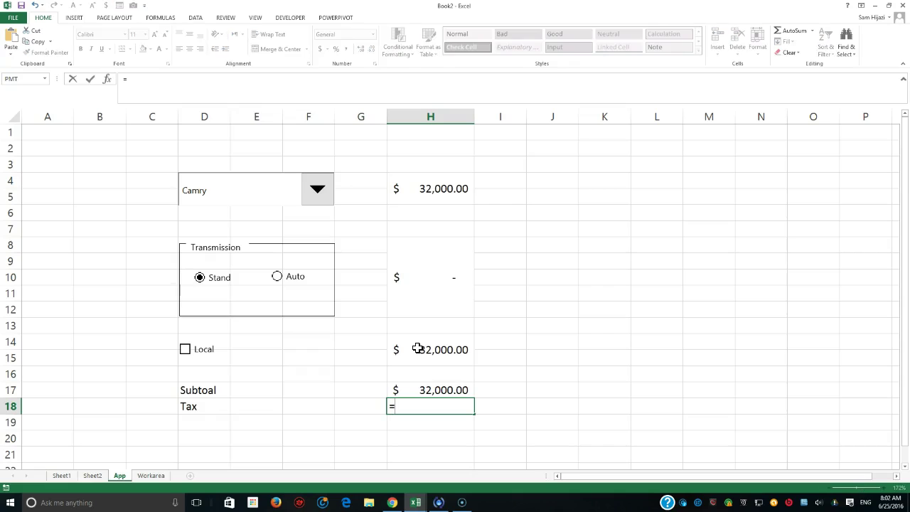
- Enter a tax formula in H18 that multiplies the subtotal in H17 by cell G2, as =H17*App!G2
click(444, 390)
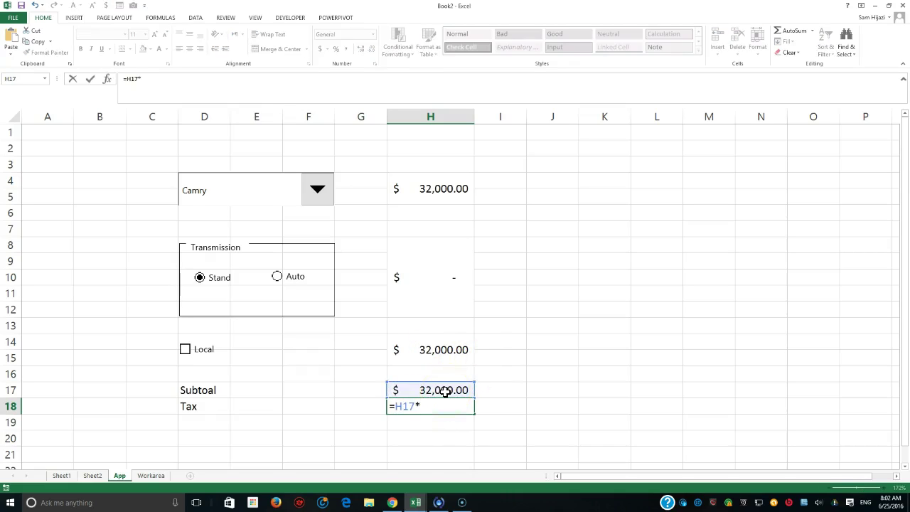
click(151, 475)
click(423, 154)
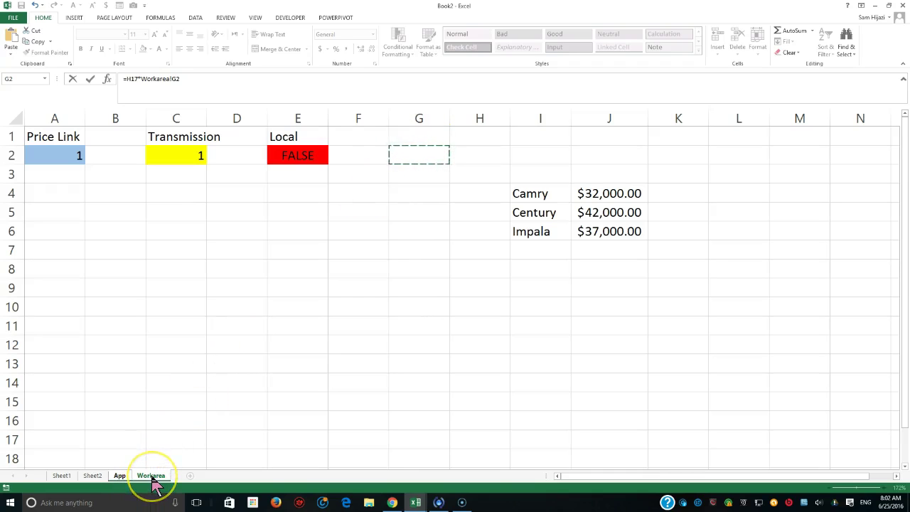
click(120, 476)
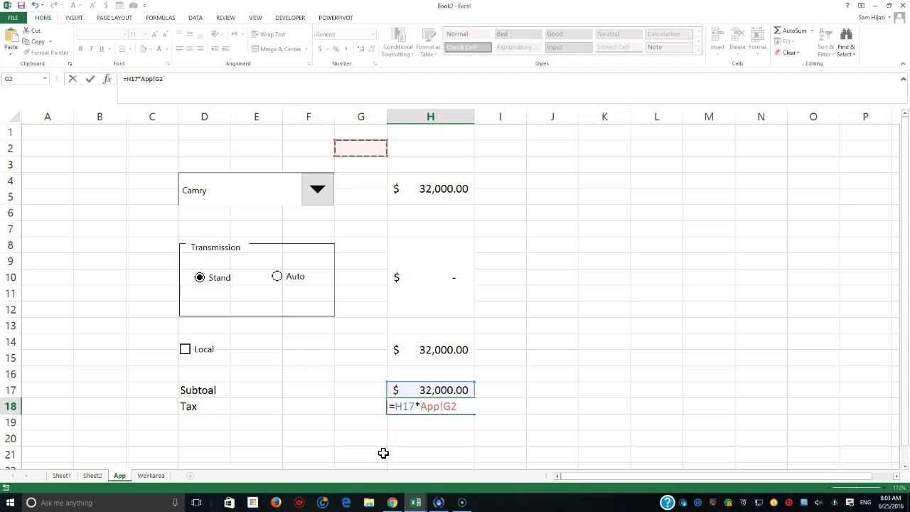
key(Return)
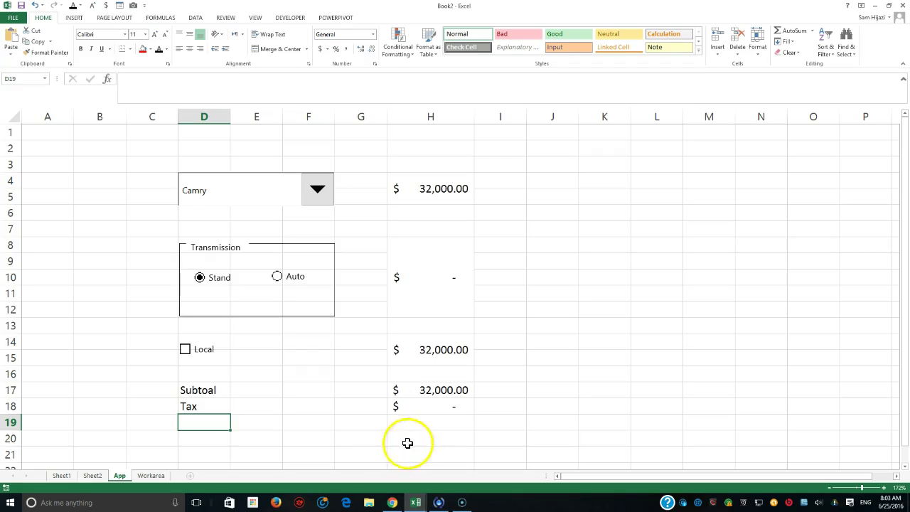
- On the Workarea sheet, enter the label Tax in cell G1 and the rate 8.25% in G2
click(424, 408)
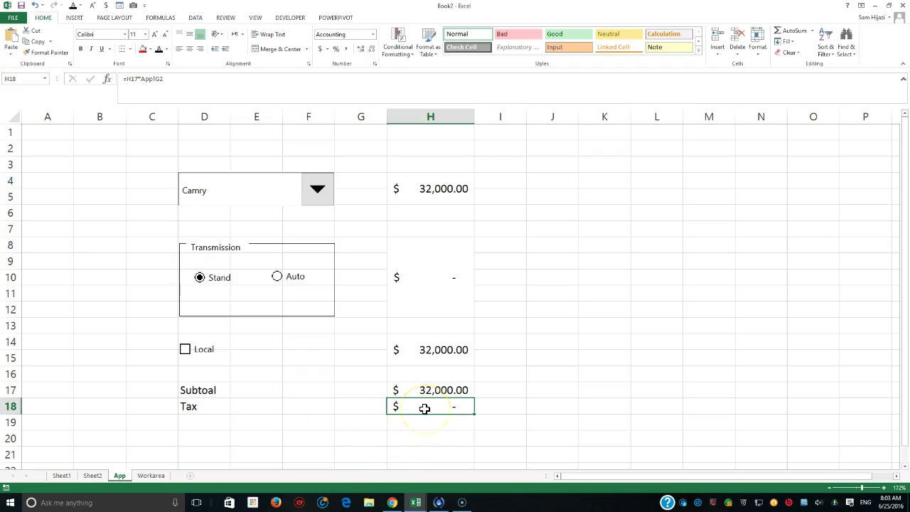
click(152, 475)
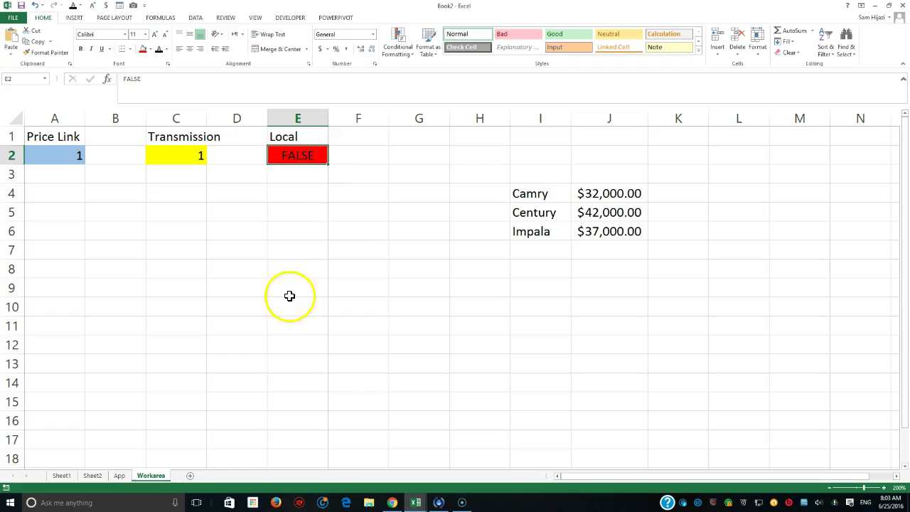
click(401, 136)
text(Tax)
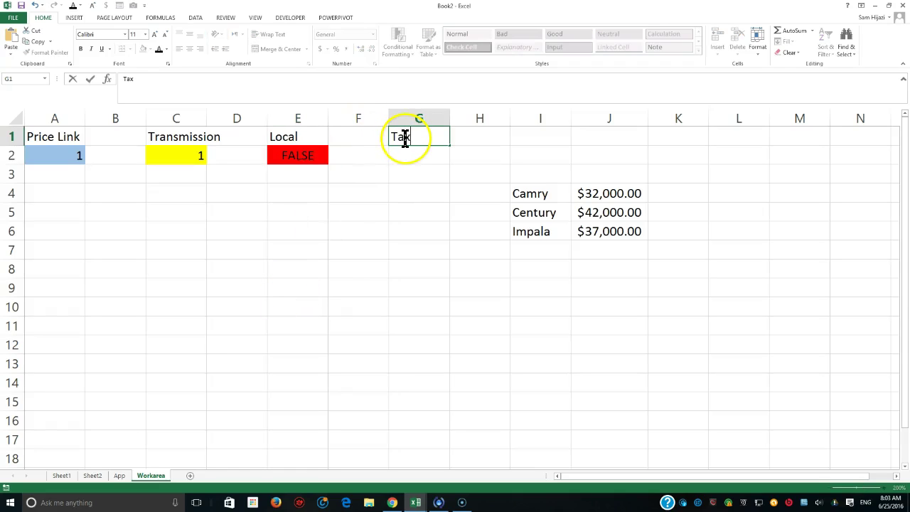
key(Return)
text(8.2)
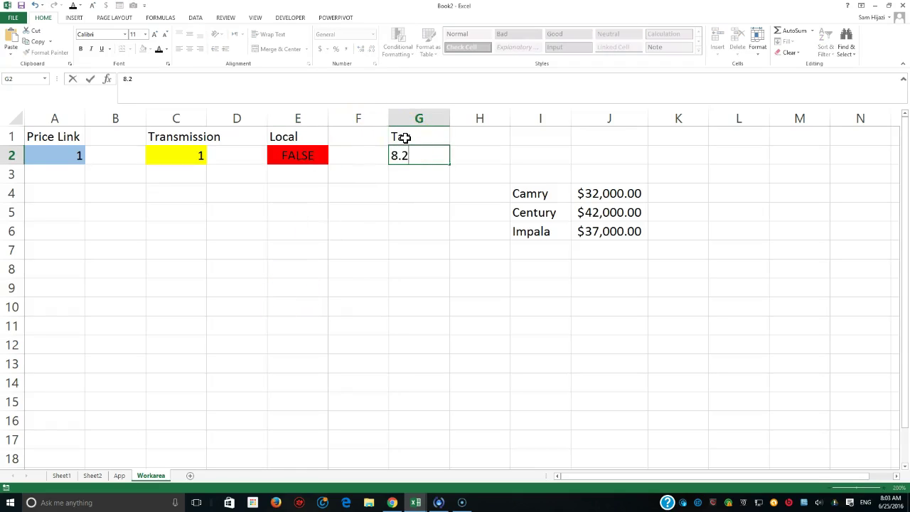
text(5%)
key(Return)
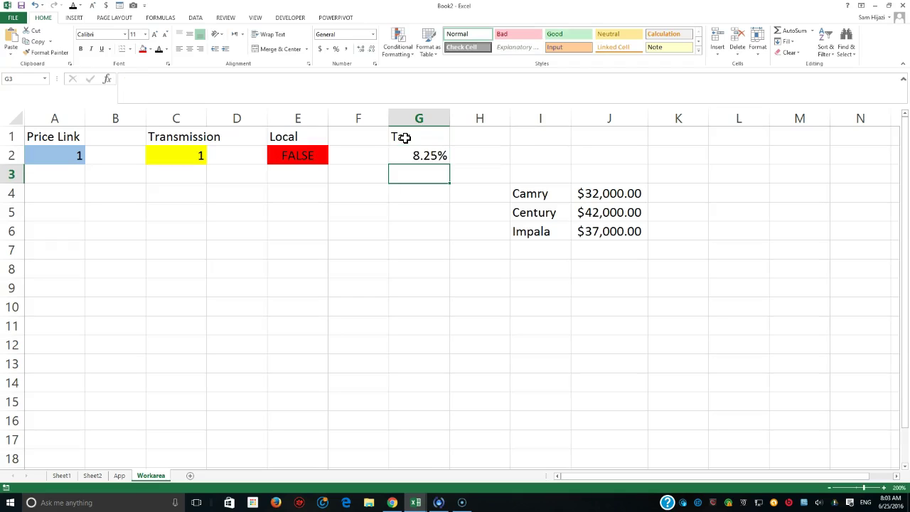
- Correct the tax formula in App cell H18 to =H17*Workarea!G2
click(117, 475)
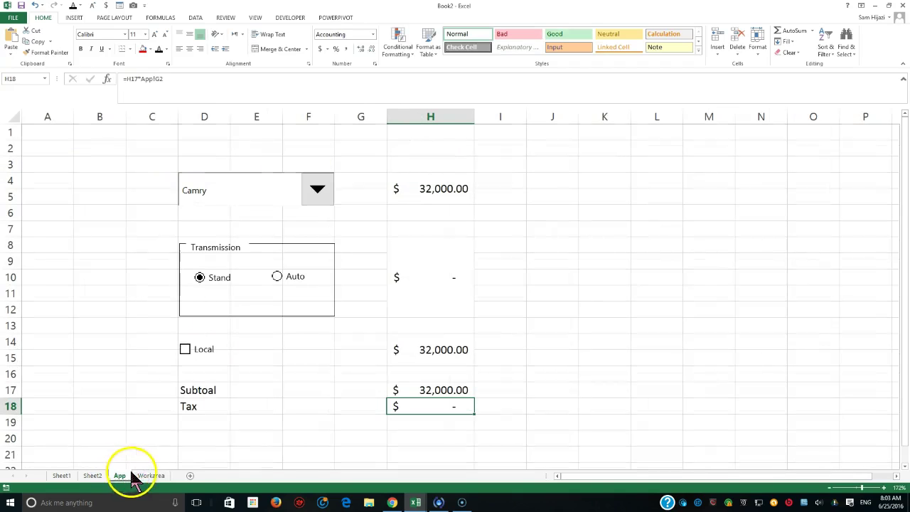
double_click(427, 405)
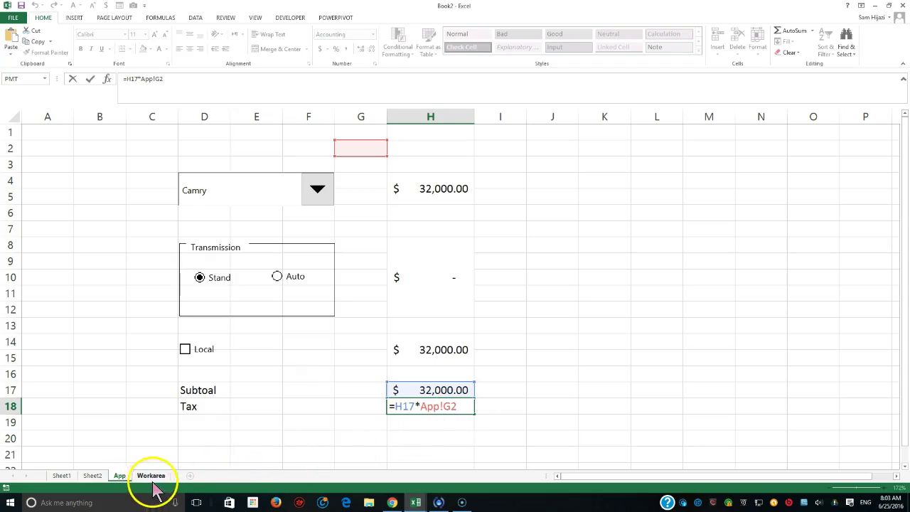
double_click(425, 406)
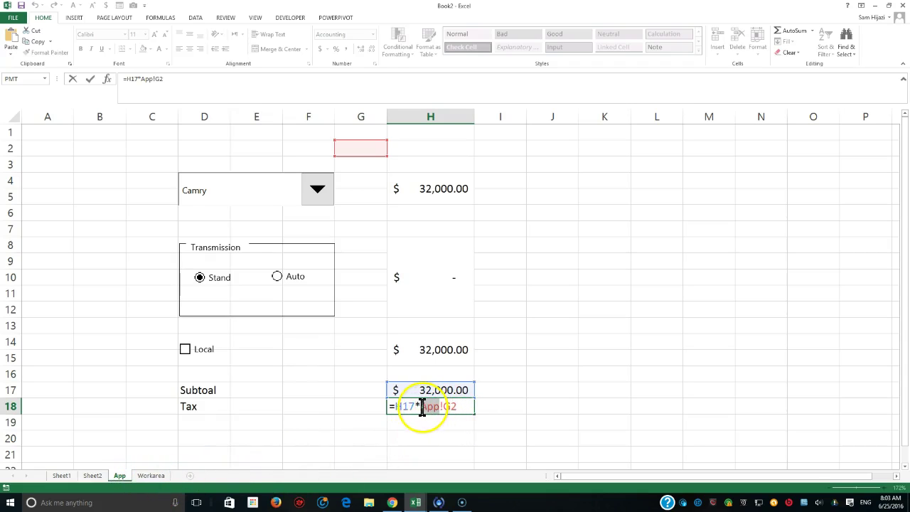
click(144, 476)
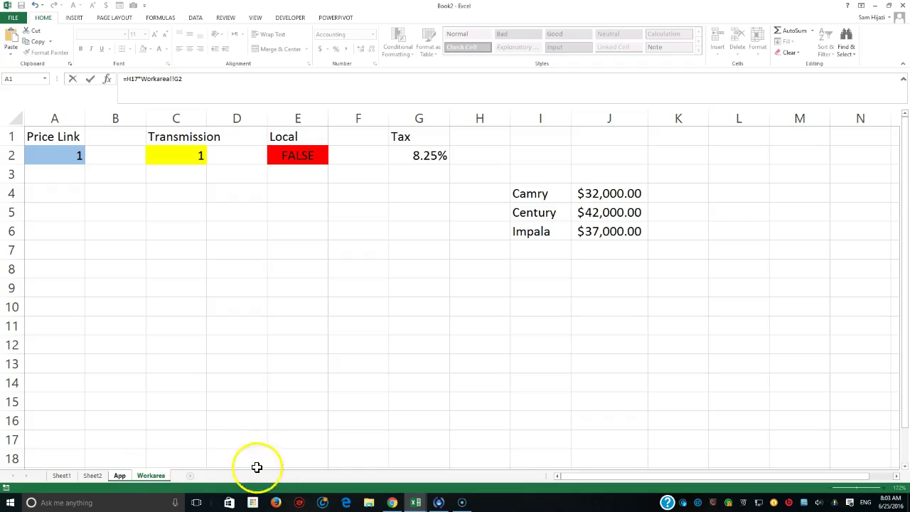
click(120, 476)
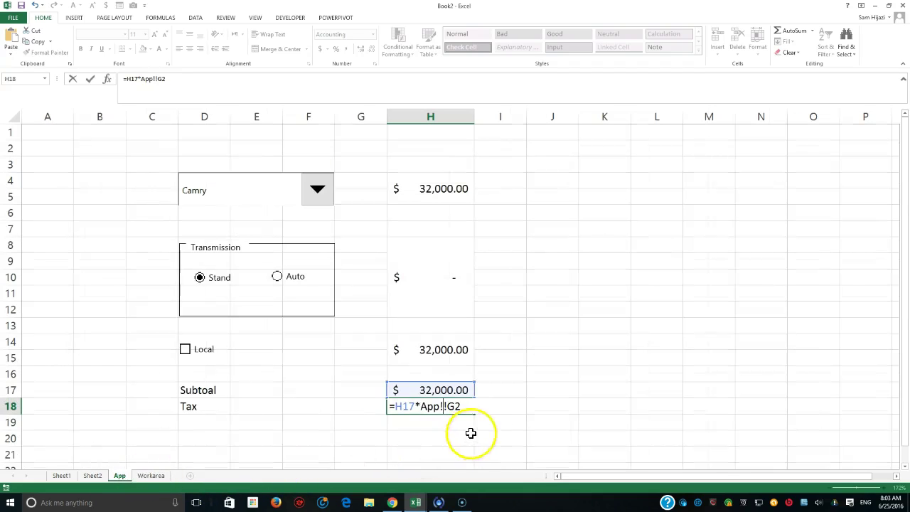
drag(469, 405, 415, 406)
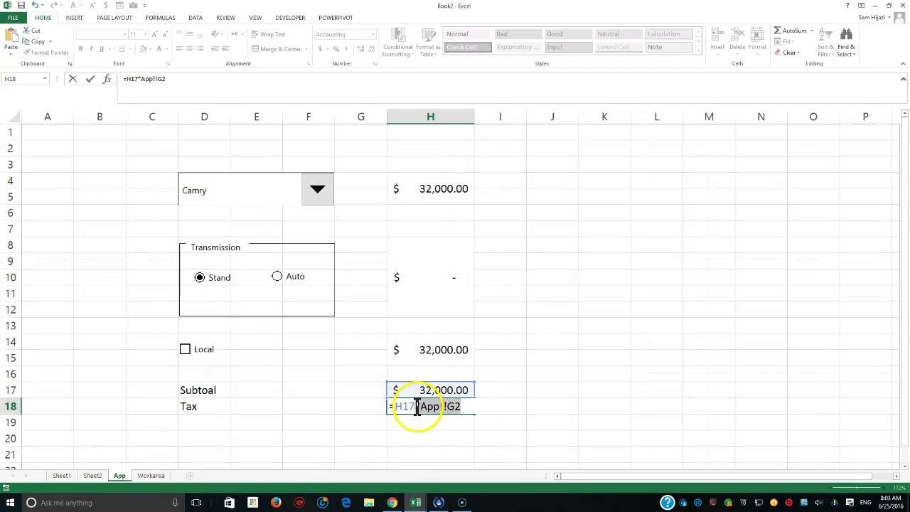
key(BackSpace)
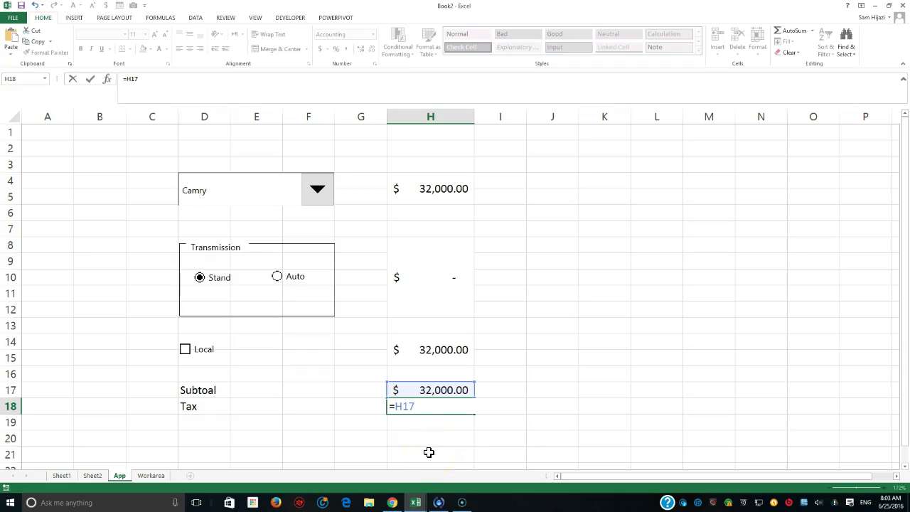
click(150, 475)
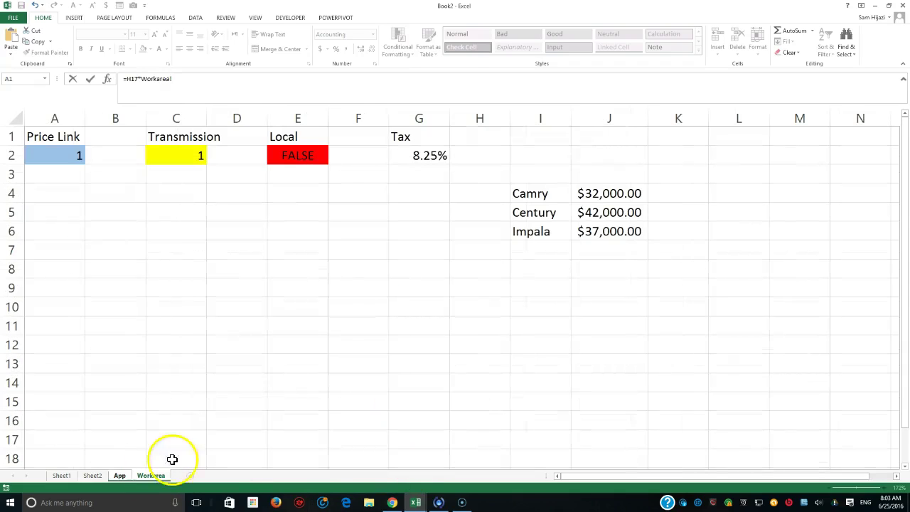
click(427, 156)
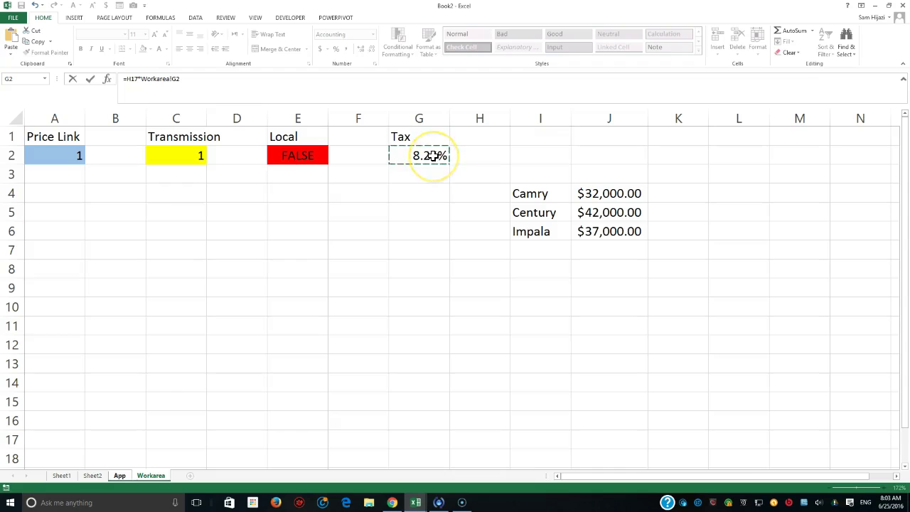
key(Return)
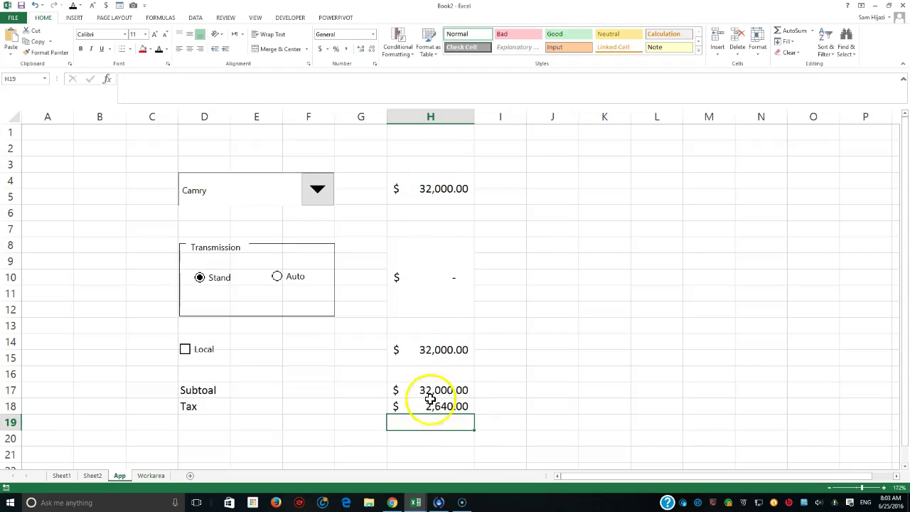
- Enter the label Total in cell D19 and move along row 19 to column H
click(211, 421)
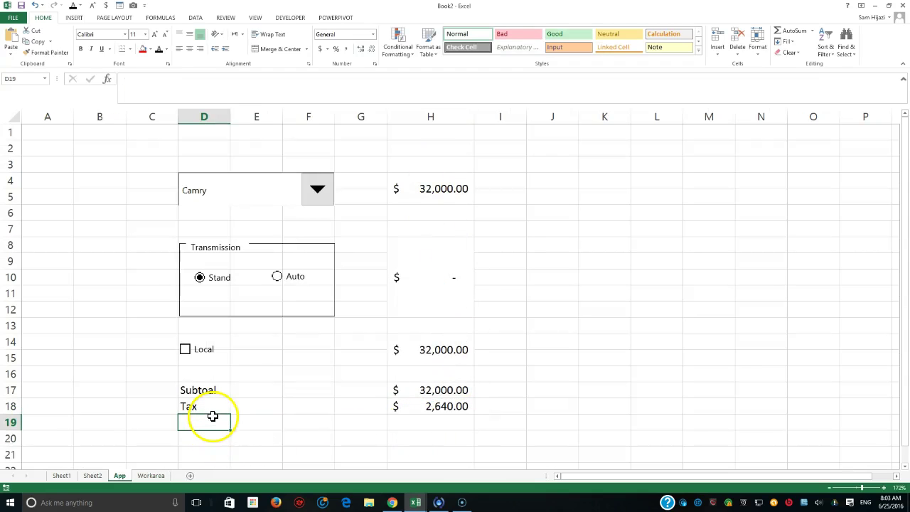
text(Total)
key(Tab)
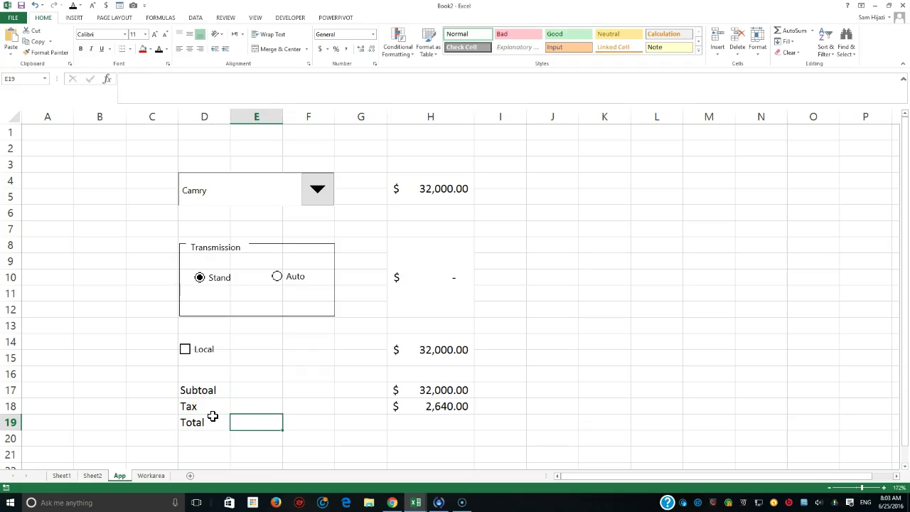
key(Tab)
key(Tab)
key(Tab)
- Enter a SUM formula in H19 that adds the subtotal and tax in H17:H18
text(=su)
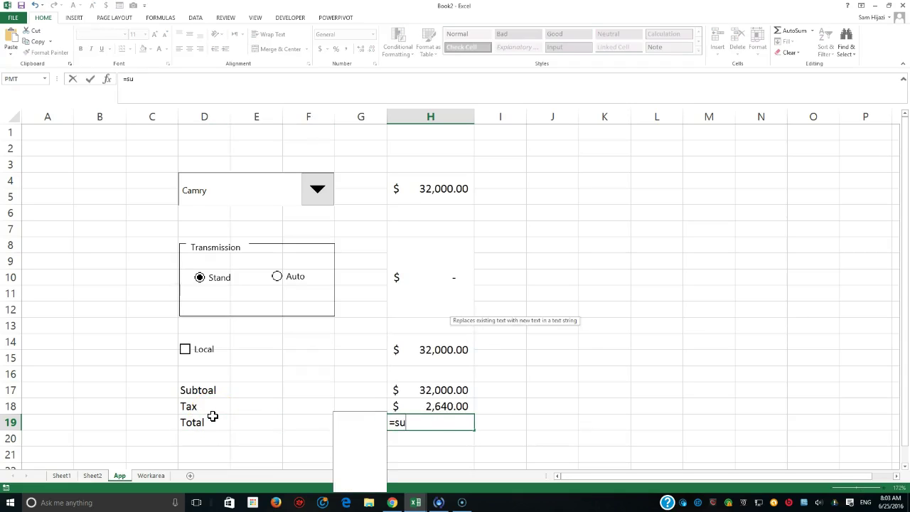
text(m()
click(435, 391)
drag(433, 405, 432, 406)
text())
key(Return)
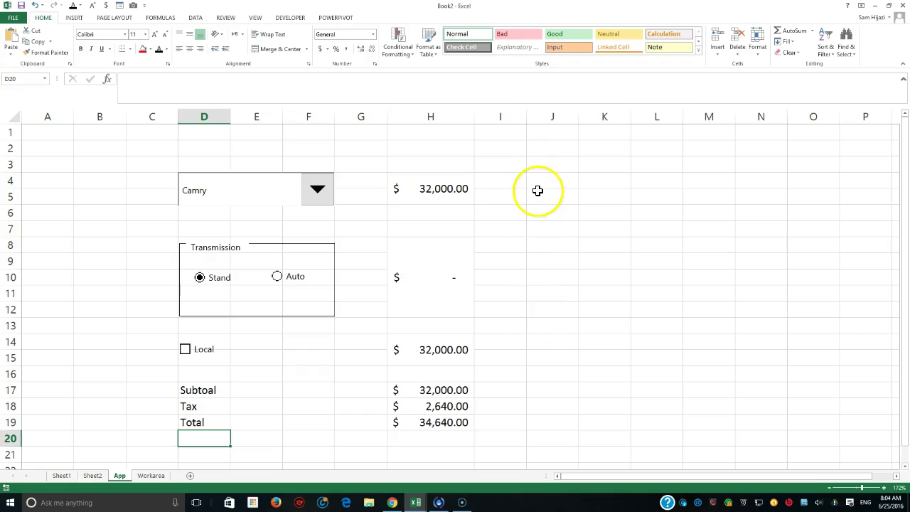
- Enter the label Profit in cell J3 and move to K3
click(548, 130)
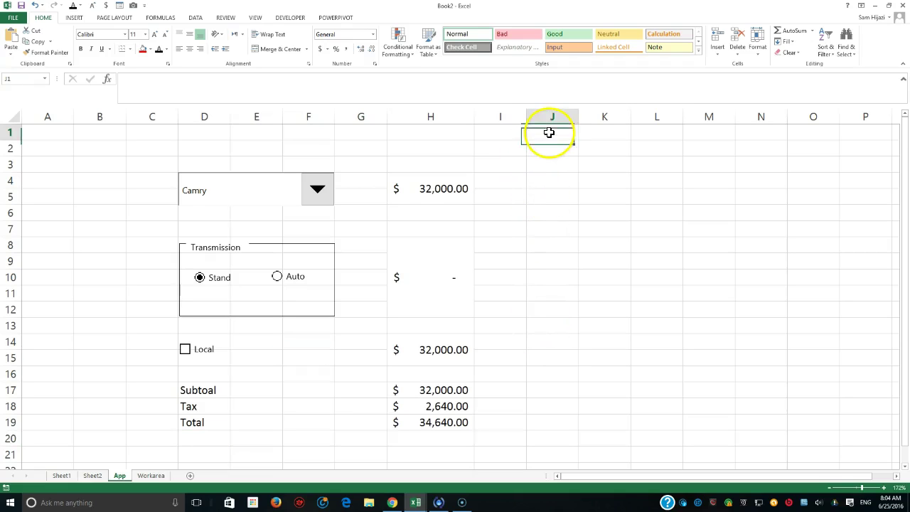
click(563, 161)
double_click(564, 170)
text(Profit)
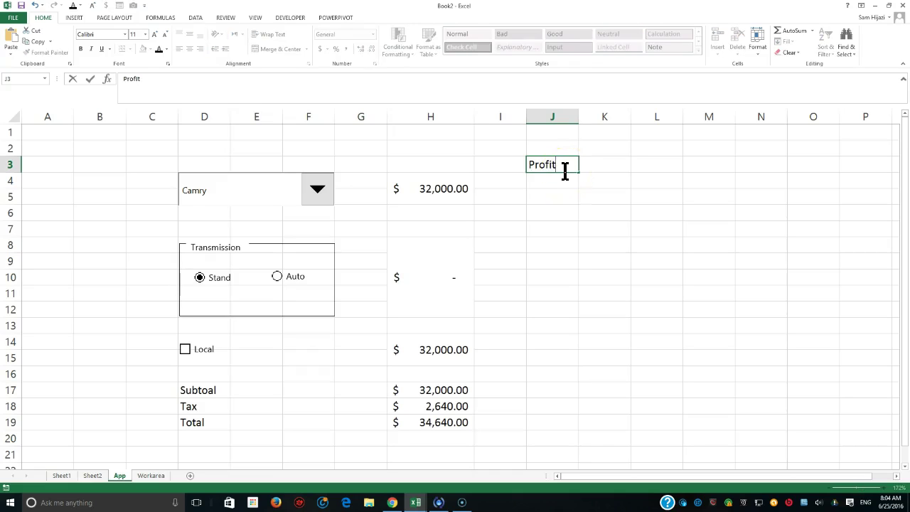
key(Tab)
- Enter the profit formula =H14*10% in cell K3
text(=)
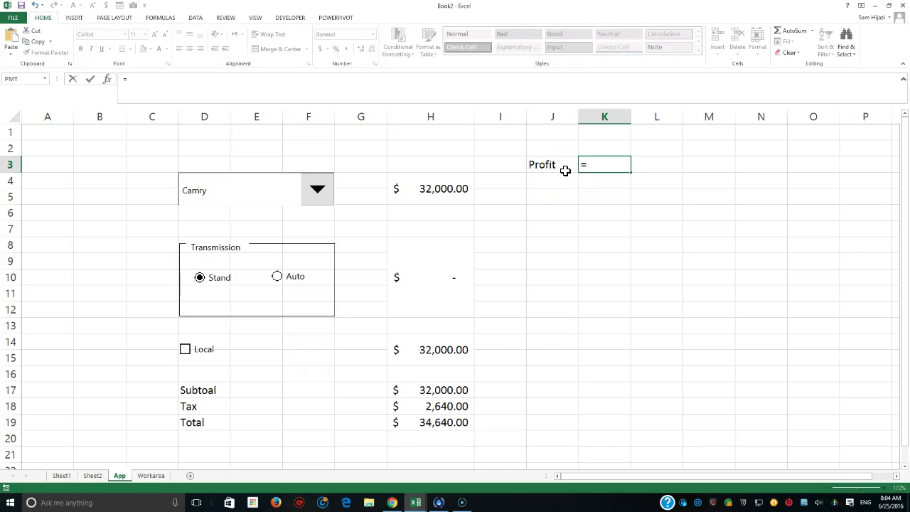
click(454, 353)
text(*)
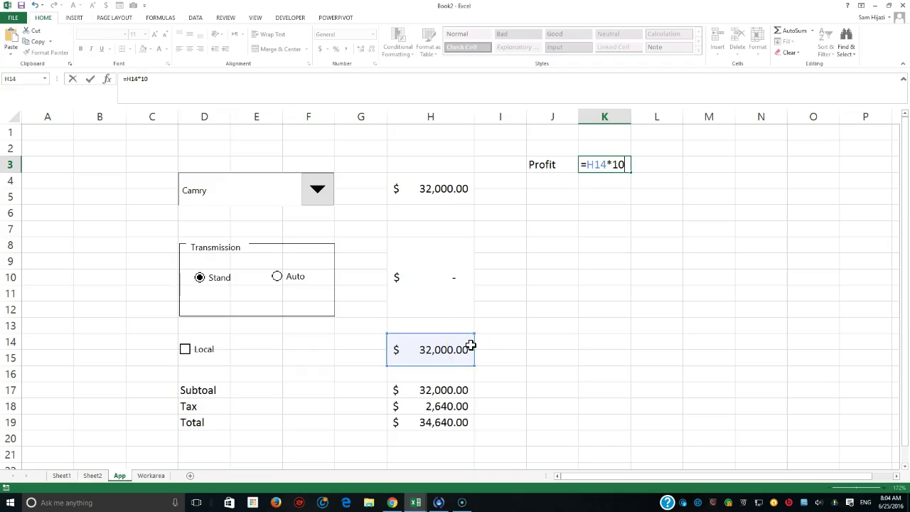
key(Return)
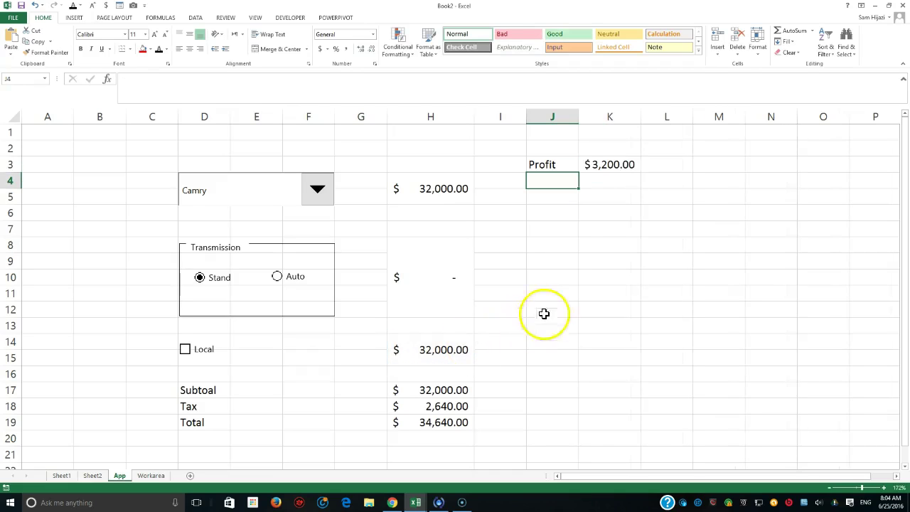
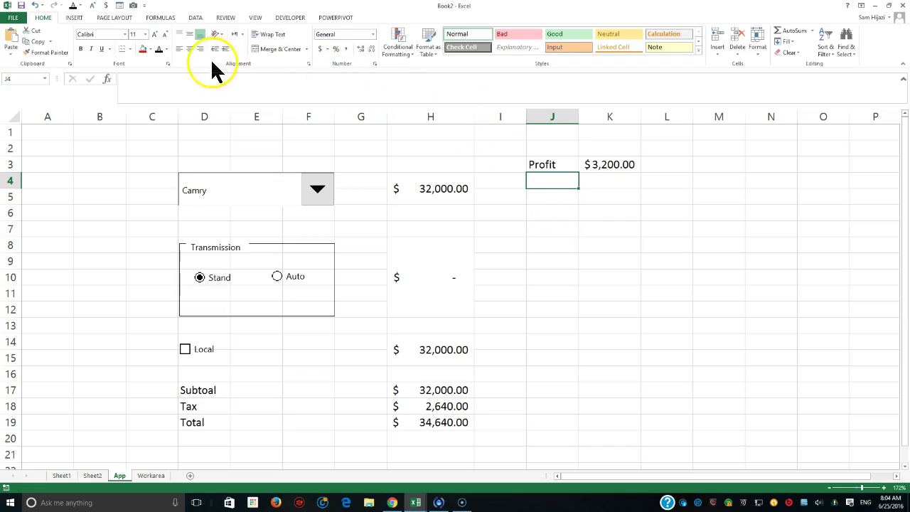
- Insert a small sun shape above the Profit label in cell J2, about 0.23" high and 0.24" wide
click(75, 18)
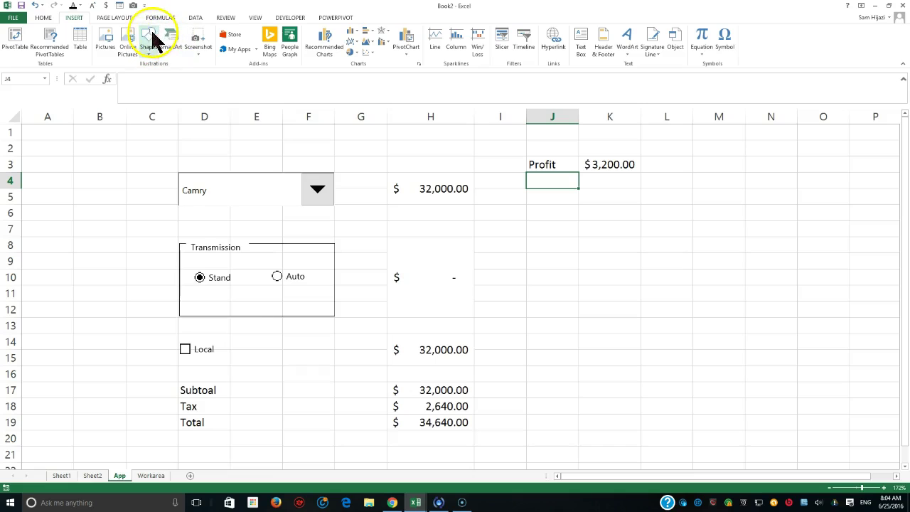
click(151, 37)
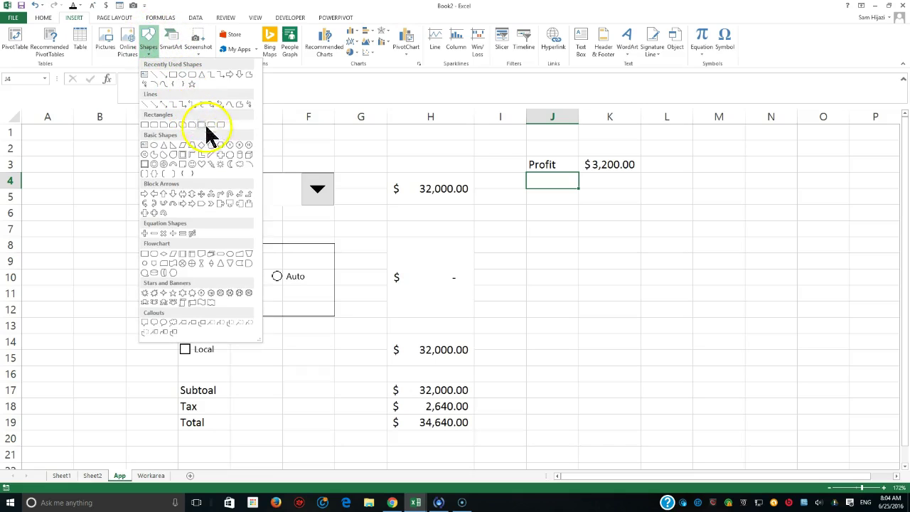
click(222, 171)
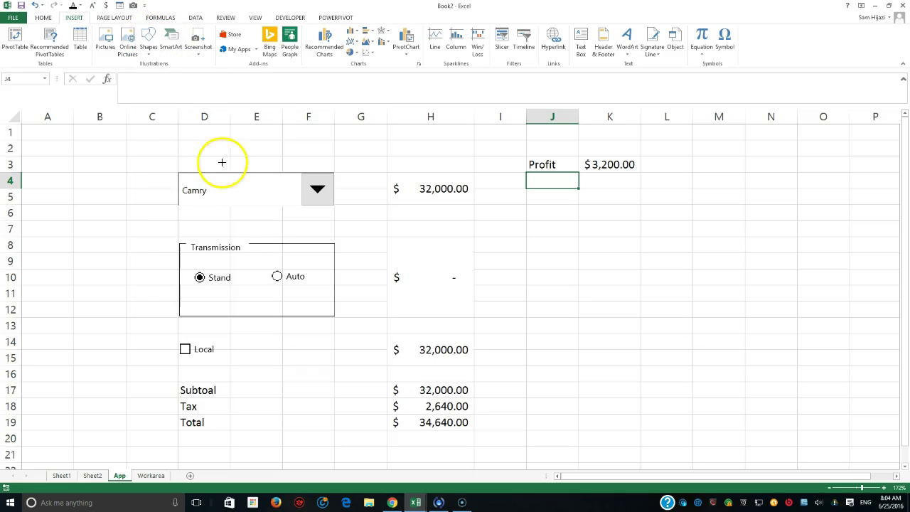
mouse_move(539, 141)
mouse_down()
mouse_move(558, 158)
mouse_move(549, 146)
mouse_up()
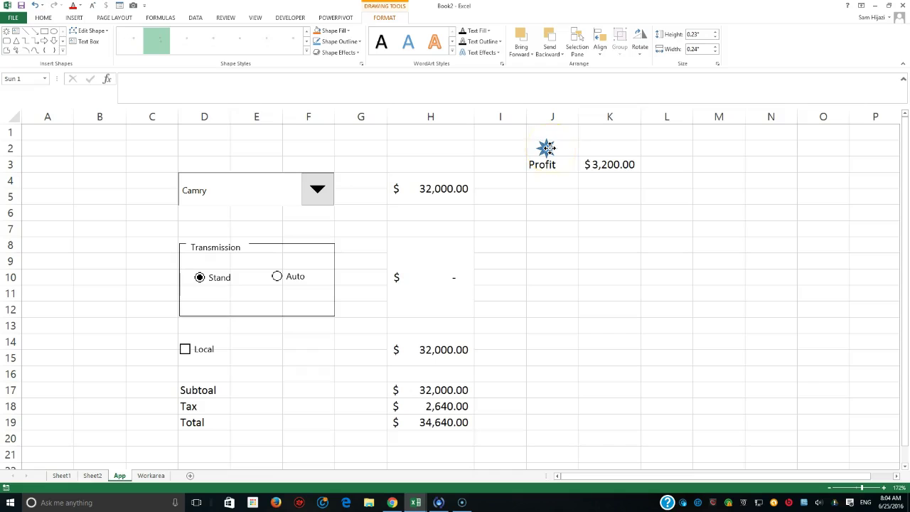
- Insert a small cloud shape above the profit amount in cell K2, about 0.19" high and 0.33" wide
click(76, 19)
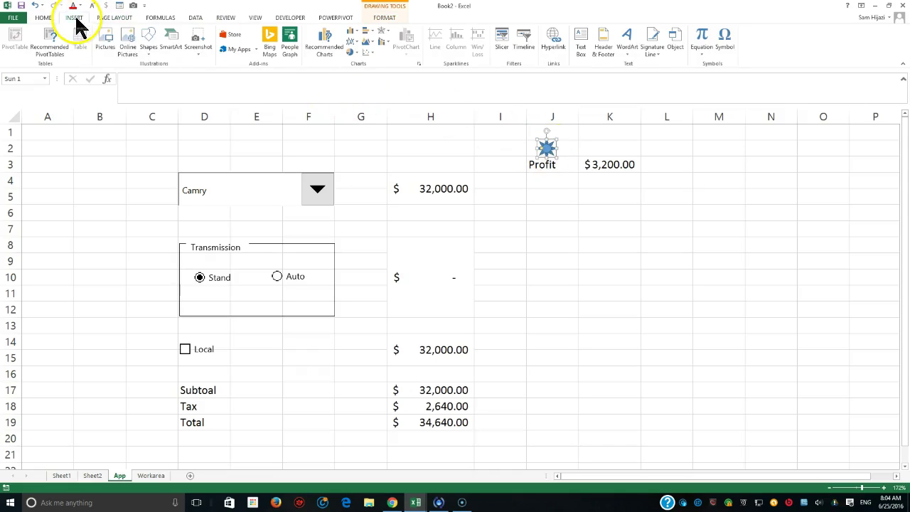
click(149, 41)
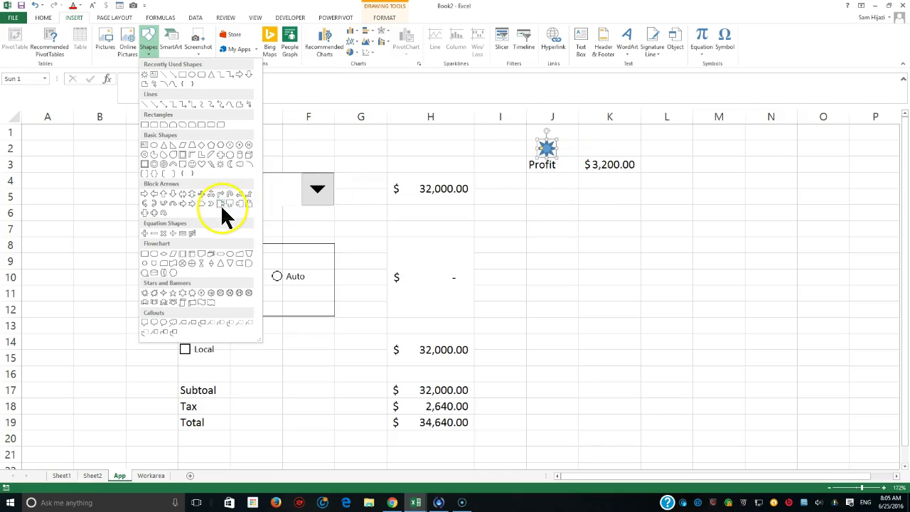
click(240, 164)
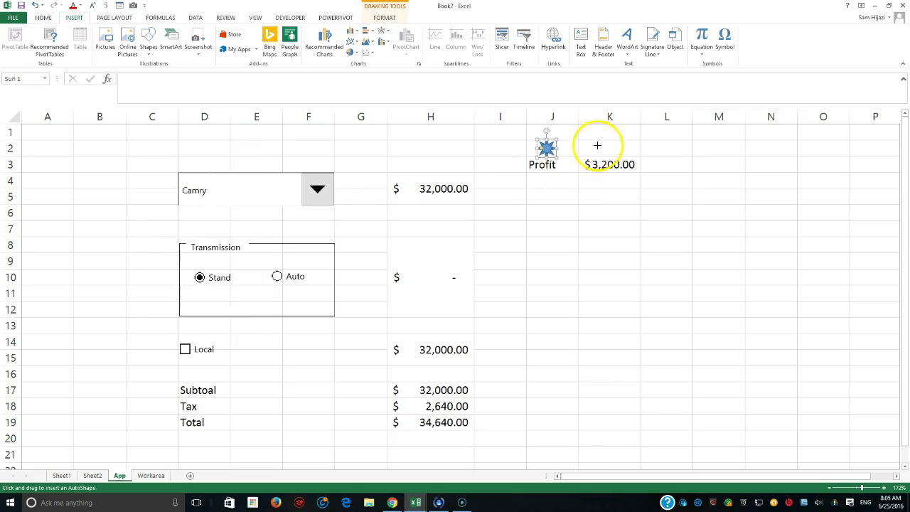
drag(595, 138, 623, 155)
click(619, 231)
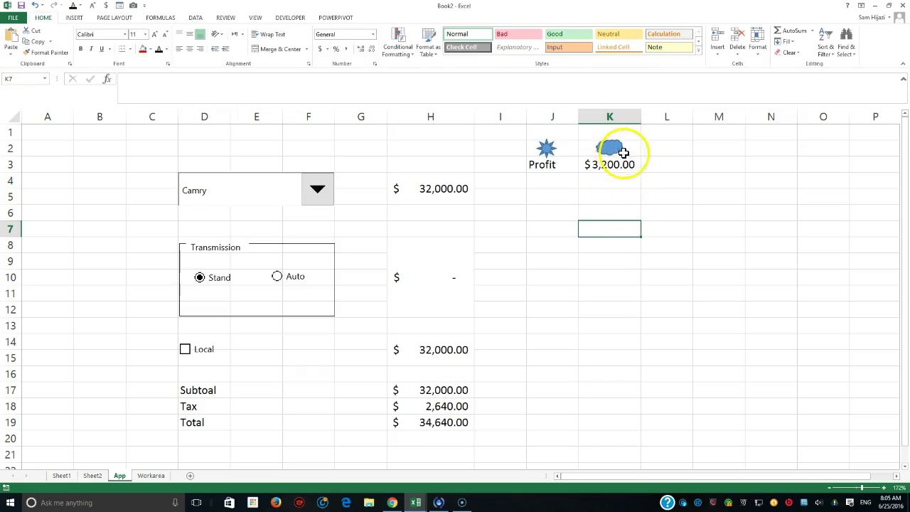
- Nudge the sun slightly up and the cloud slightly left above the profit cells, then deselect them
click(549, 146)
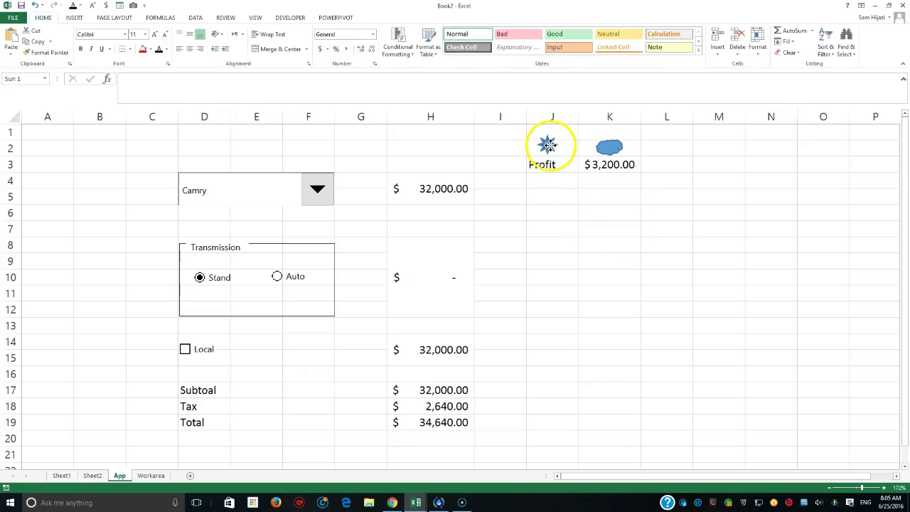
click(612, 151)
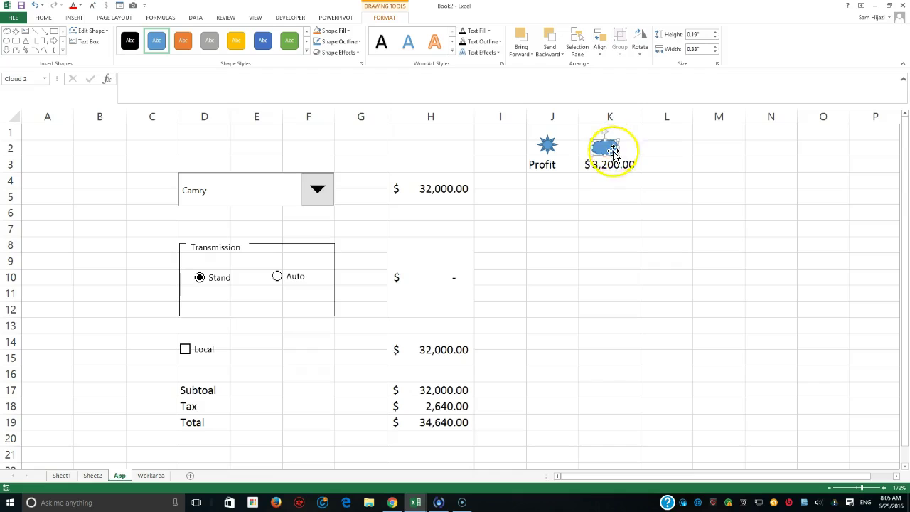
click(588, 260)
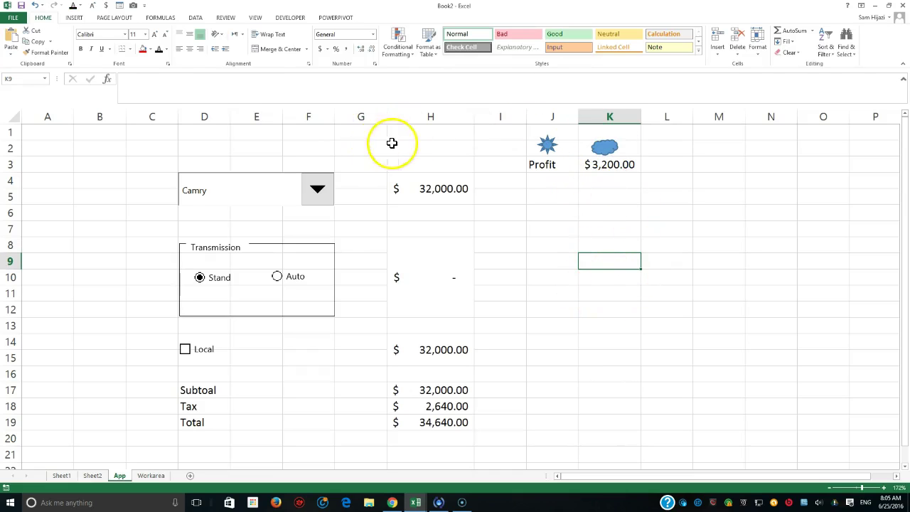
- Start recording a macro named HideProfit with the shortcut Ctrl+Shift+H, stored in This Workbook
click(294, 20)
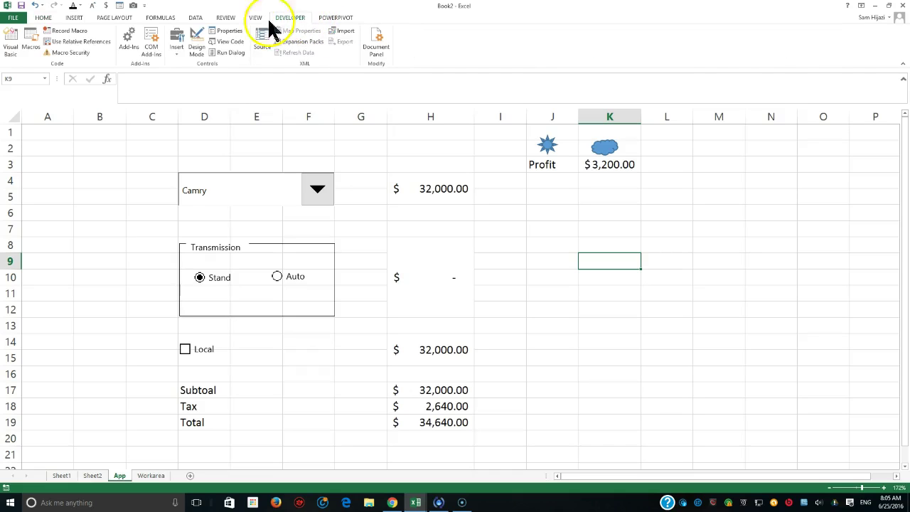
click(71, 30)
click(459, 357)
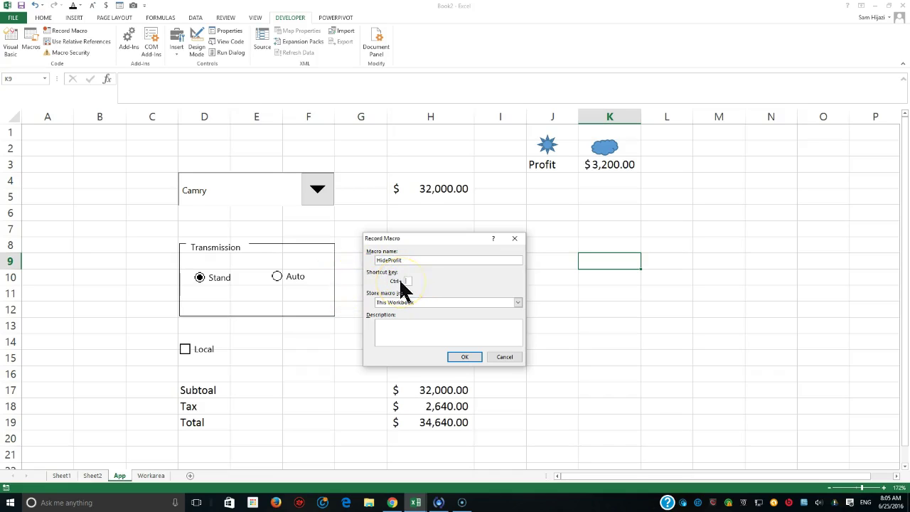
click(465, 362)
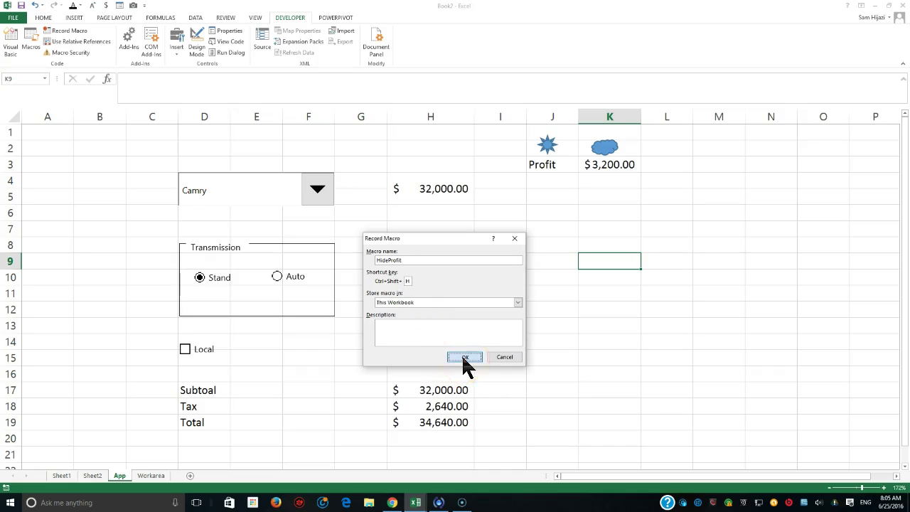
- Clear the profit label and amount in J3:K3 and stop recording the macro
click(543, 165)
drag(543, 164, 588, 165)
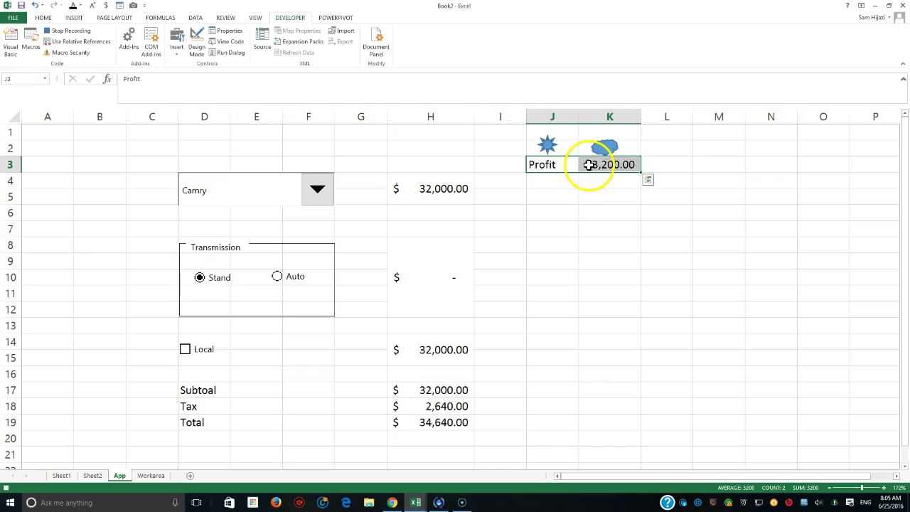
key(Delete)
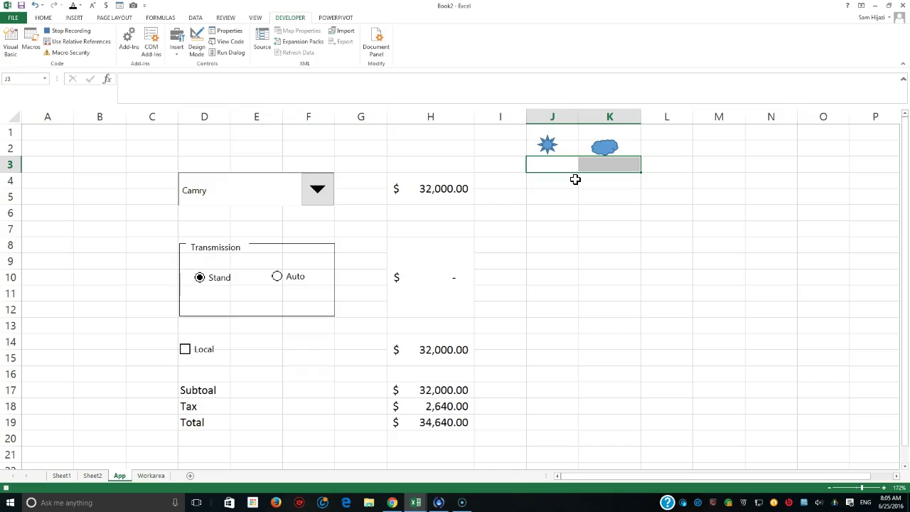
click(71, 30)
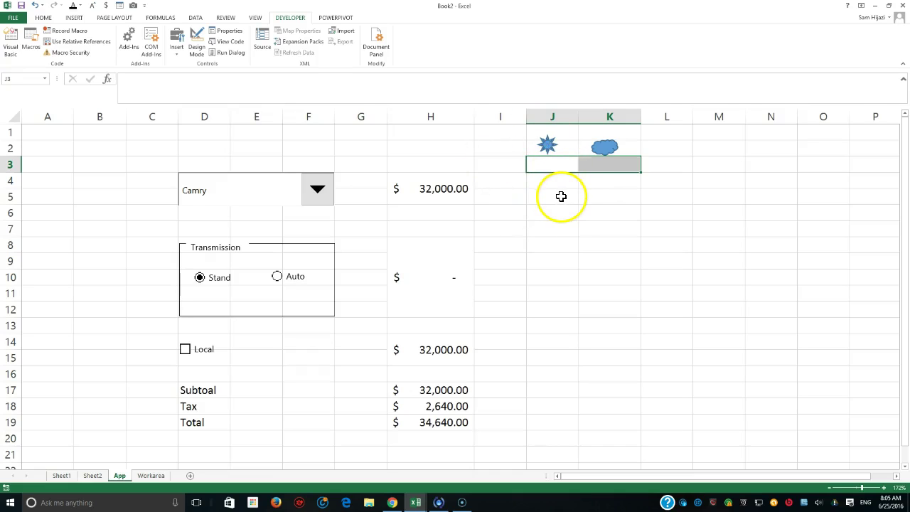
- Start recording a macro named ShowProfit with the shortcut Ctrl+Shift+S, stored in This Workbook
click(81, 33)
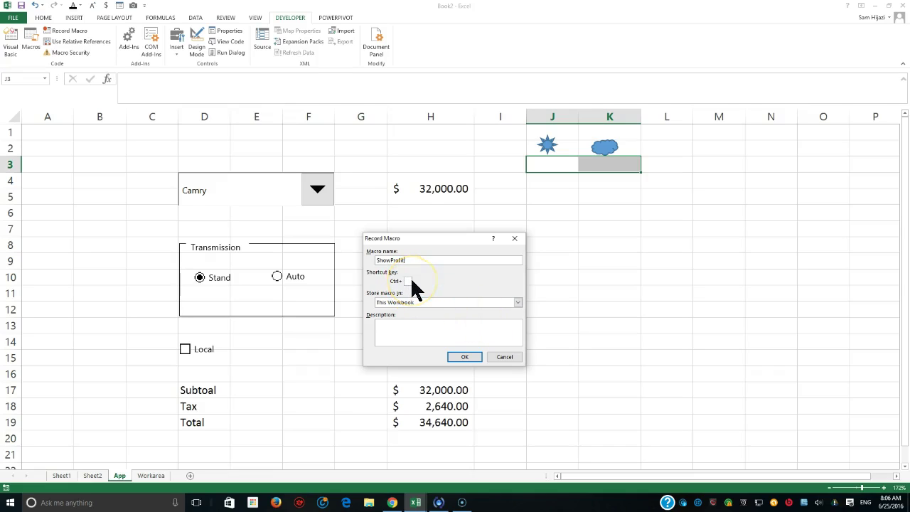
click(407, 281)
text(S)
click(459, 356)
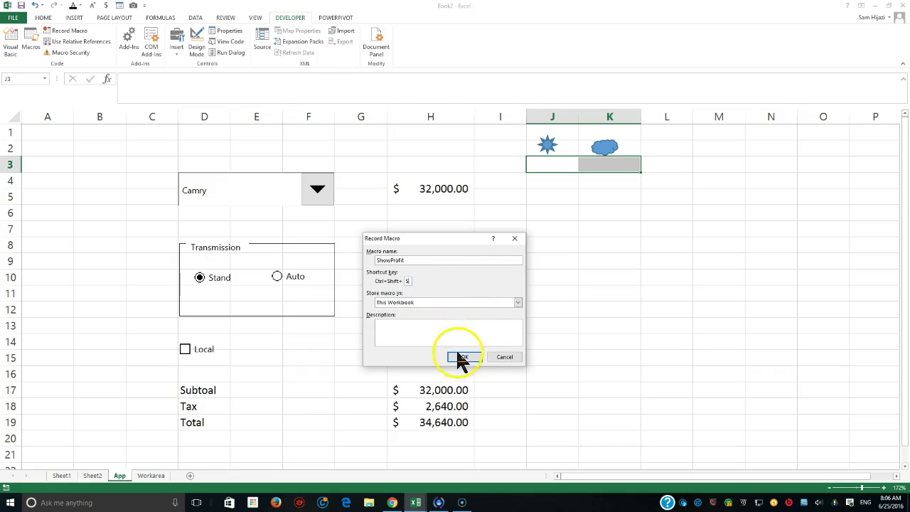
- Enter the label Profit in cell J3 and the formula =H14*10% in cell K3
click(555, 164)
text(Profit)
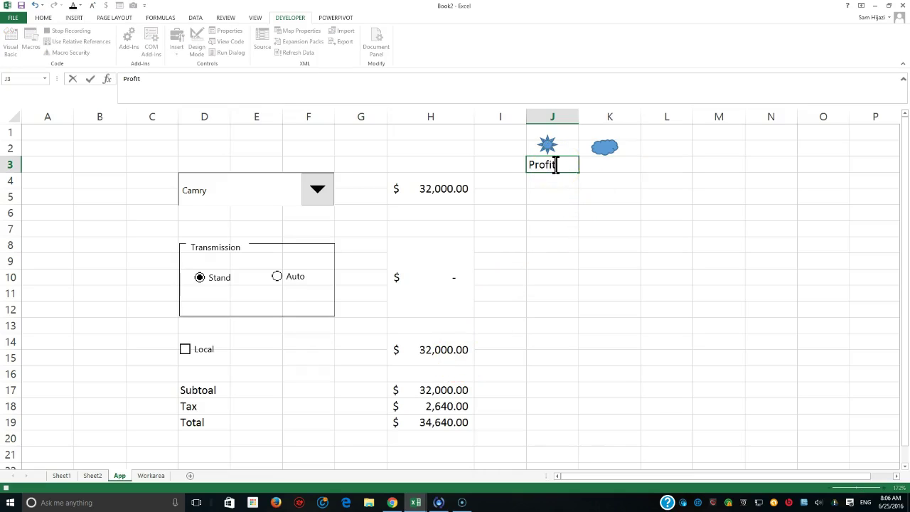
key(Tab)
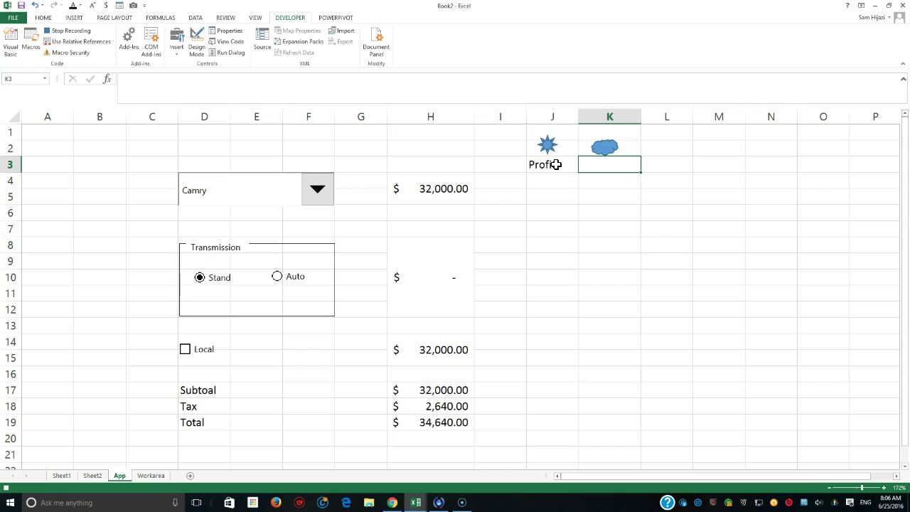
text(=)
click(447, 350)
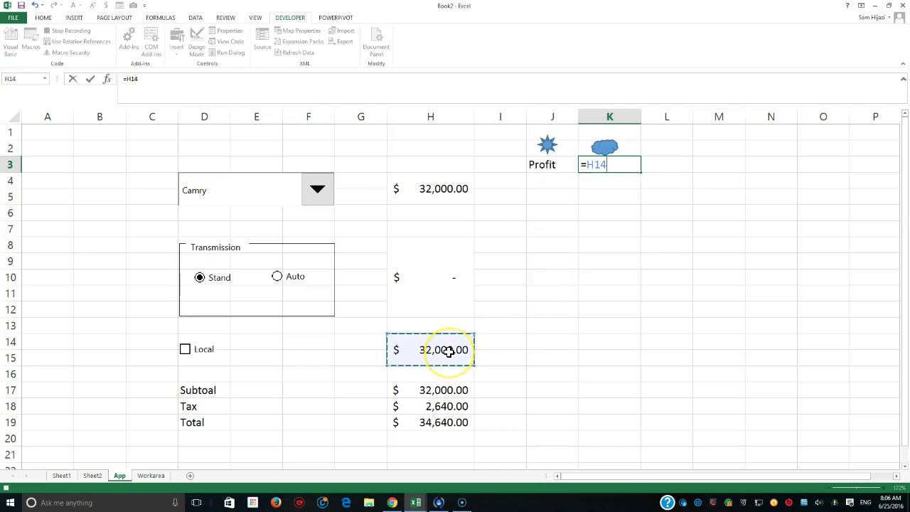
text(*)
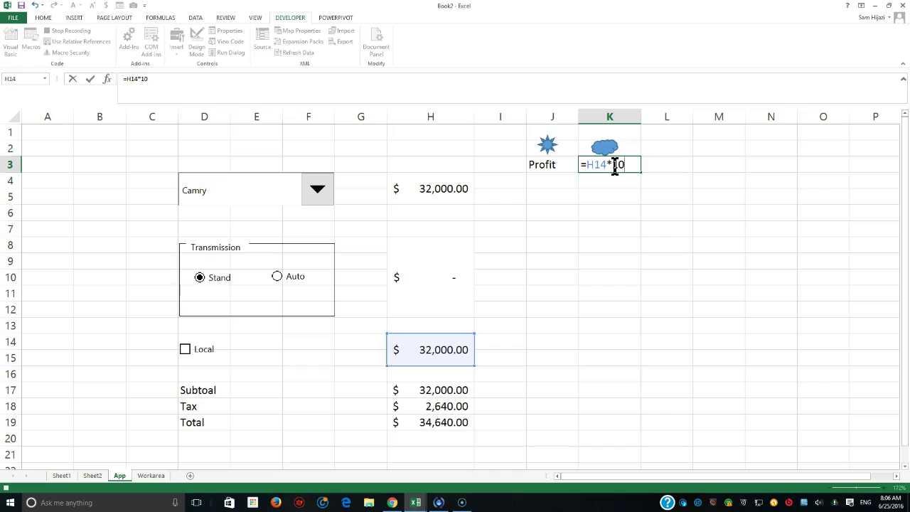
key(Return)
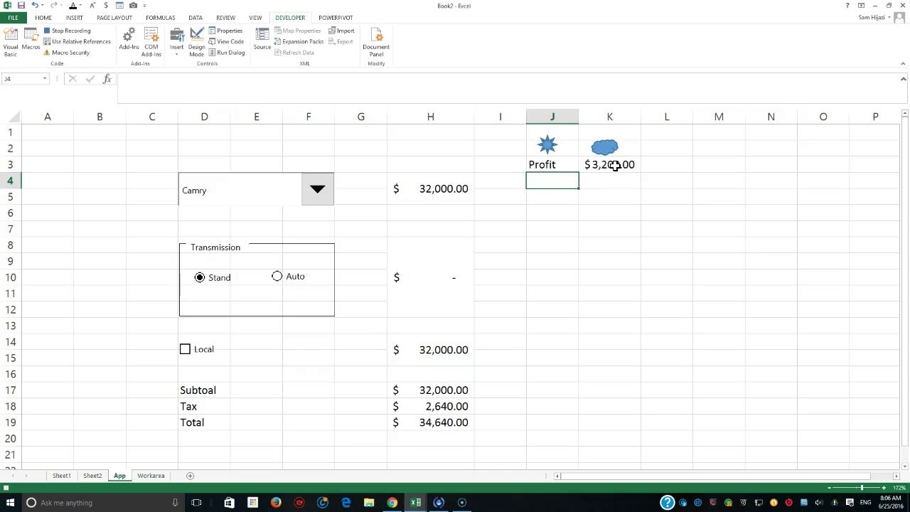
- Select the empty cell C4 away from the profit cells and stop recording the macro
click(551, 165)
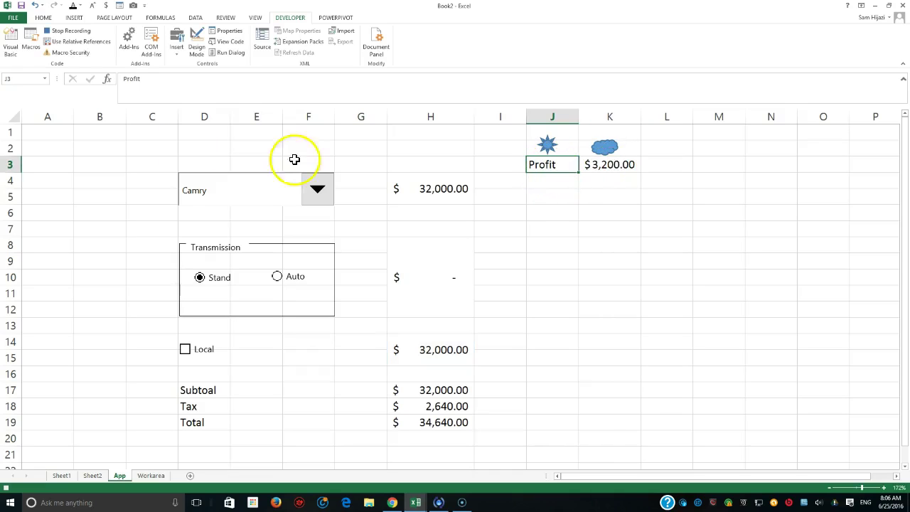
click(59, 135)
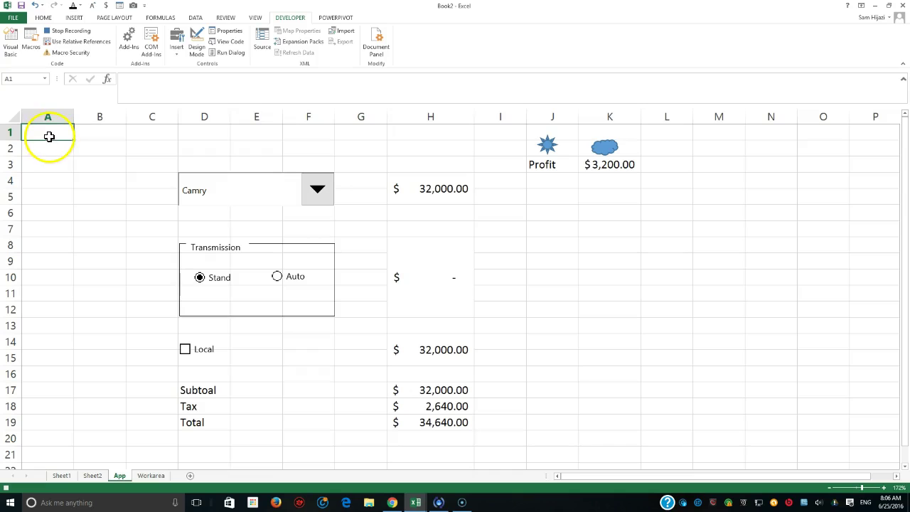
click(157, 182)
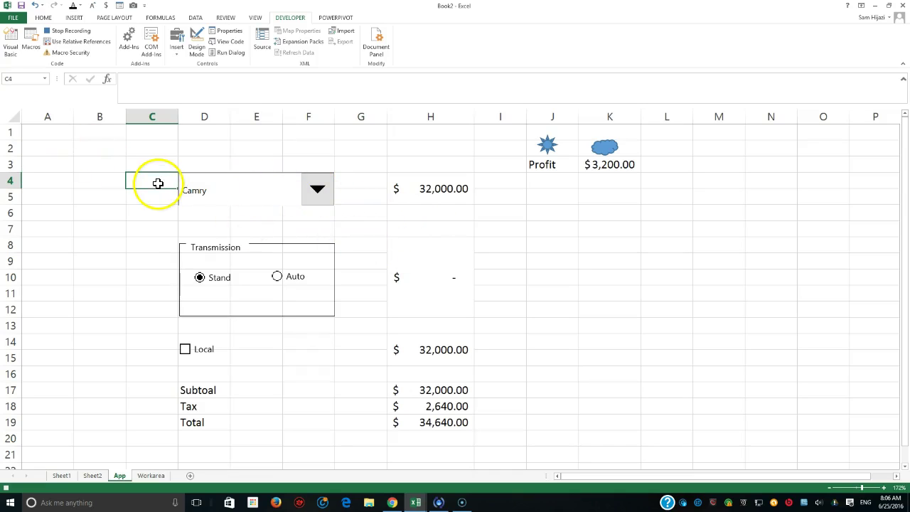
click(79, 32)
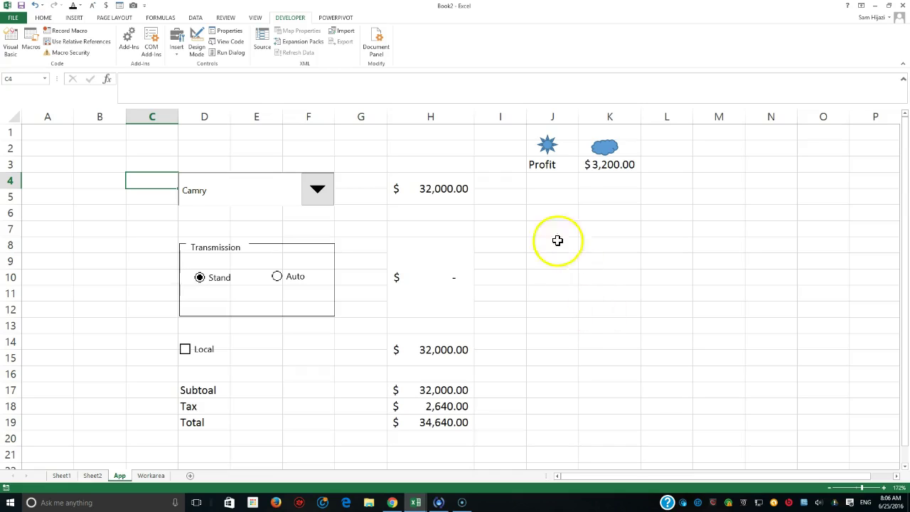
- Assign the HideProfit macro to the sun shape above the Profit label
click(547, 146)
right_click(548, 147)
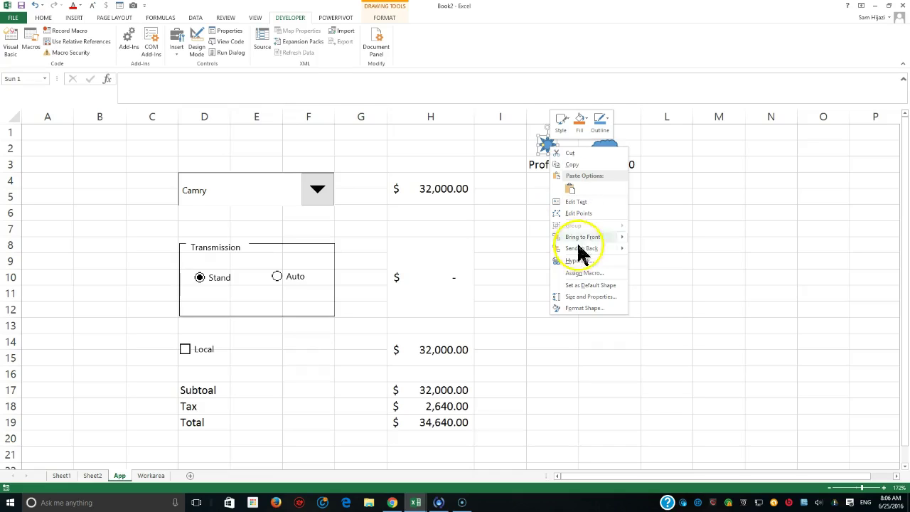
click(583, 273)
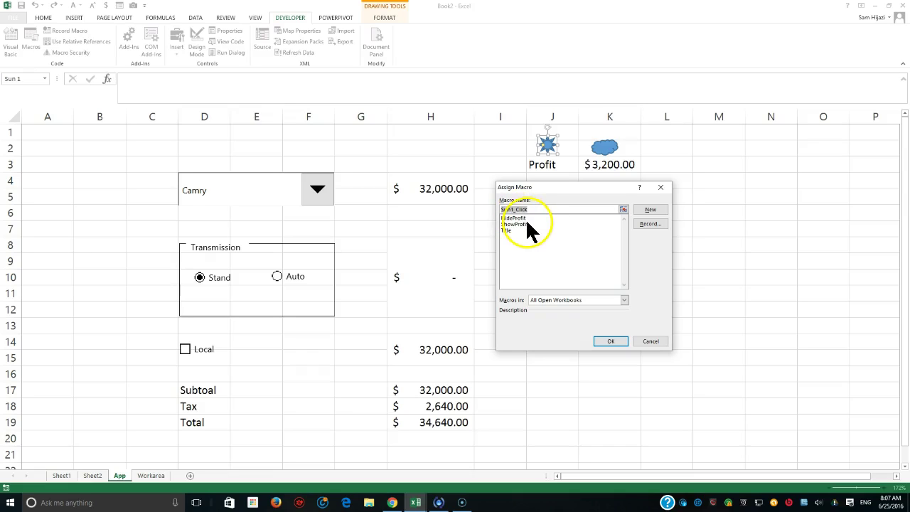
click(506, 231)
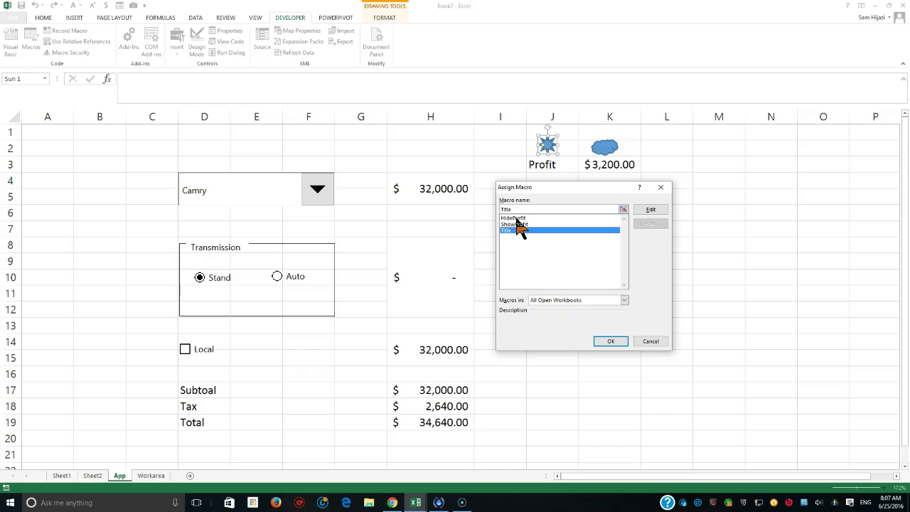
click(518, 218)
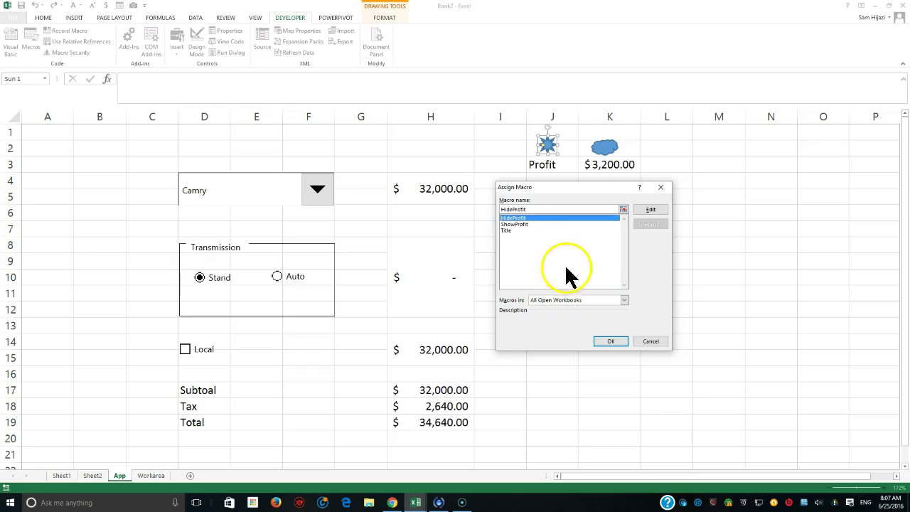
click(609, 341)
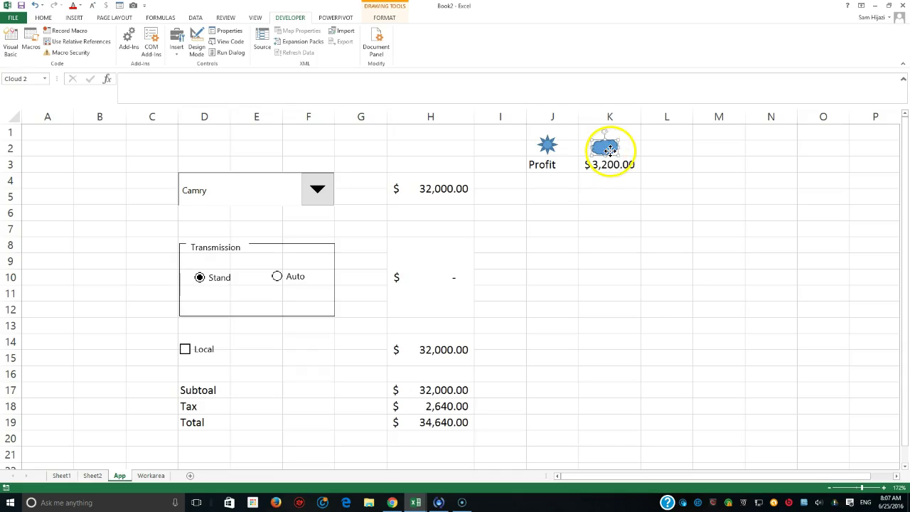
- Assign the ShowProfit macro to the cloud shape above the profit amount and deselect the shape
right_click(610, 156)
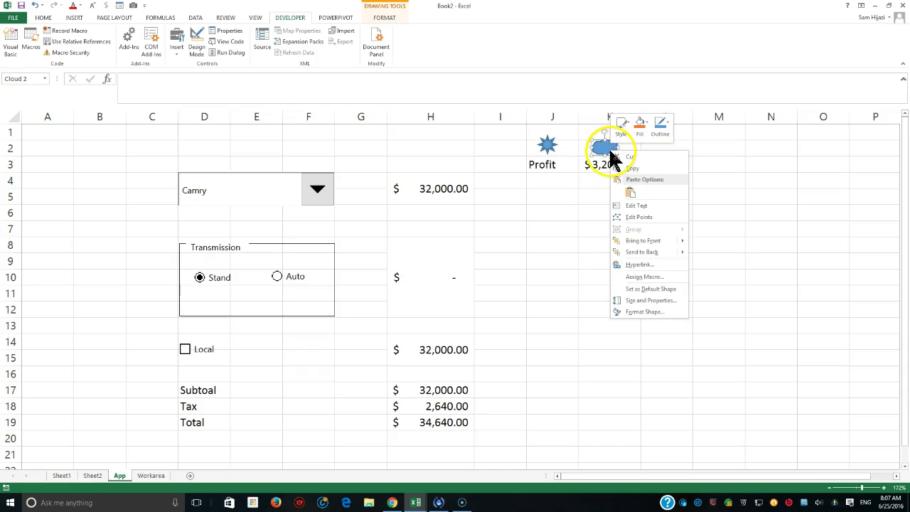
click(650, 277)
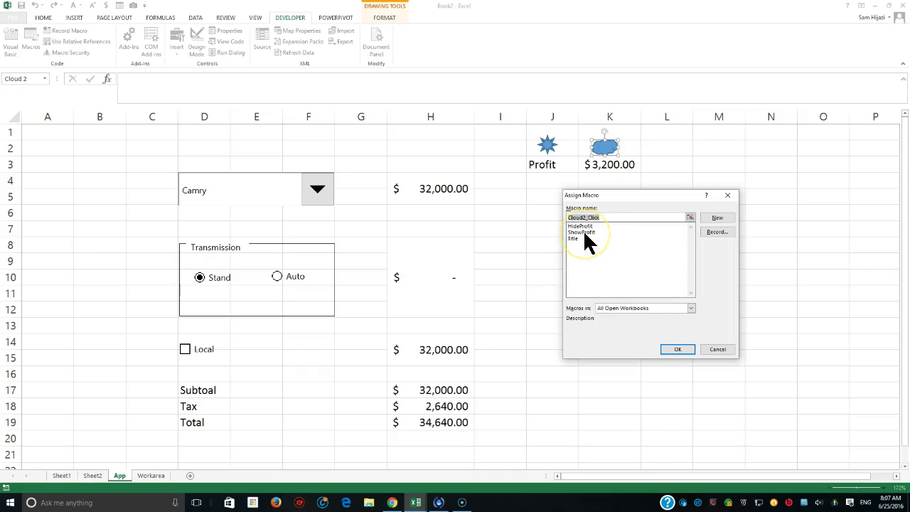
click(583, 232)
click(677, 349)
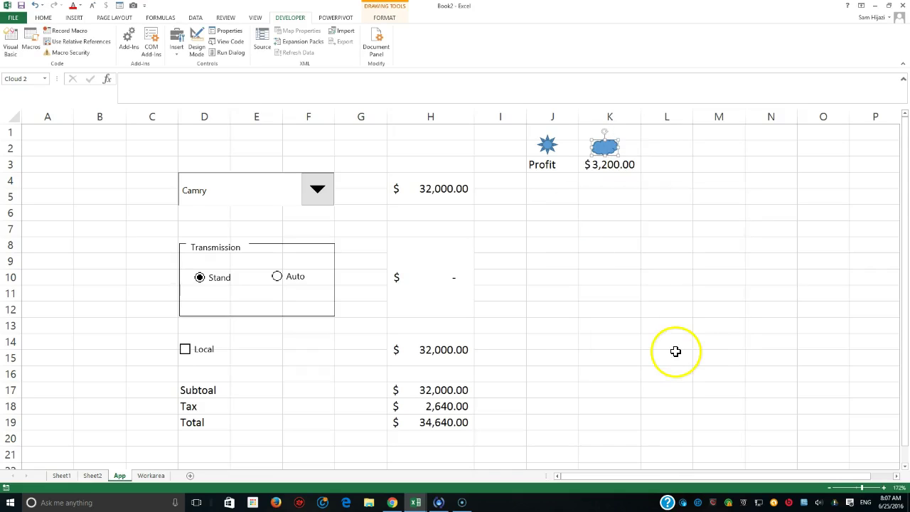
click(618, 291)
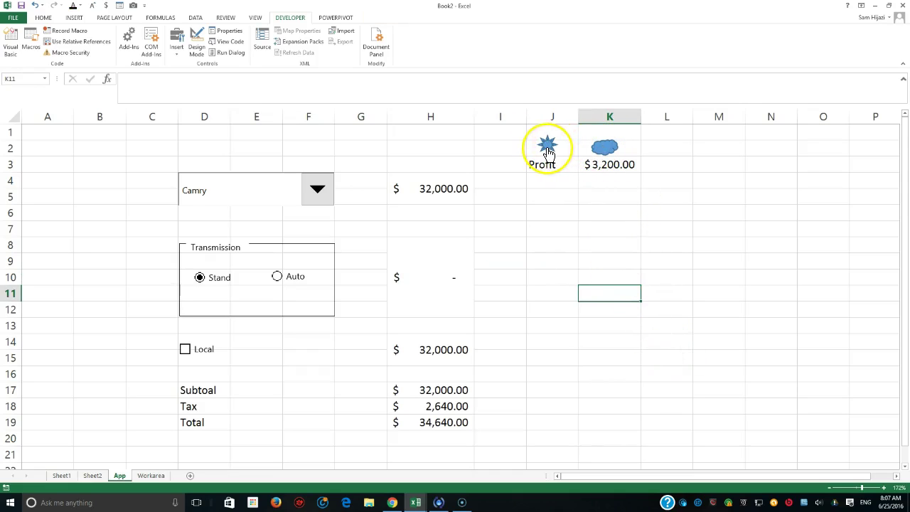
- Test the macro shapes by hiding the profit with the sun and showing it with the cloud, twice
click(547, 148)
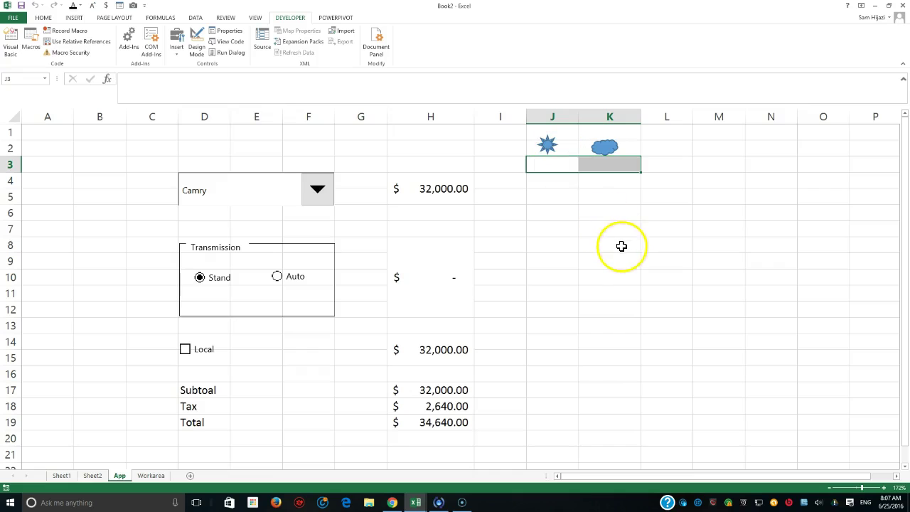
click(604, 154)
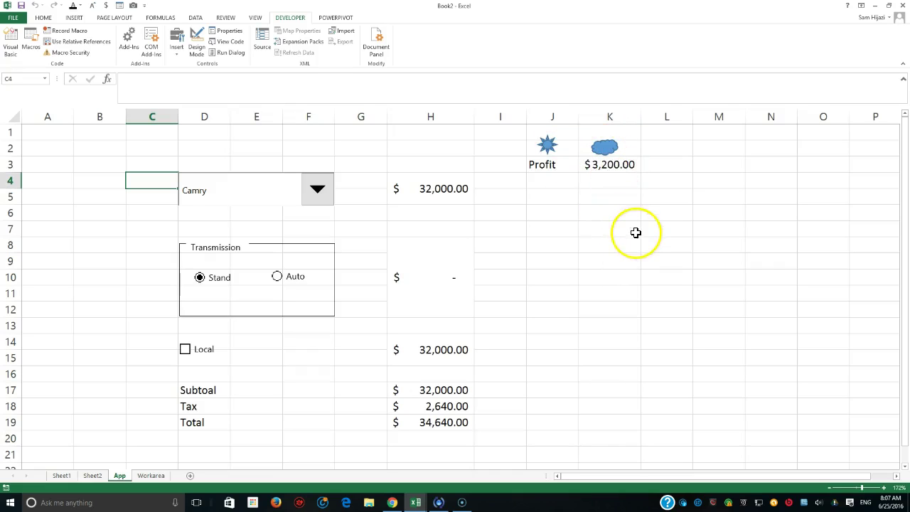
click(549, 151)
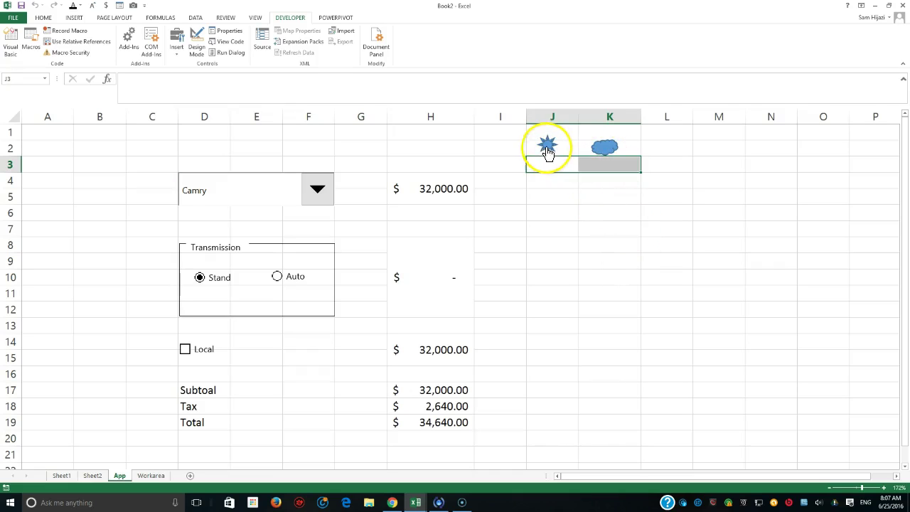
click(600, 148)
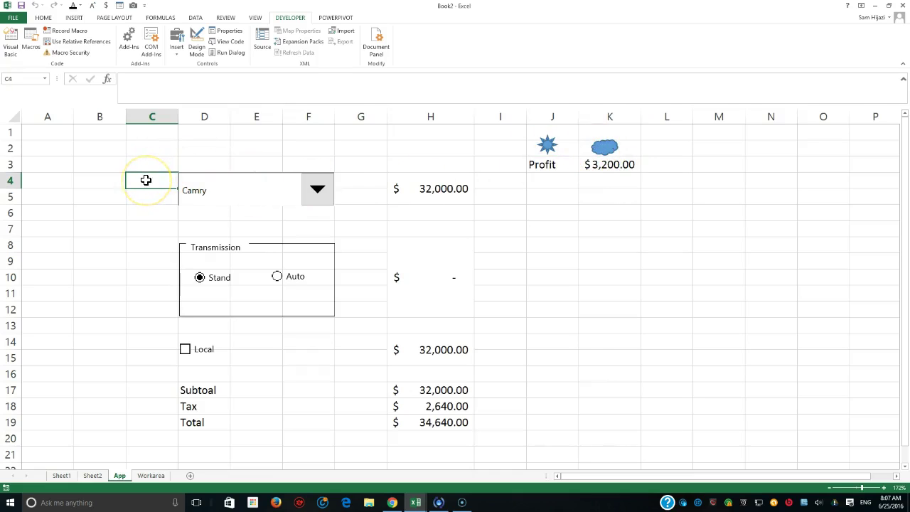
- Draw a rectangle about 4.65" high and 4.79" wide over the whole pricing form, from column C into column I
click(74, 19)
click(147, 39)
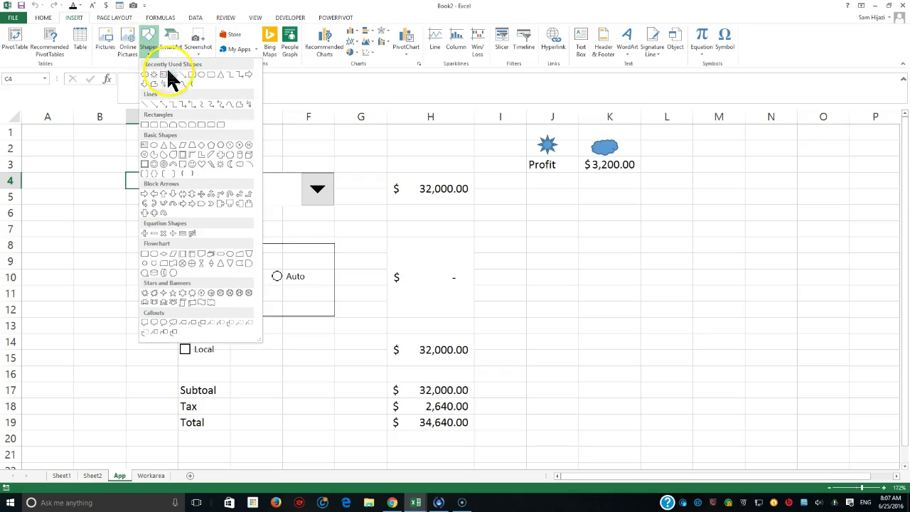
click(191, 75)
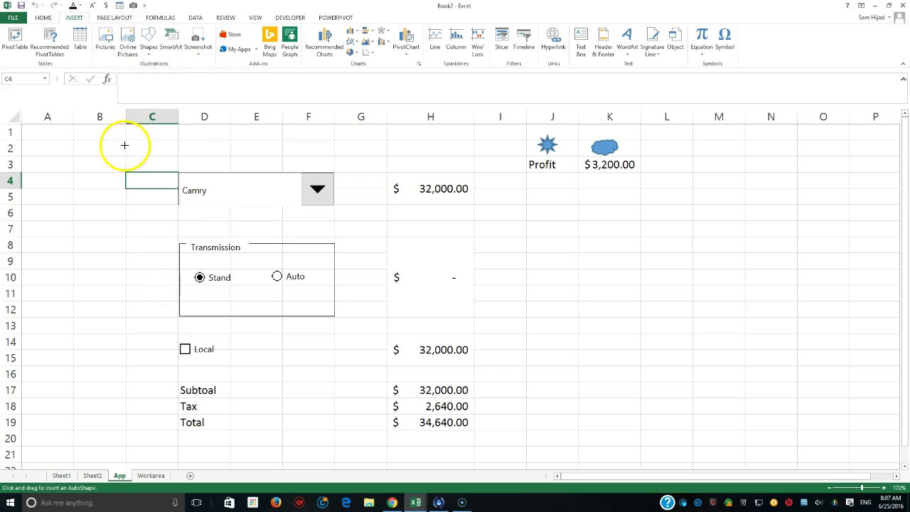
mouse_move(124, 139)
mouse_down()
mouse_move(154, 348)
mouse_move(417, 495)
mouse_move(499, 485)
mouse_move(502, 495)
mouse_up()
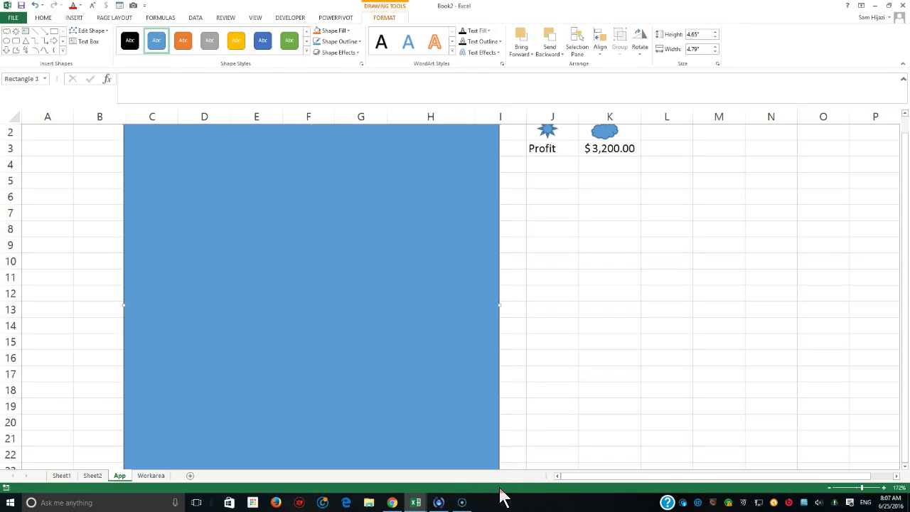
- Change the rectangle's fill to a picture or texture fill in its shape formatting options
right_click(402, 344)
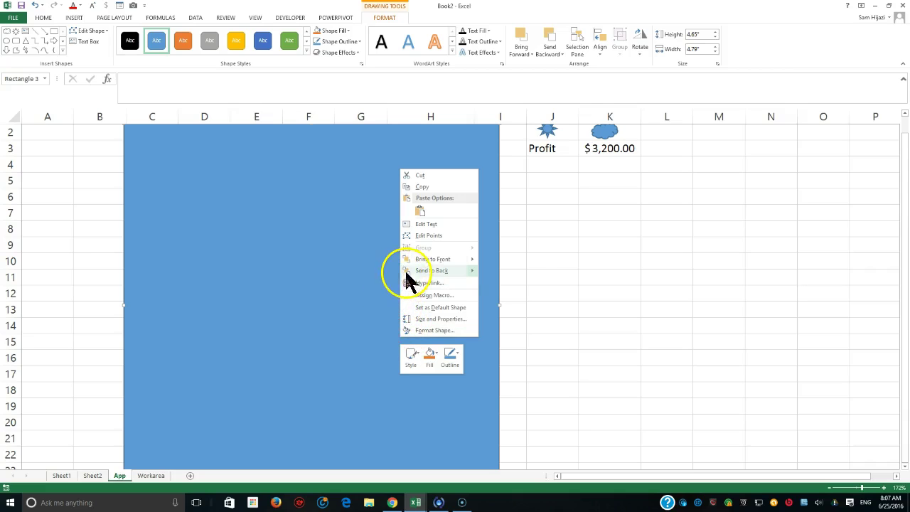
mouse_move(417, 272)
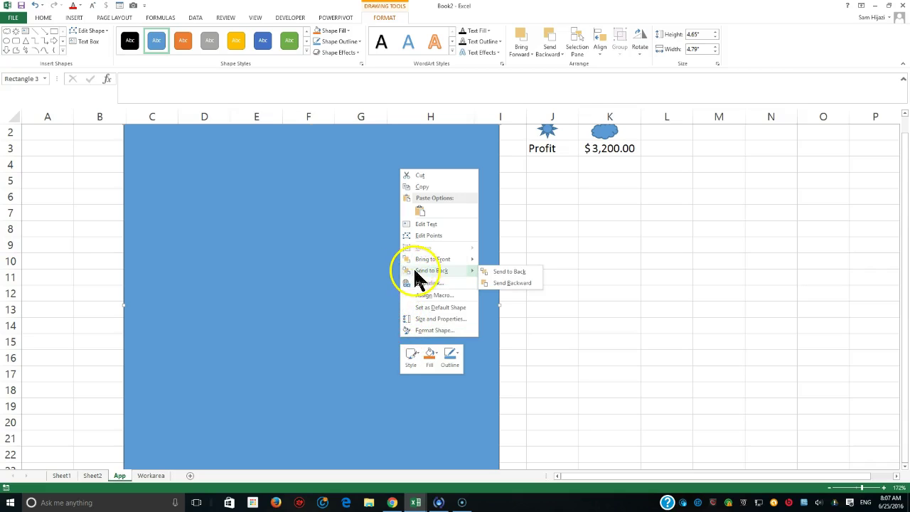
click(449, 341)
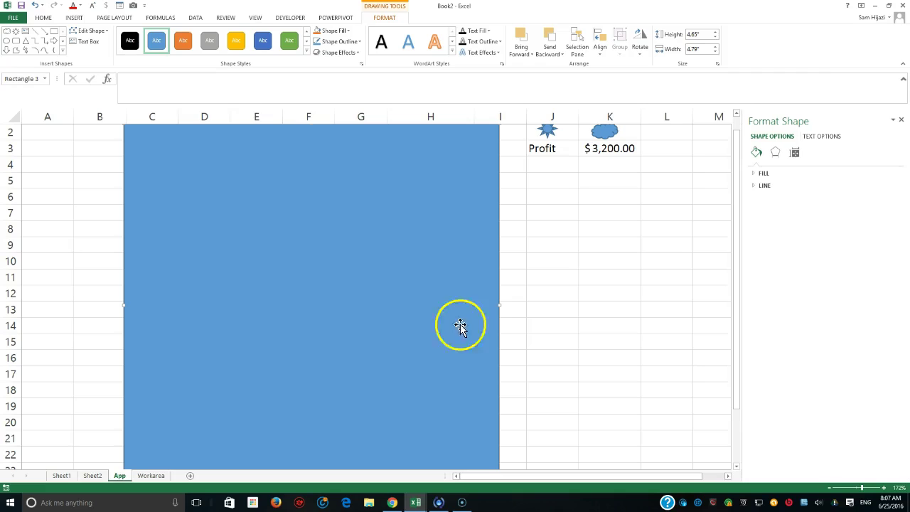
click(766, 174)
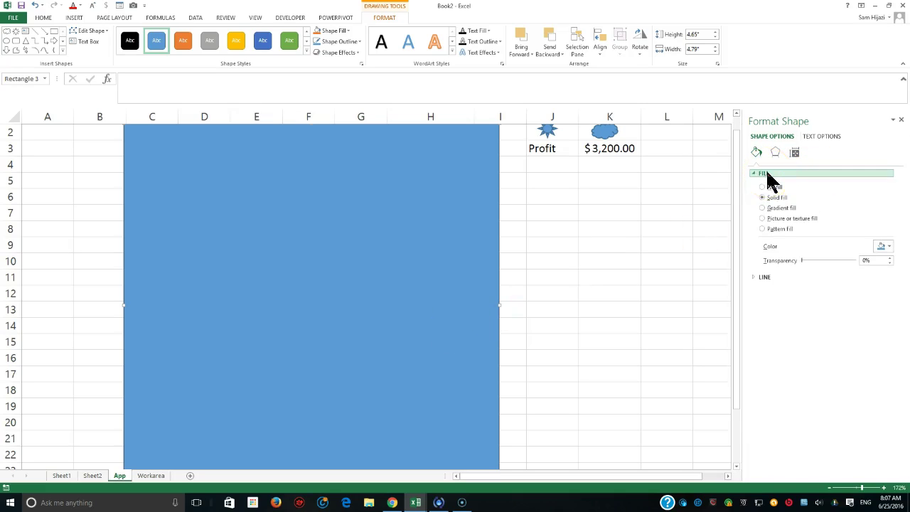
click(763, 219)
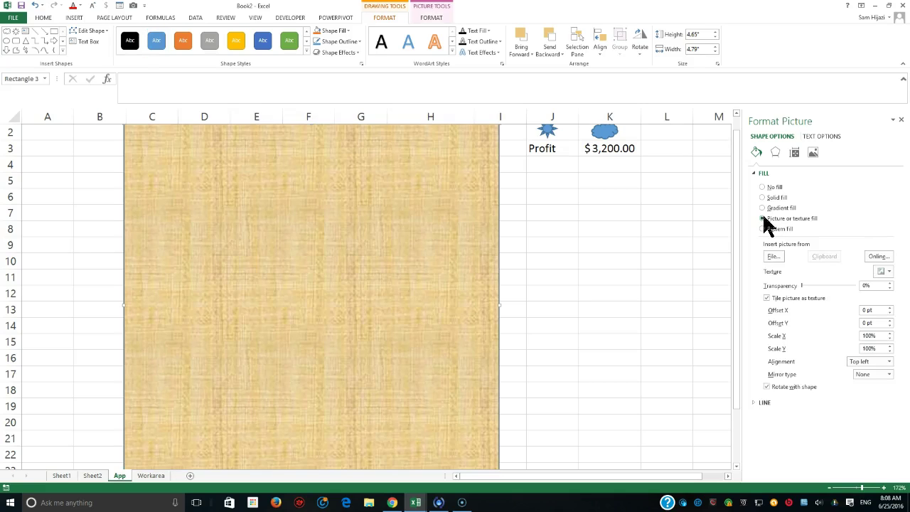
- Search Bing online pictures for "car" as the source of the rectangle's picture fill
click(870, 256)
click(779, 258)
click(876, 258)
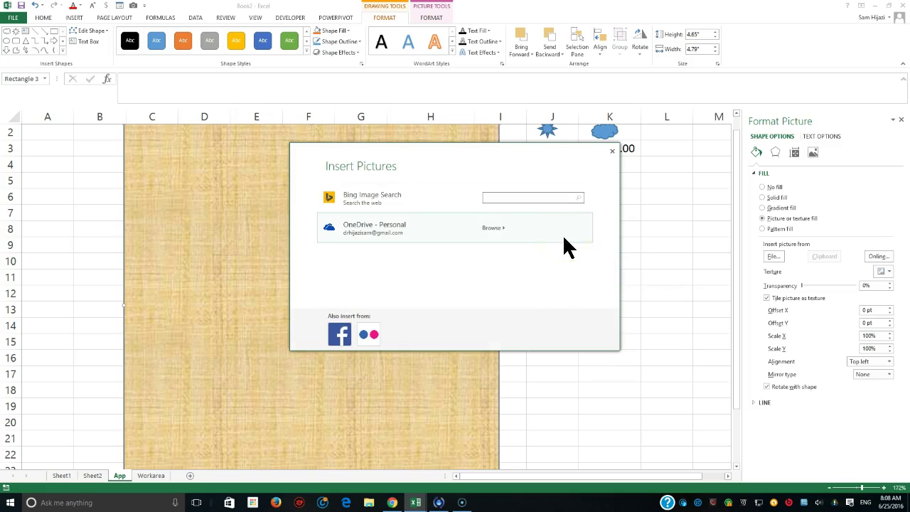
text(car)
key(Return)
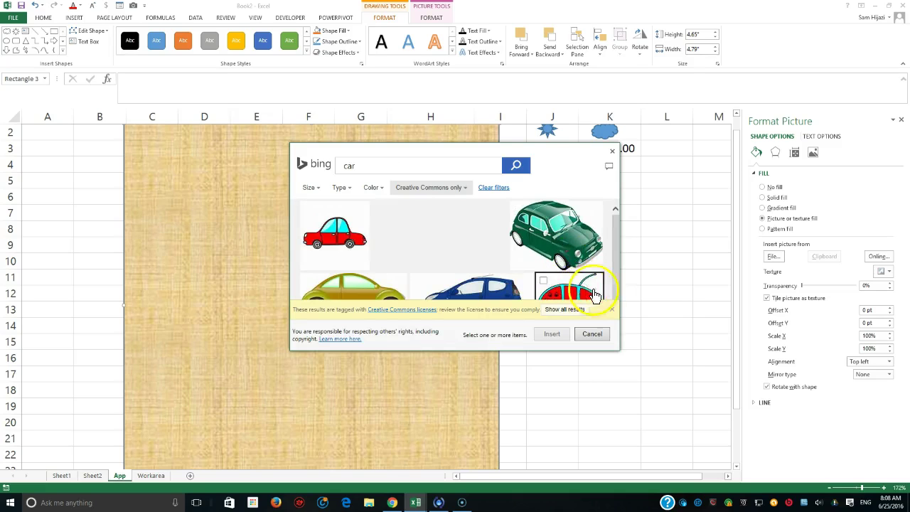
- Show all search results without the Creative Commons filter and insert the red sports car on a dark background as the fill
scroll(614, 215, down, 1)
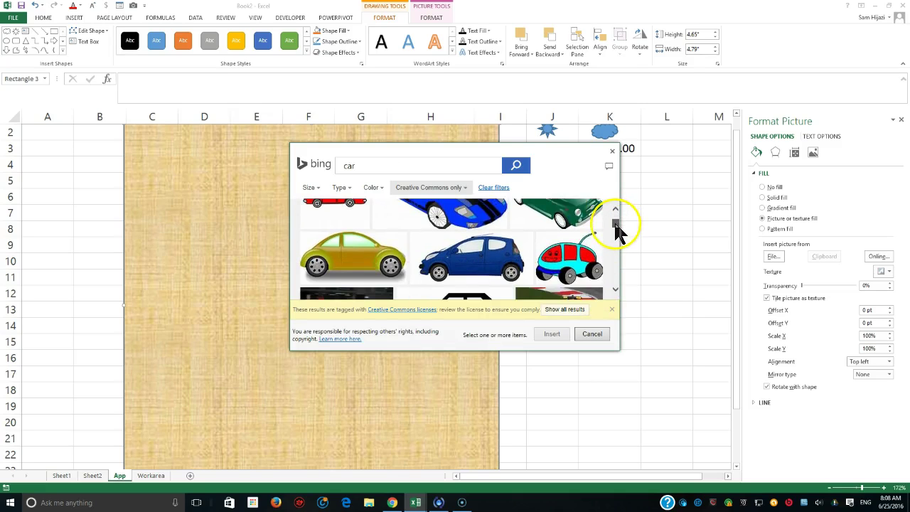
click(569, 311)
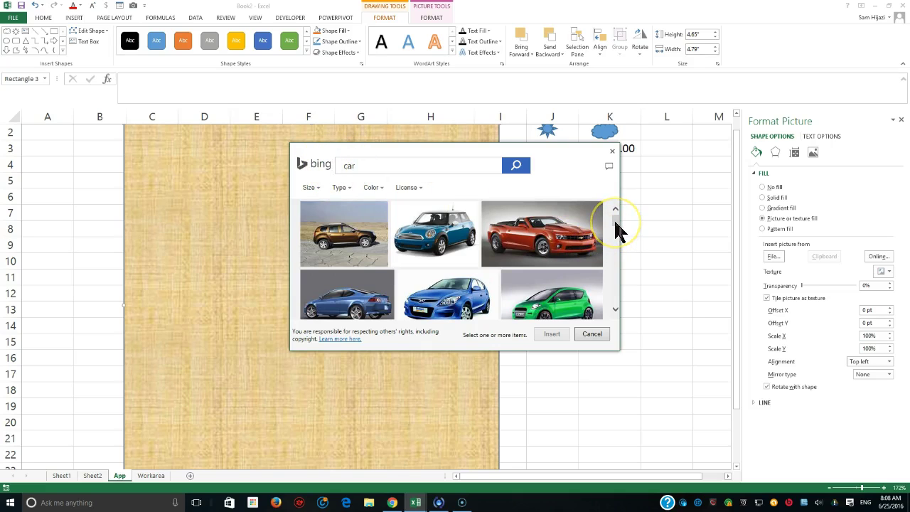
scroll(615, 229, down, 1)
drag(615, 228, 615, 245)
scroll(615, 245, down, 3)
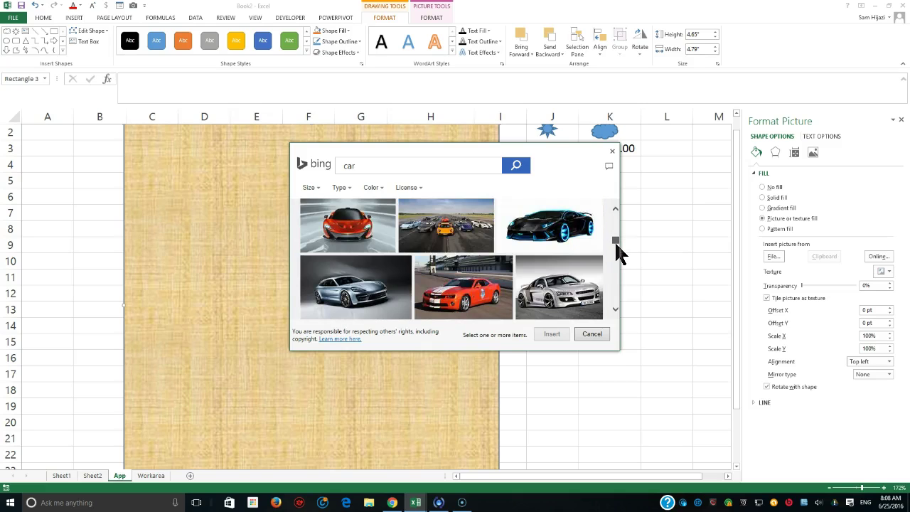
scroll(615, 243, down, 2)
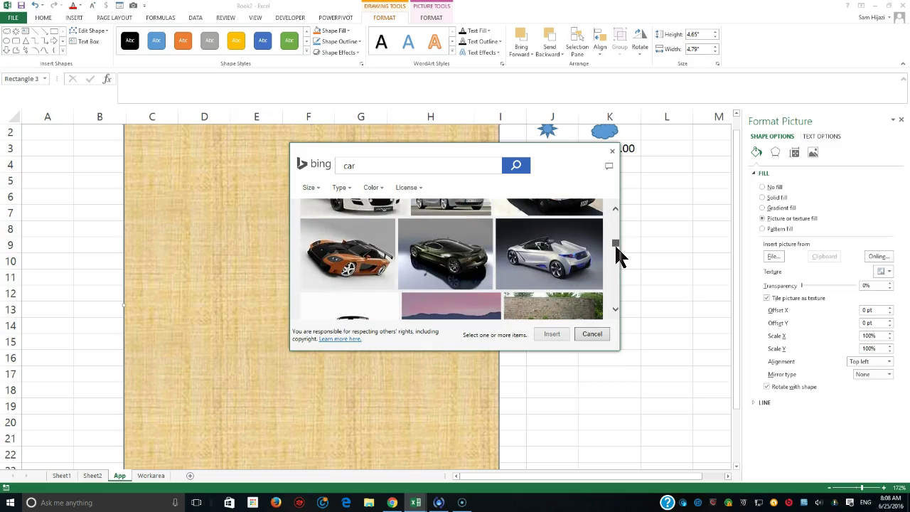
scroll(612, 249, down, 3)
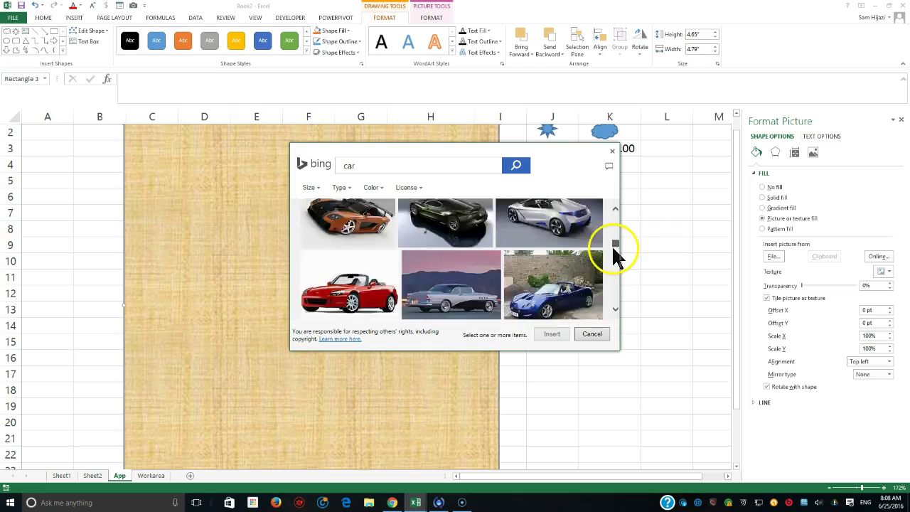
scroll(613, 245, down, 4)
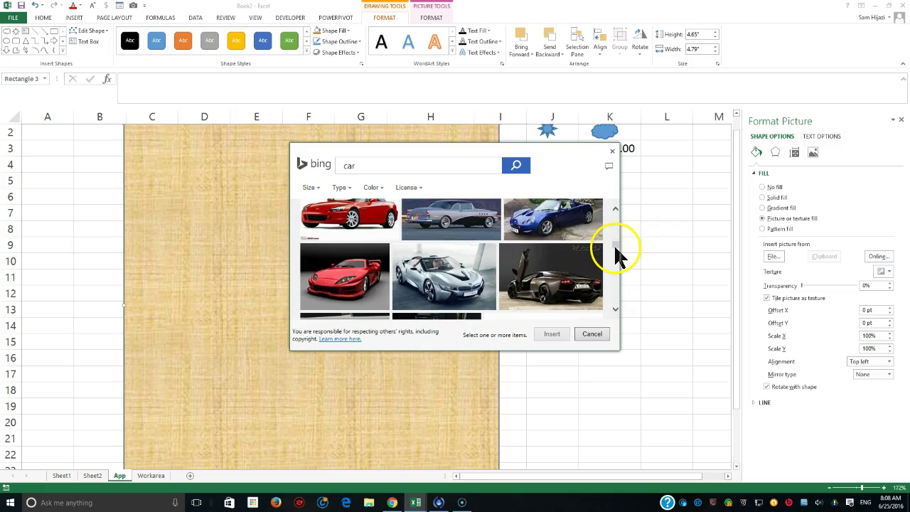
click(359, 278)
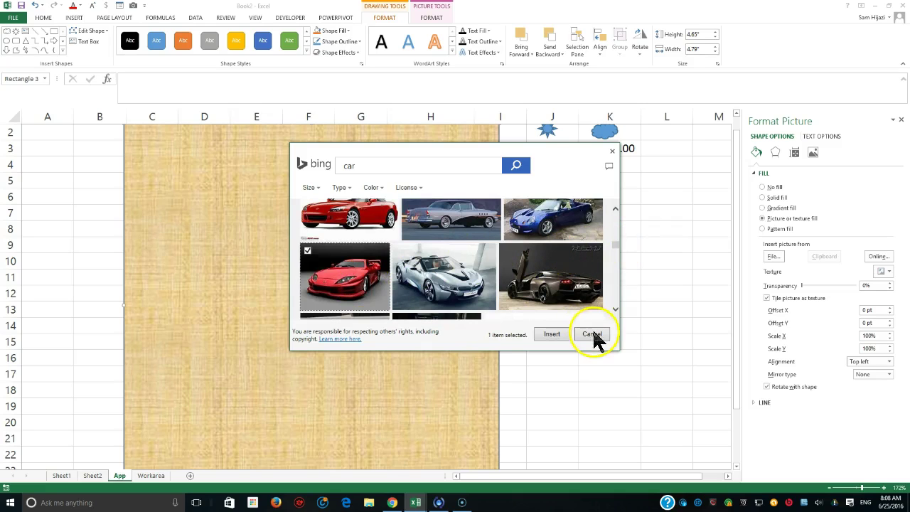
click(559, 332)
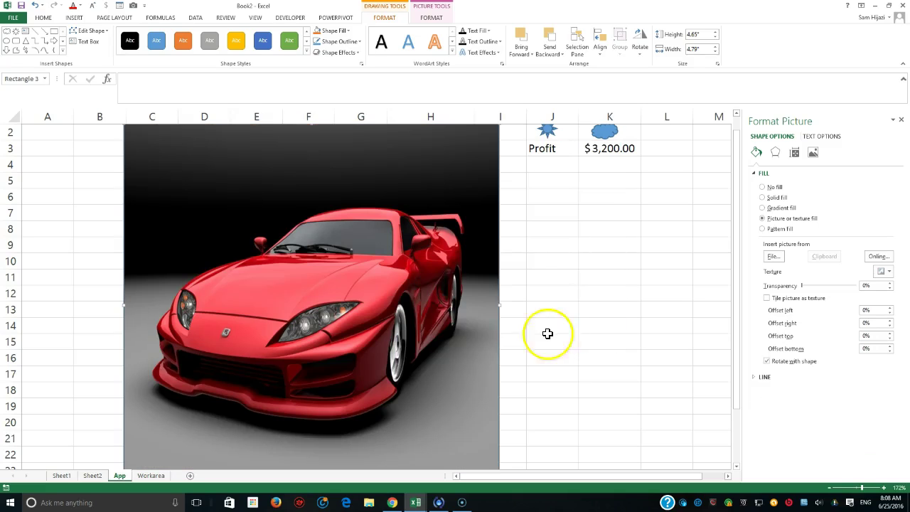
- Set the transparency of the rectangle's car picture fill to 88%
right_click(428, 337)
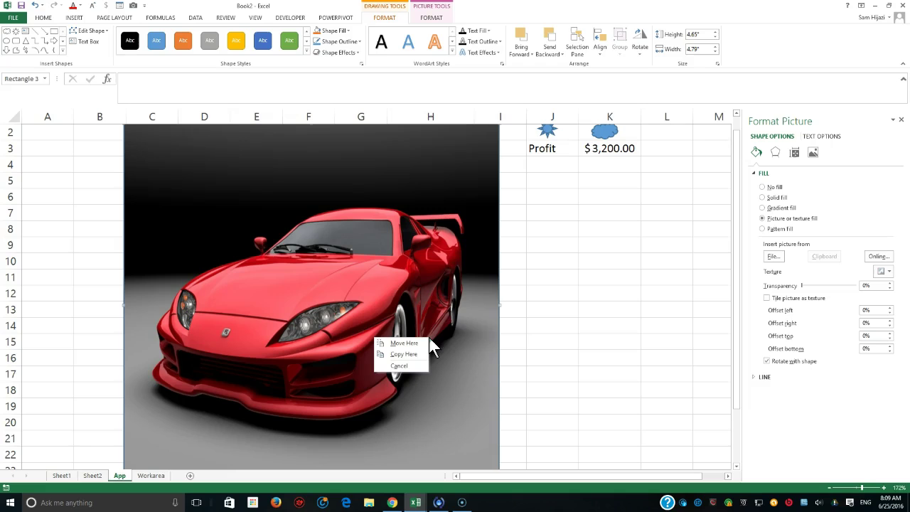
click(473, 333)
drag(800, 284, 846, 286)
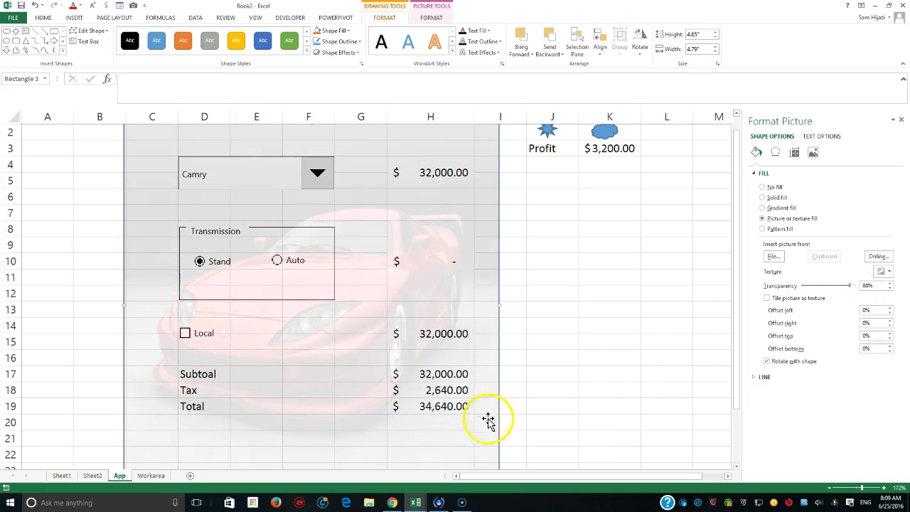
- Send the car picture rectangle to the back, behind the form controls
right_click(437, 434)
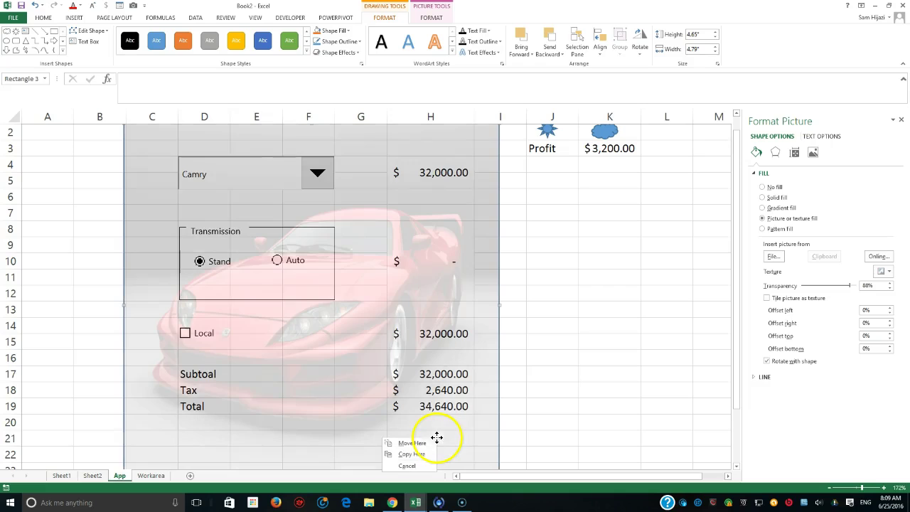
right_click(479, 253)
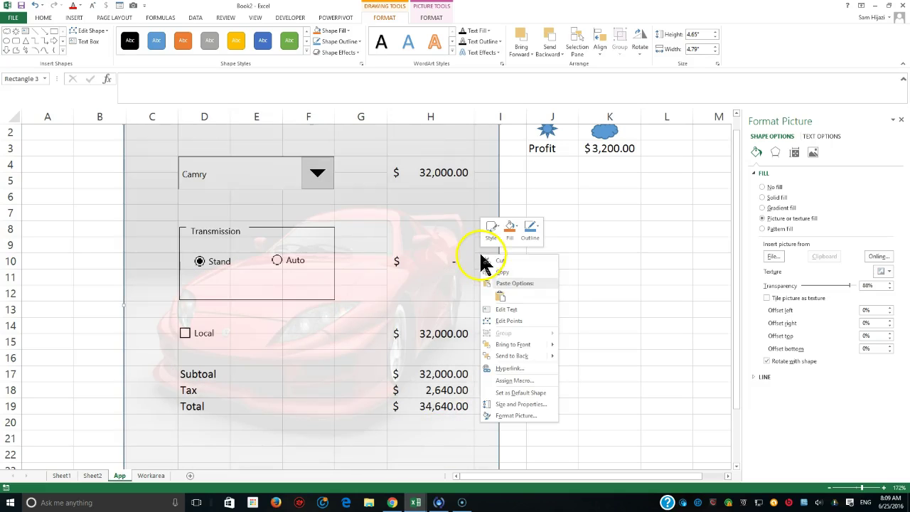
click(513, 344)
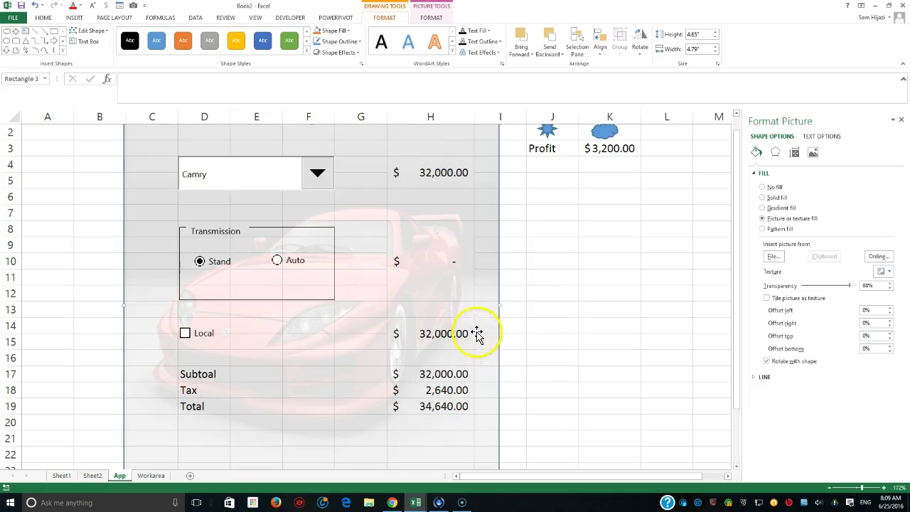
right_click(473, 298)
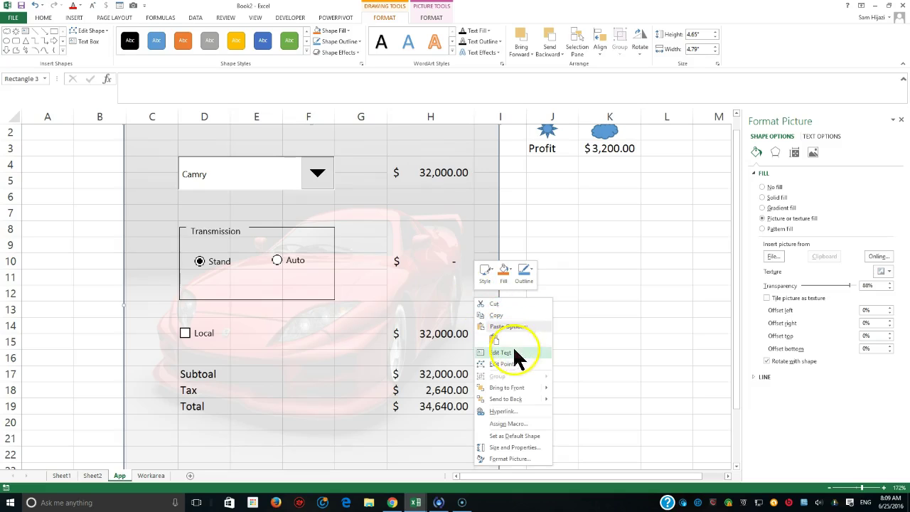
- Try the form controls over the picture: open the car list, choose the Auto transmission and tick Local
click(326, 182)
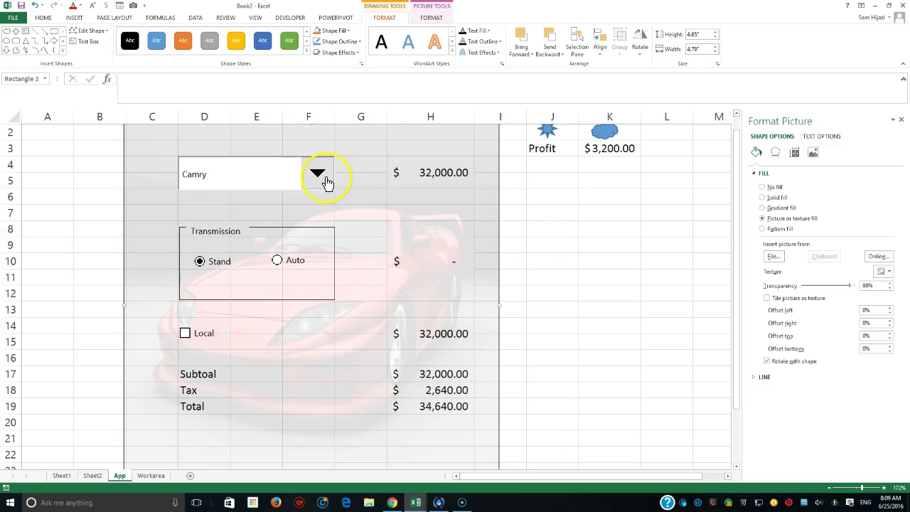
click(327, 181)
click(277, 266)
click(277, 261)
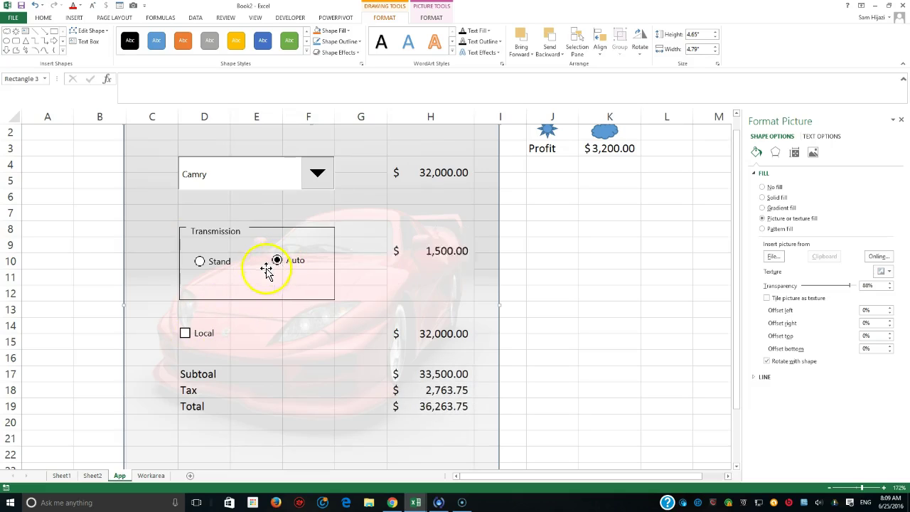
click(185, 334)
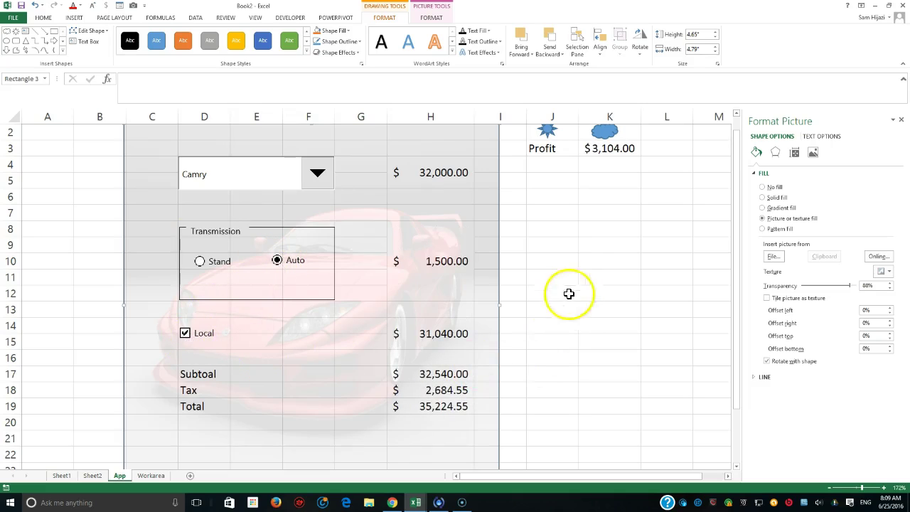
scroll(576, 284, up, 1)
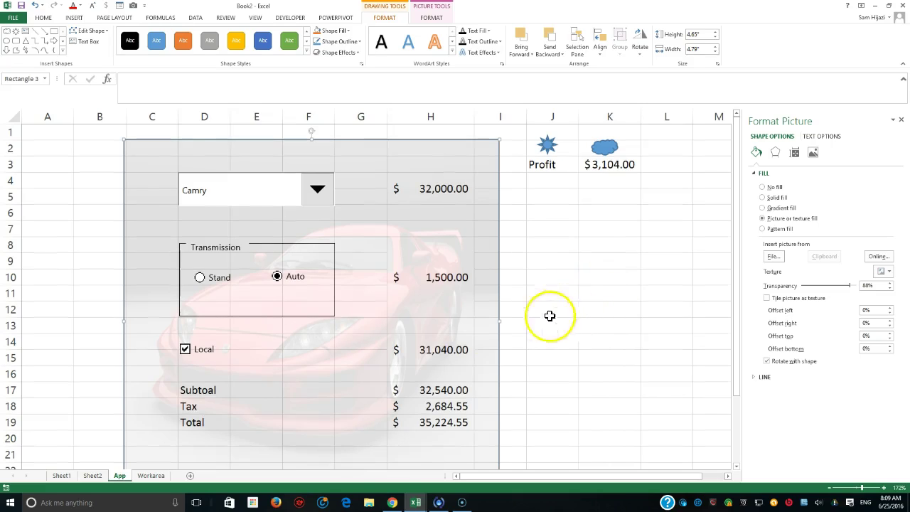